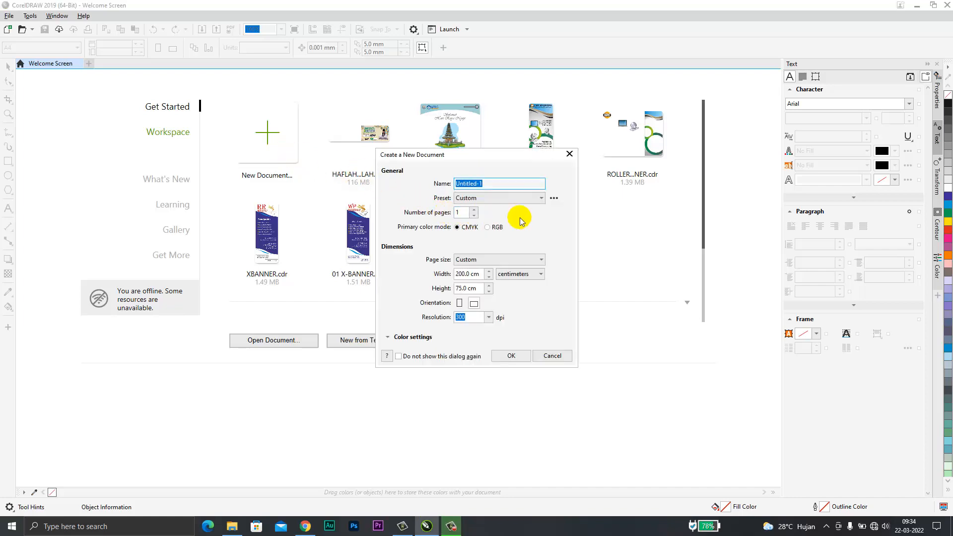
Create a new document named SHOP IN ADVERTISING COFFE CENTER, 200 cm wide and 75 cm high, at 300 dpi in CMYK.
text(SHOP)
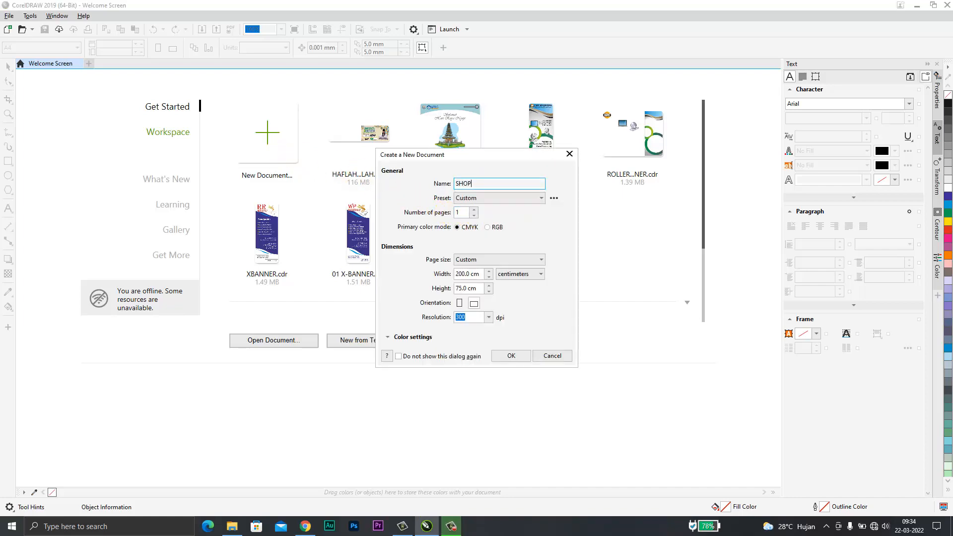
text( IN )
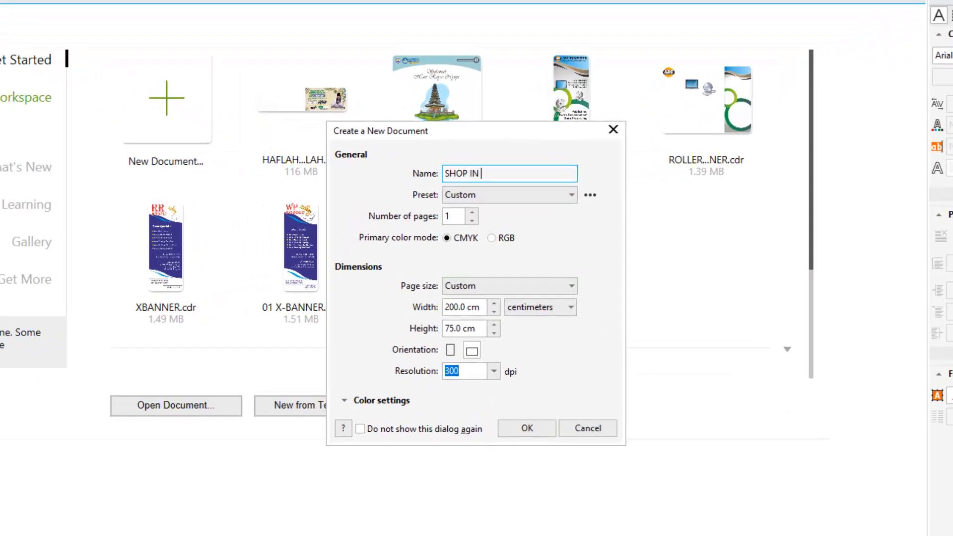
text(ADVERTISING COFFE CEN)
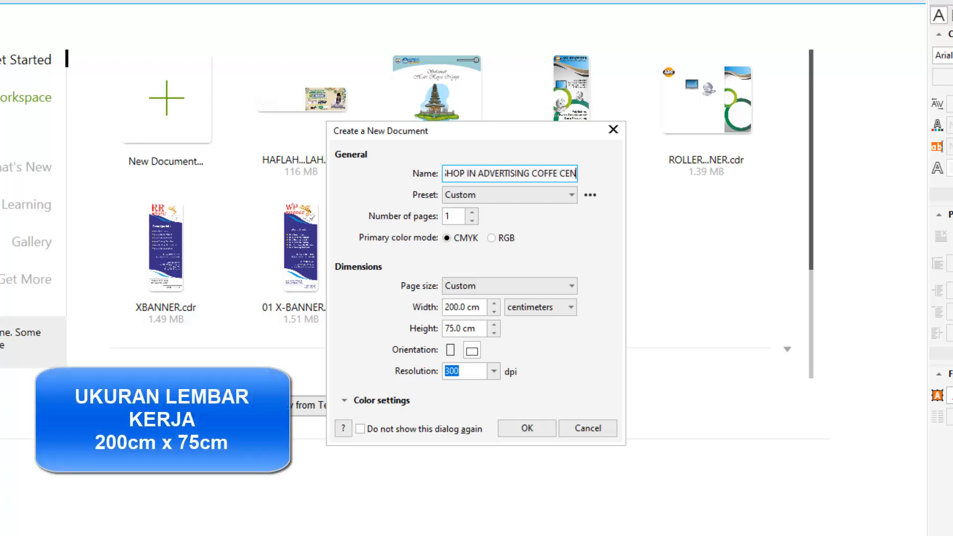
text(TER)
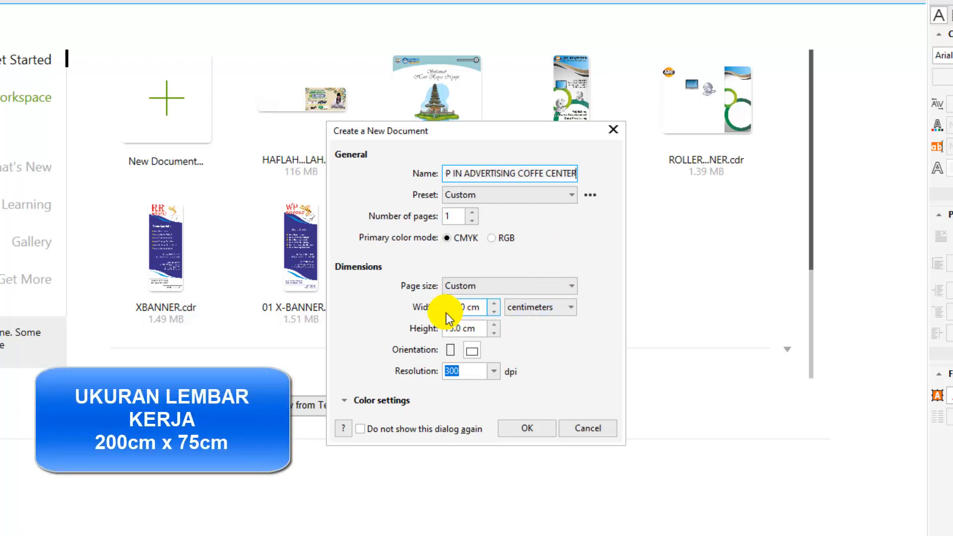
drag(443, 308, 505, 308)
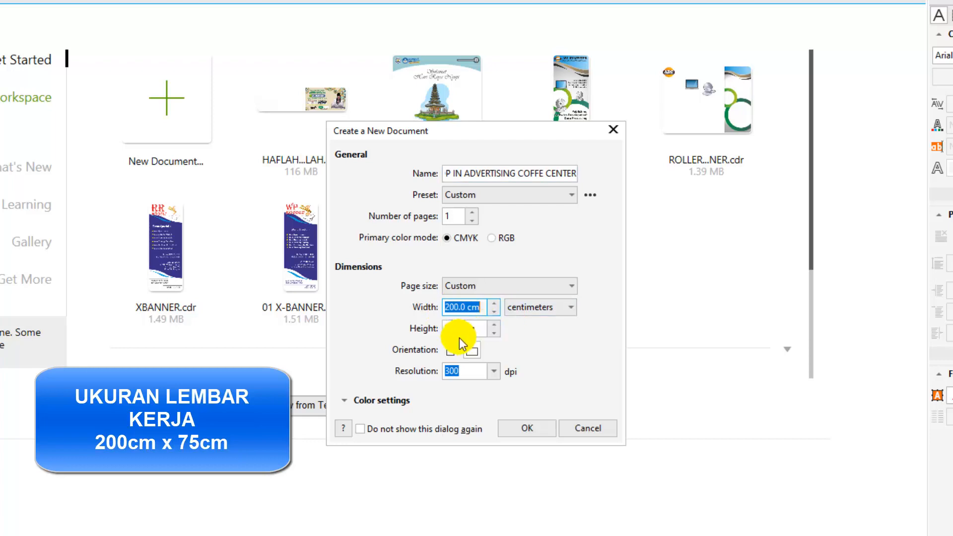
drag(444, 332, 494, 330)
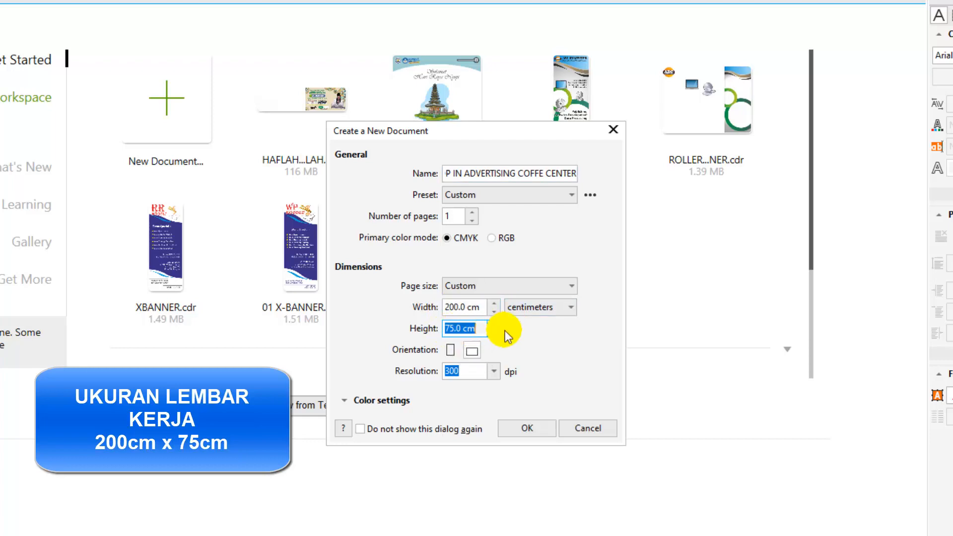
click(521, 424)
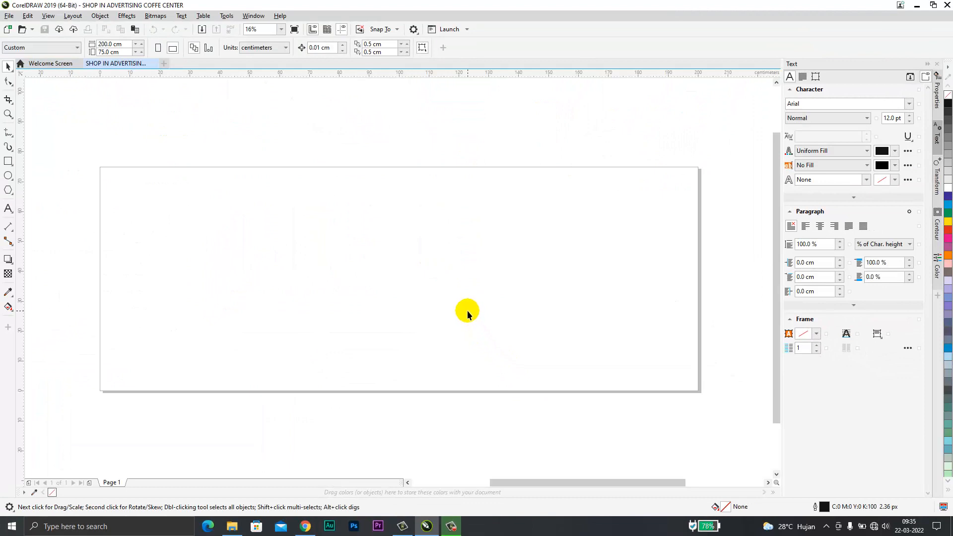
Draw a 200 × 75 cm rectangle centred on the page and fill it with C100 M100 Y100 K100 black.
click(8, 161)
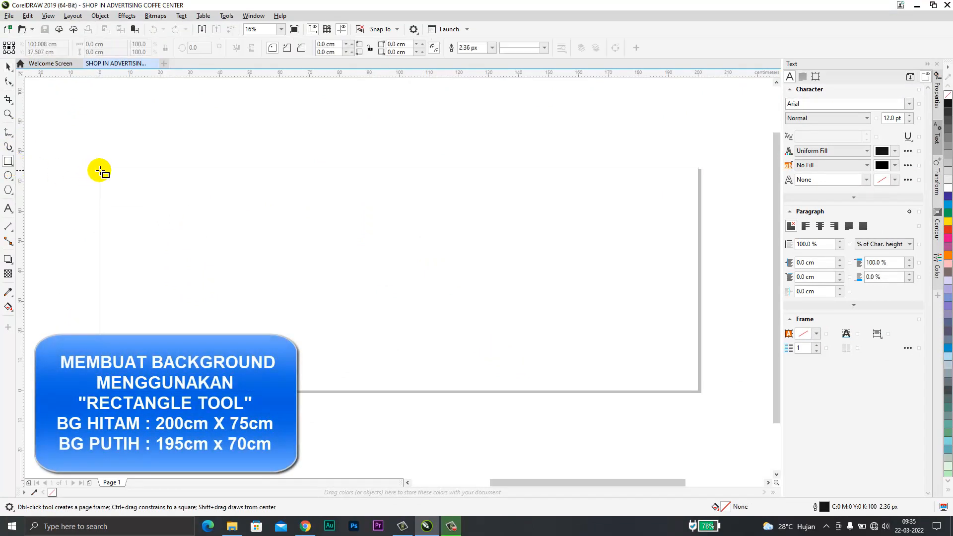
drag(103, 171, 233, 254)
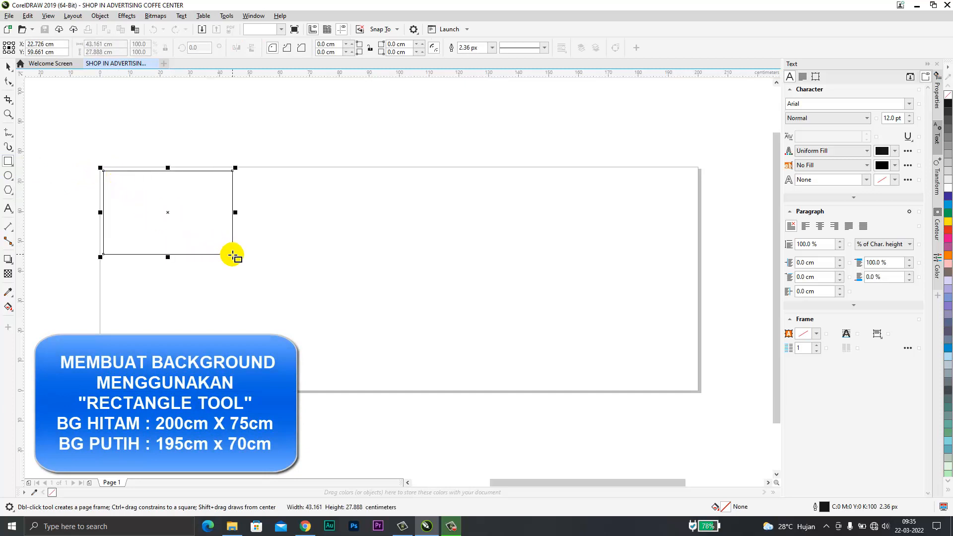
click(104, 44)
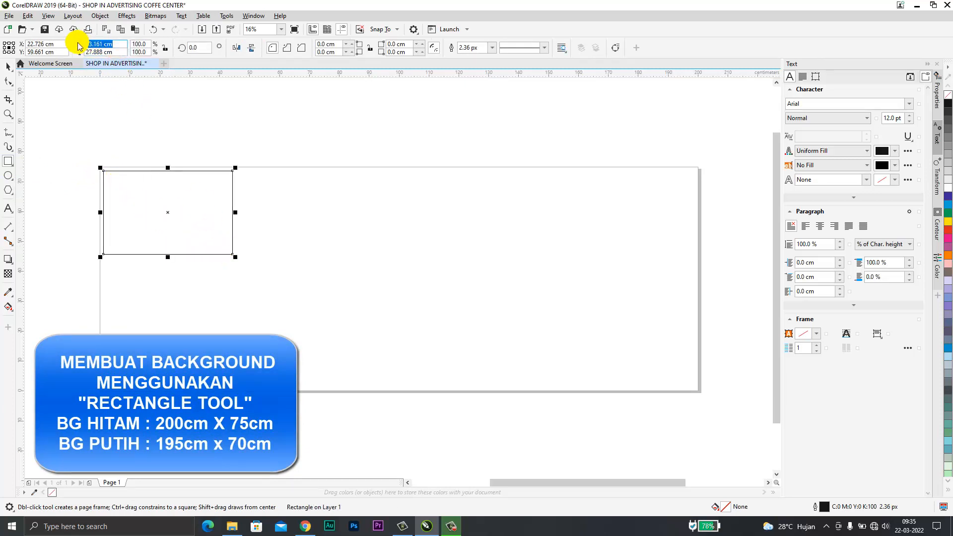
text(200)
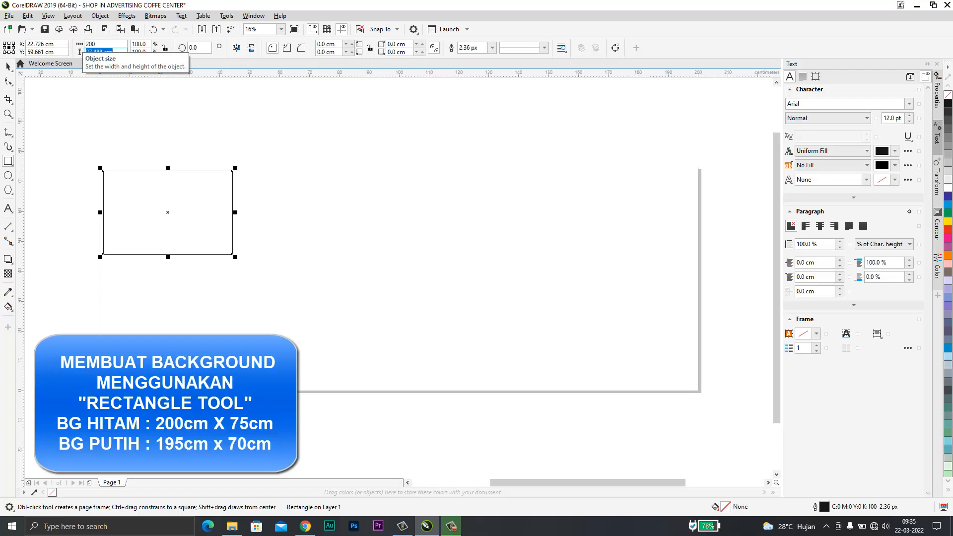
key(Return)
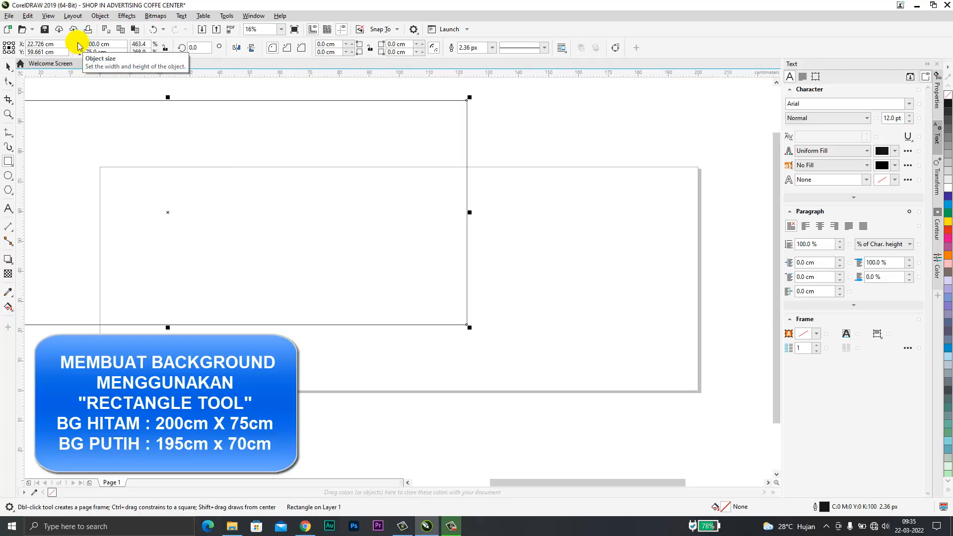
key(p)
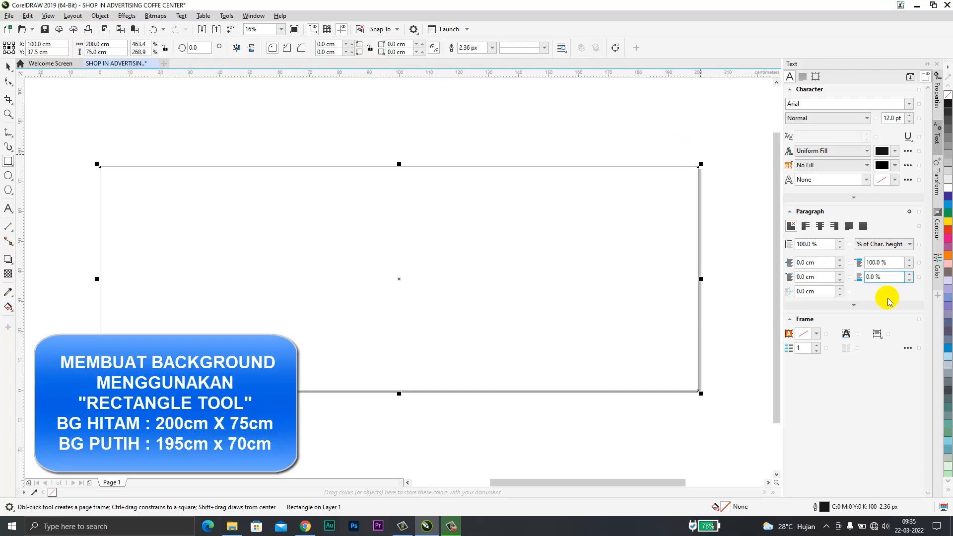
click(947, 495)
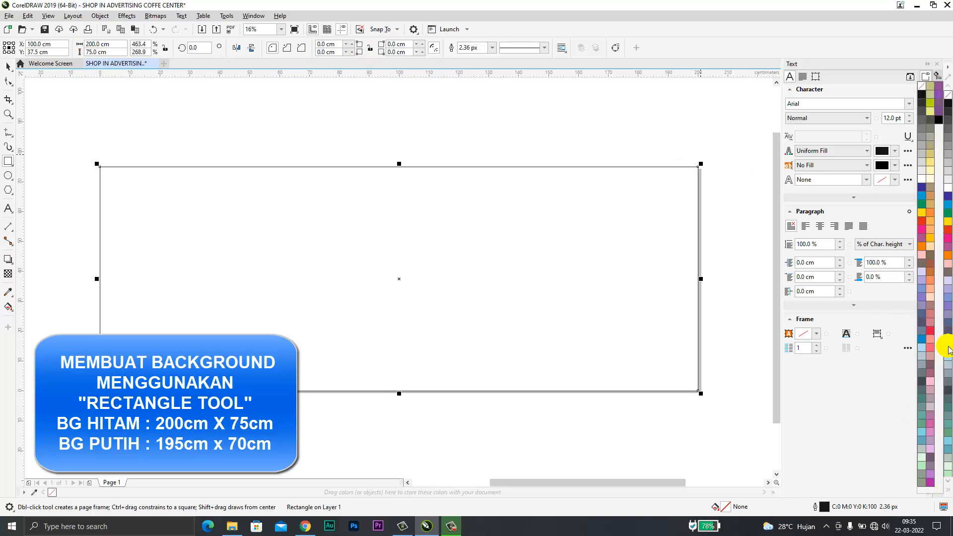
click(942, 122)
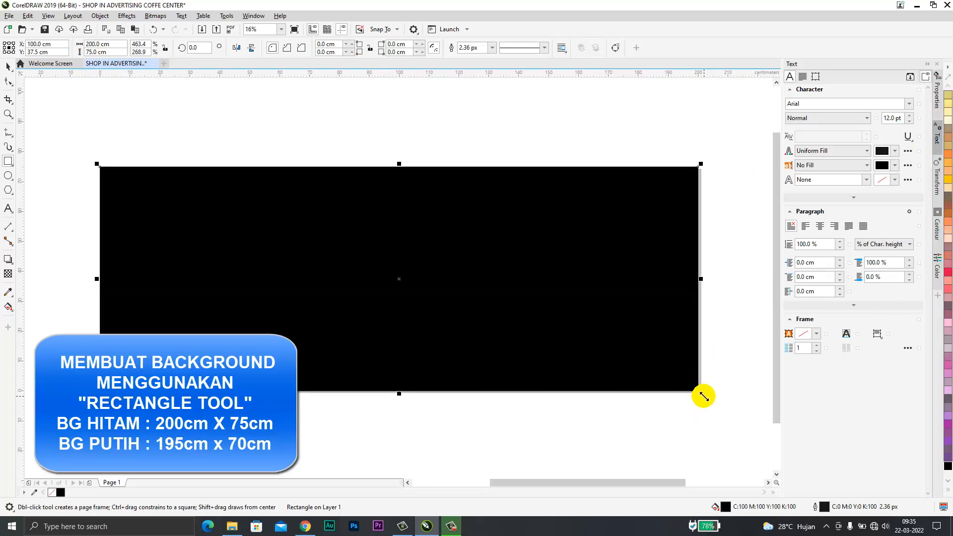
Make a smaller centred copy of the black rectangle, fill it white and set its size to 195 × 70 cm.
drag(703, 396, 695, 392)
click(949, 493)
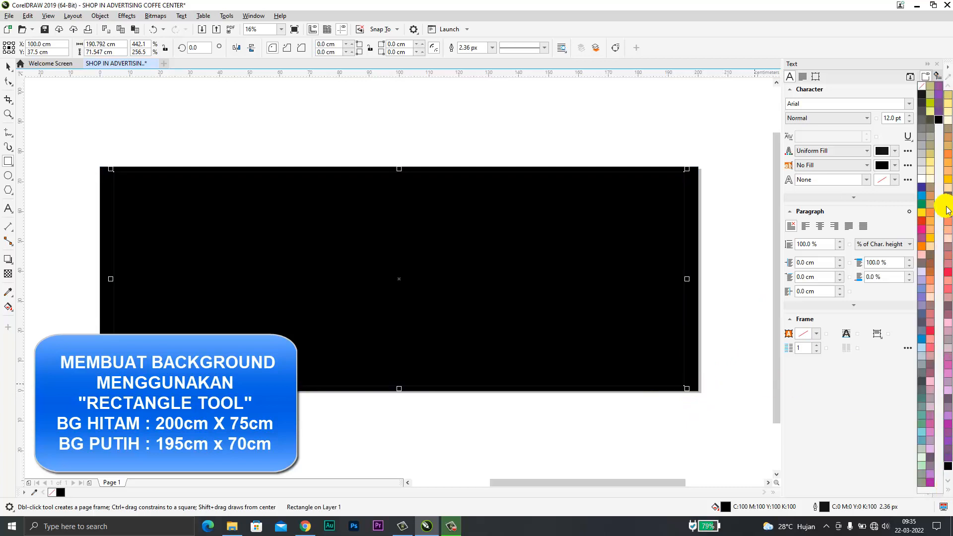
click(921, 180)
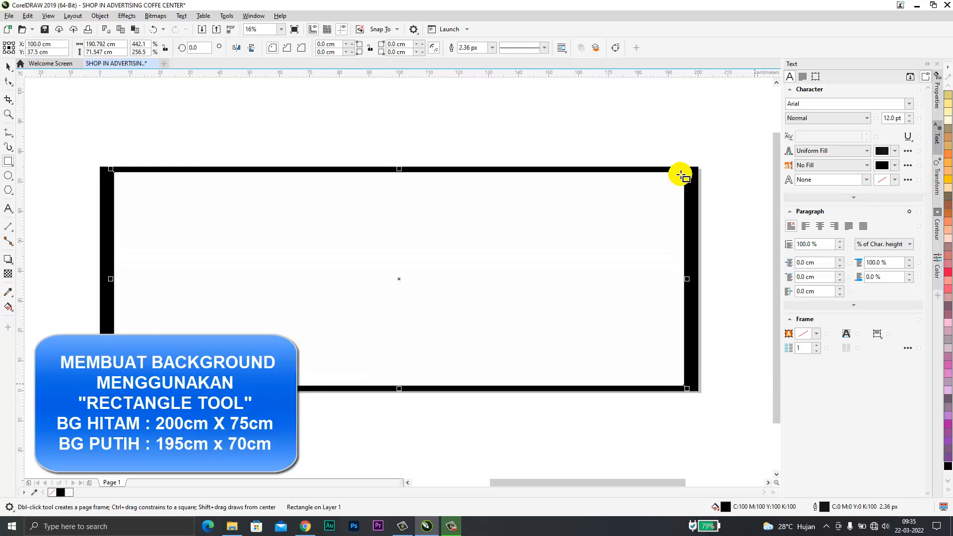
click(121, 45)
text(195)
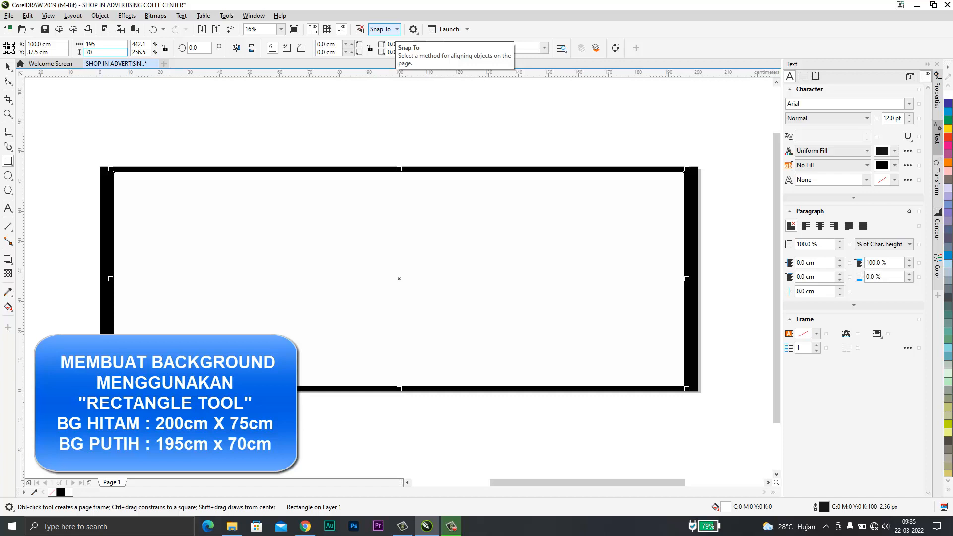
key(Return)
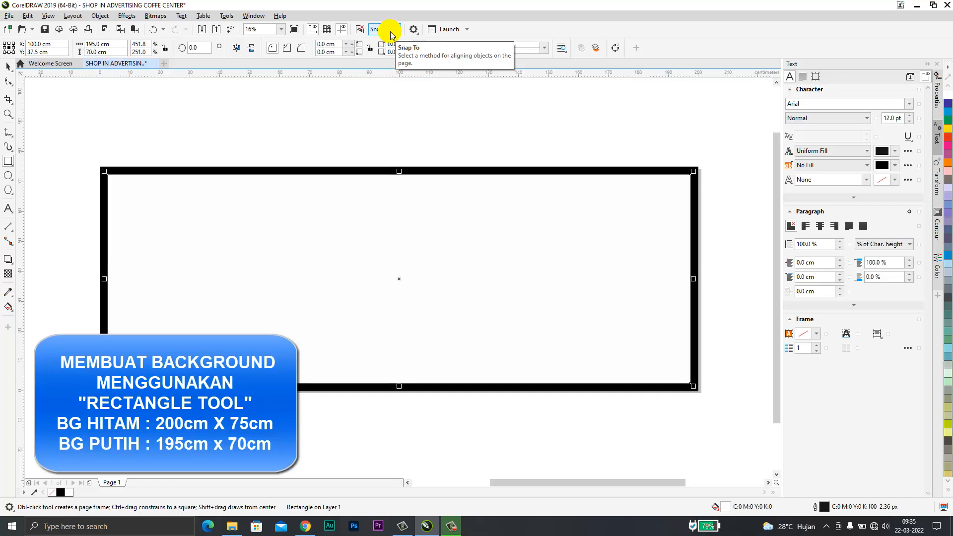
click(7, 66)
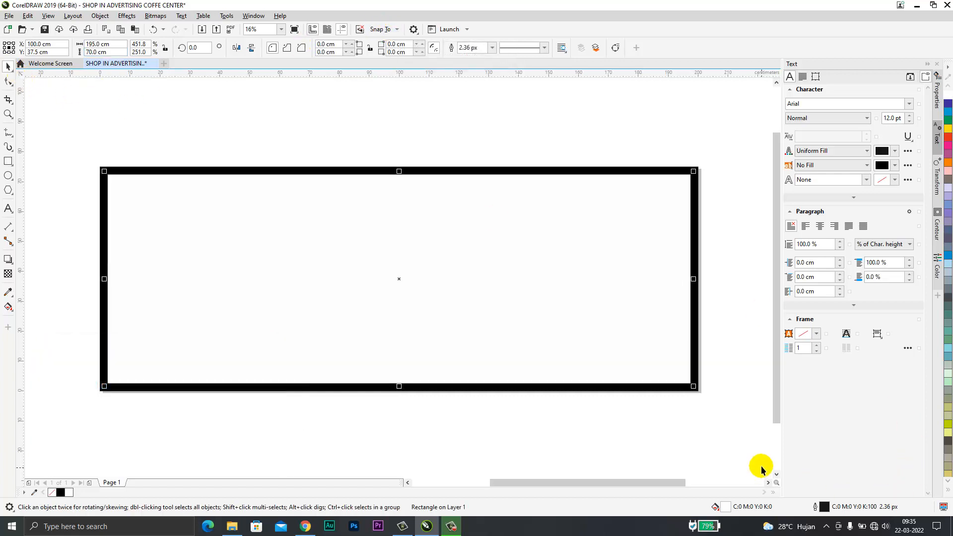
Draw a horizontal ellipse about 57.6 × 30.7 cm in the empty area below the page.
click(776, 474)
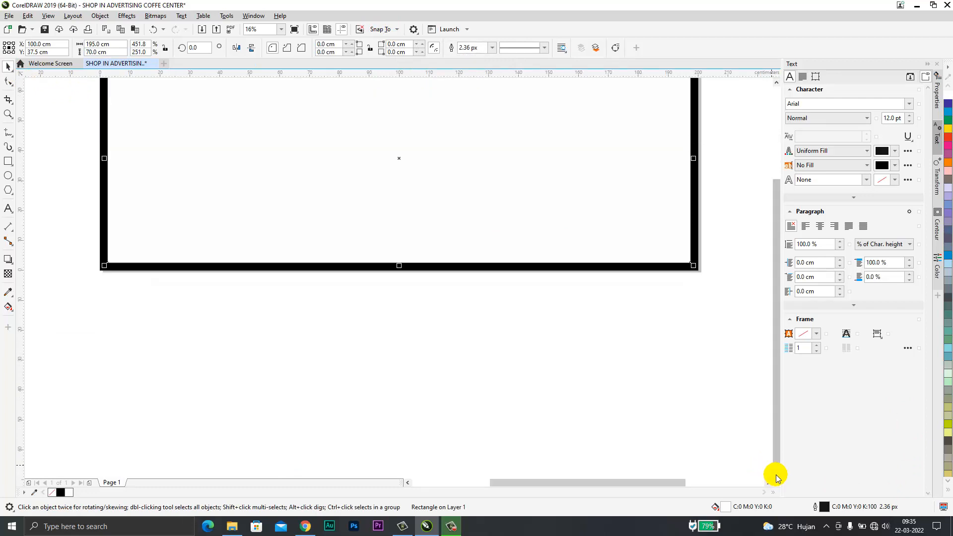
click(776, 475)
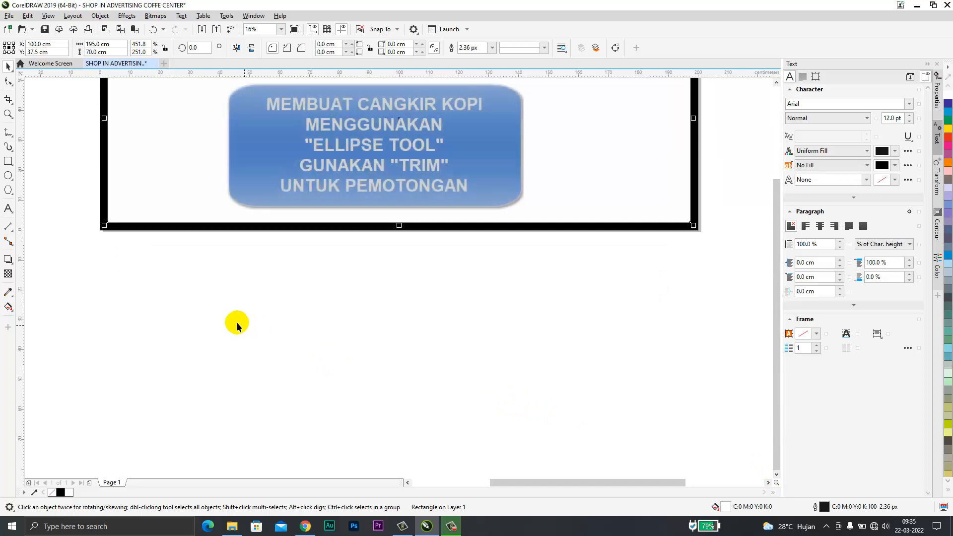
click(6, 177)
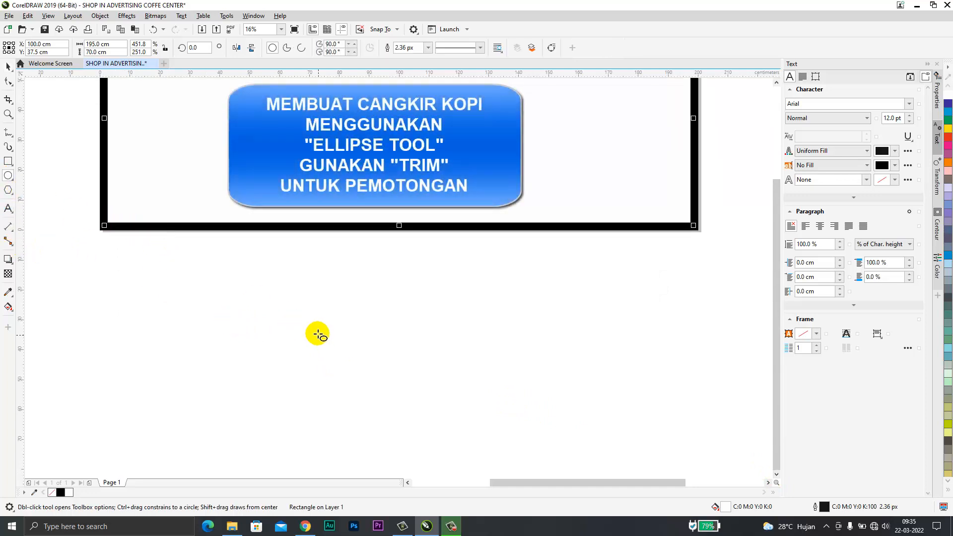
drag(277, 287, 449, 379)
click(8, 69)
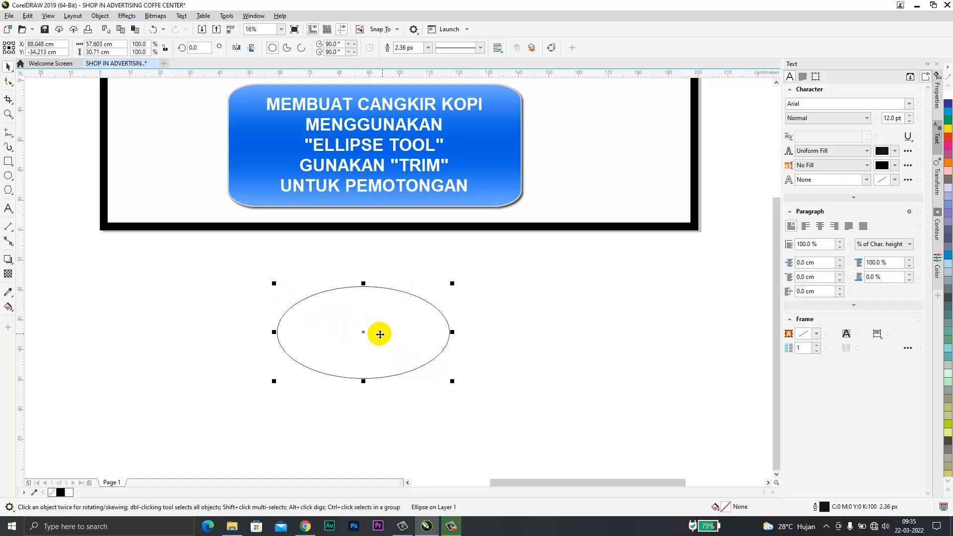
Set up a second, slightly offset ellipse overlapping the first, with a thin crescent left between their outlines.
drag(368, 331, 369, 332)
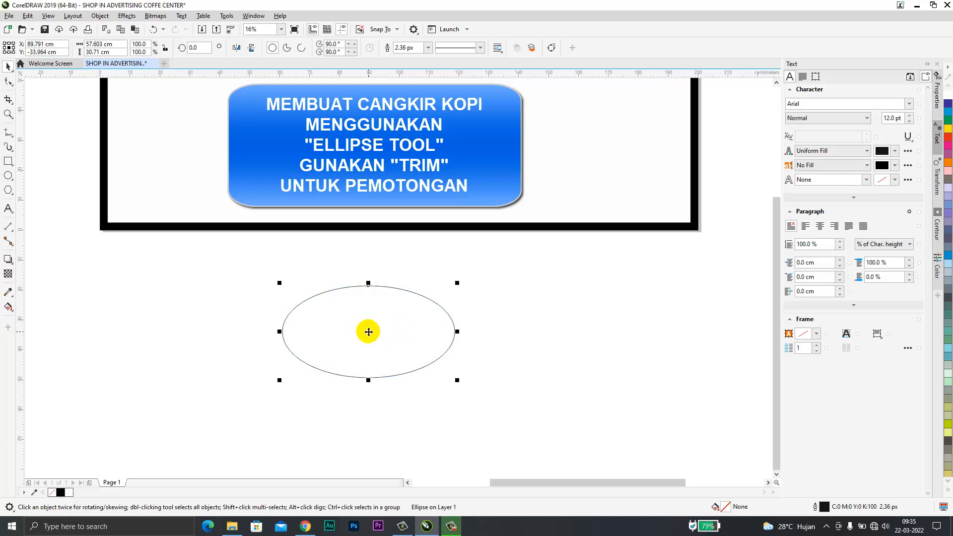
key(ctrl+z)
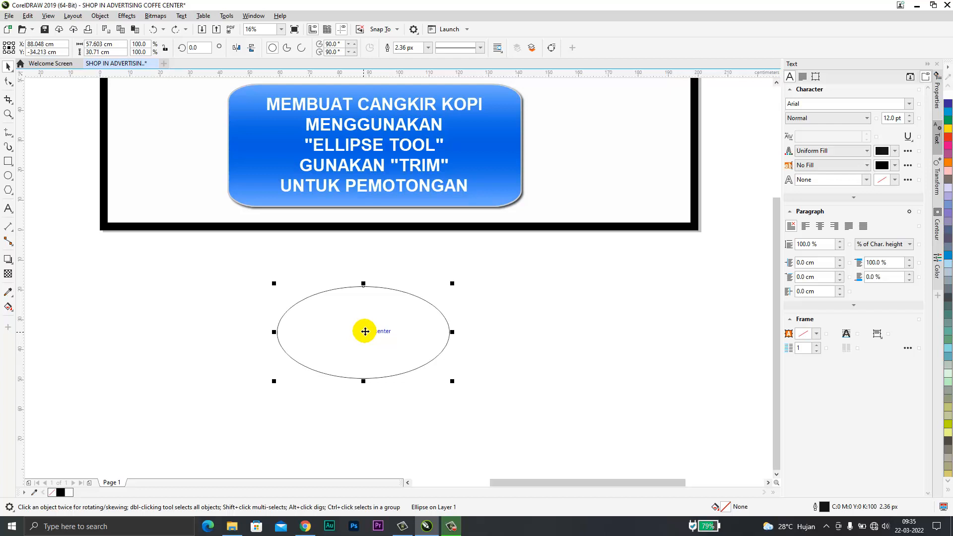
drag(364, 332, 373, 331)
scroll(427, 330, up, 2)
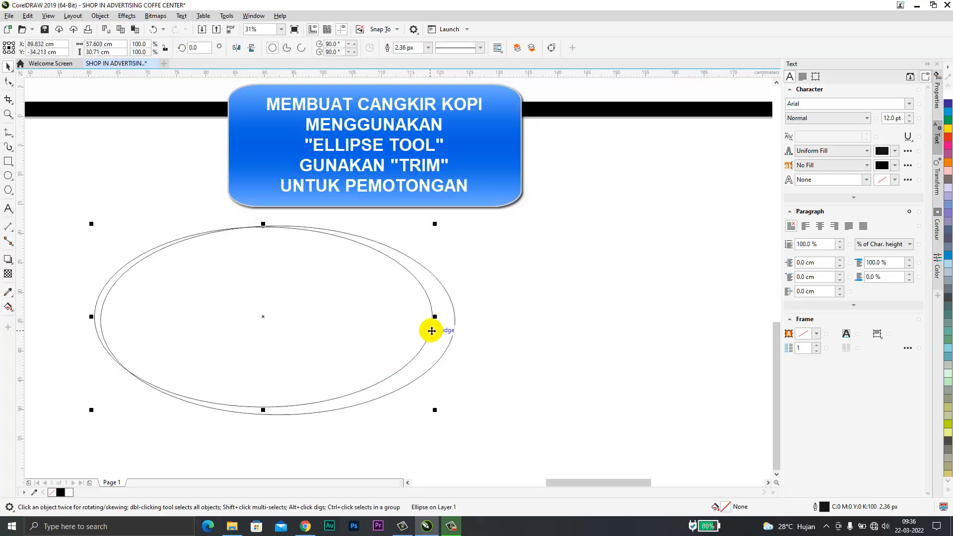
Trim the larger ellipse with the smaller overlapping one and delete the smaller ellipse, leaving only a crescent.
shift+click(455, 329)
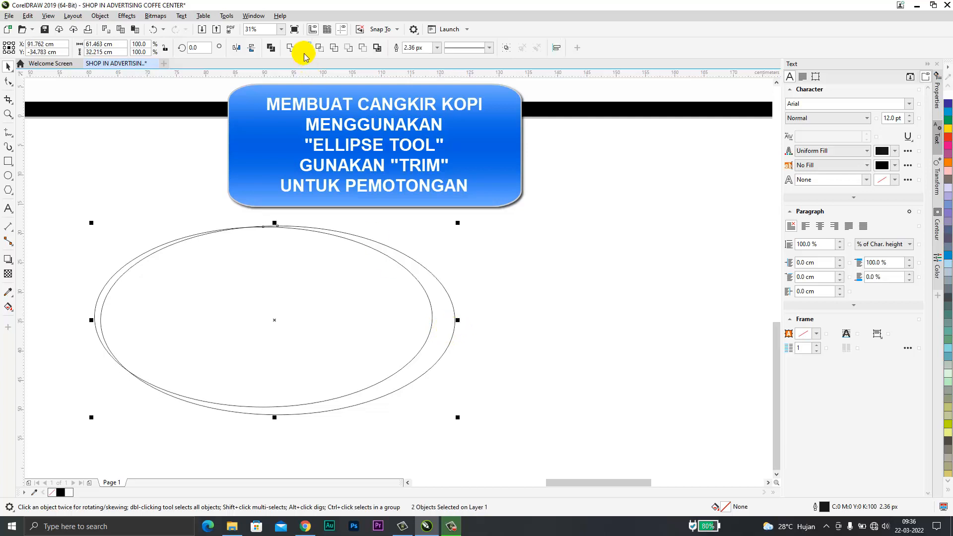
click(304, 50)
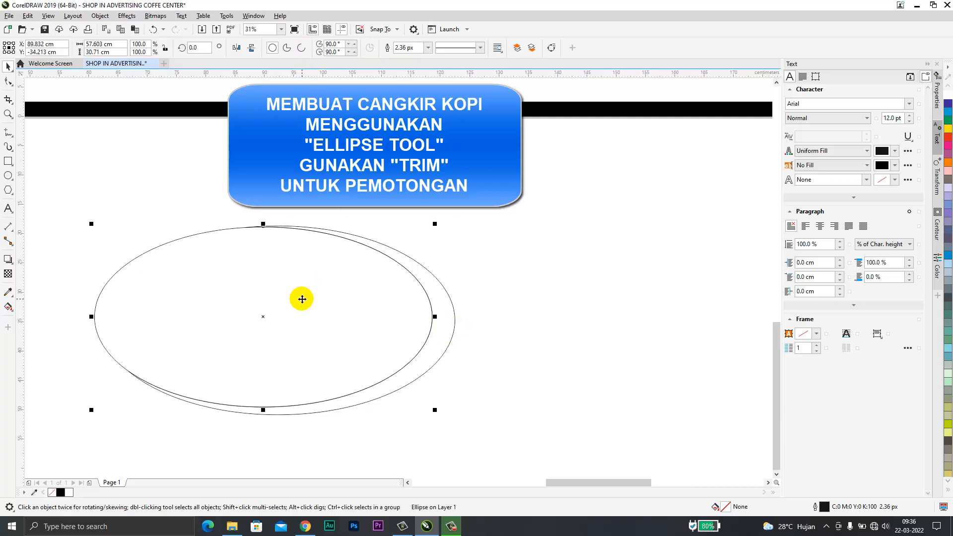
key(Delete)
Fill the crescent with C100 M100 Y100 K100 black and remove its outline.
scroll(301, 298, down, 2)
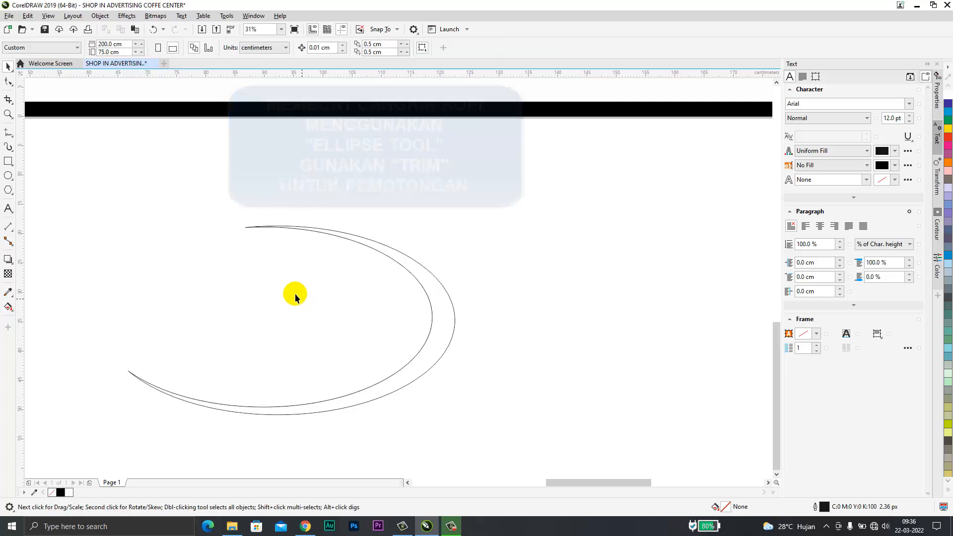
click(408, 482)
click(429, 322)
click(946, 489)
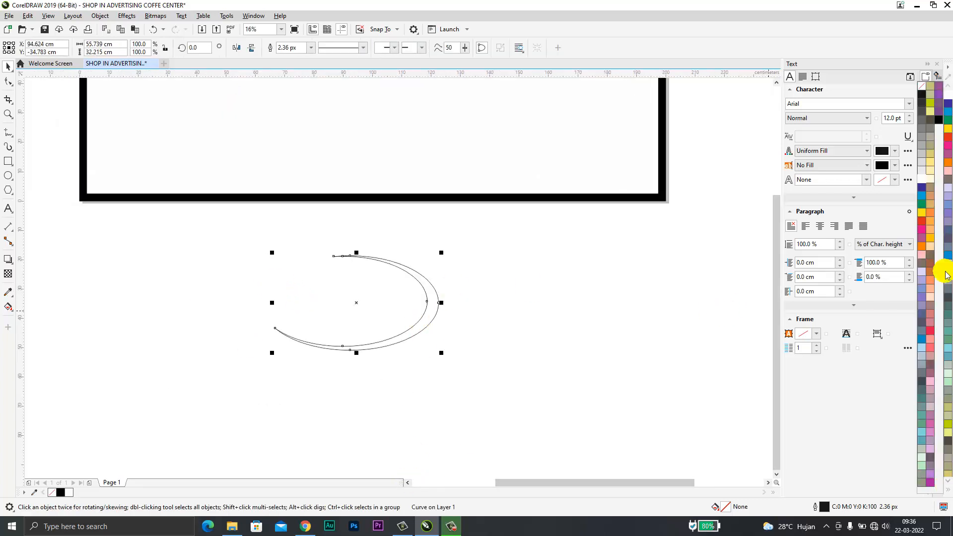
click(943, 132)
click(947, 491)
right_click(916, 84)
Create a copy of the black crescent rotated 180 degrees about the same centre.
click(422, 281)
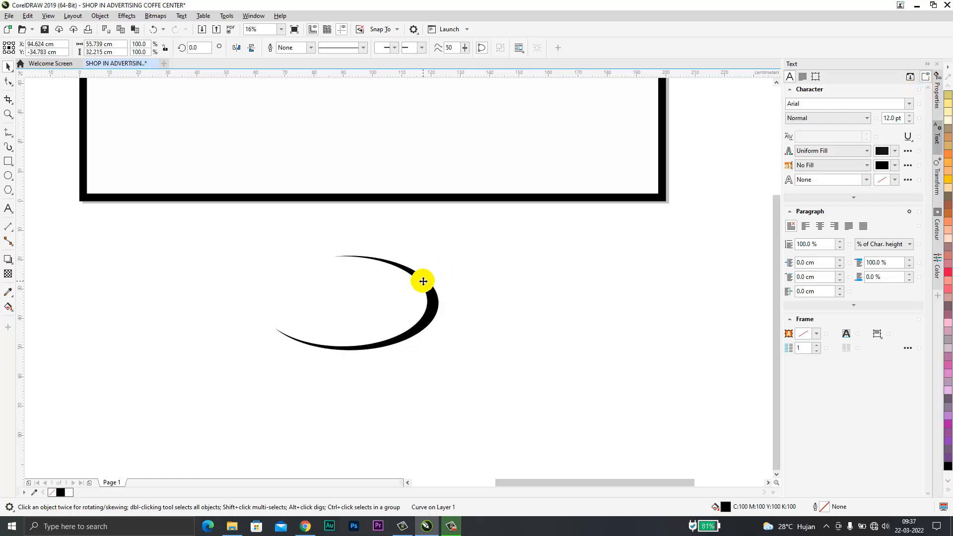
drag(441, 253, 313, 328)
right_click(313, 327)
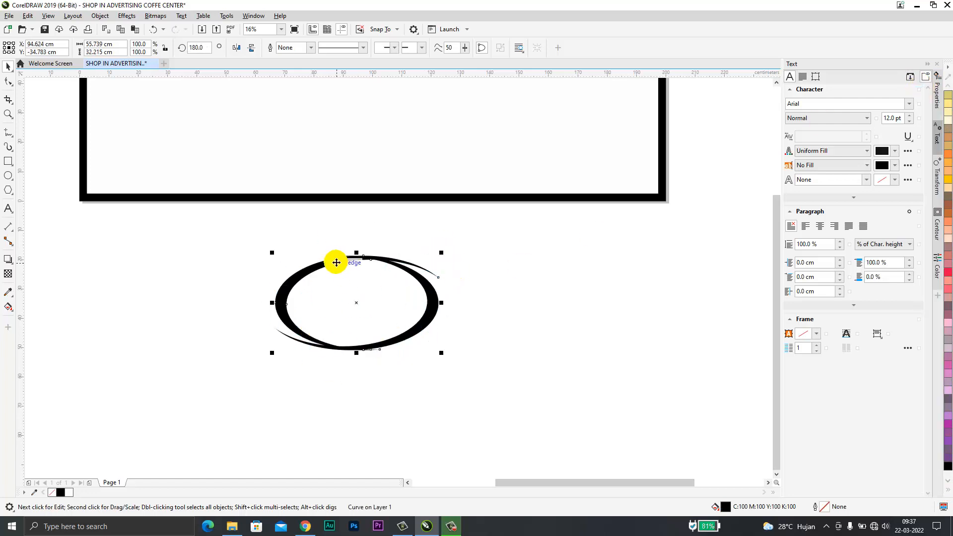
Shrink the rotated crescent copy to about 39.8 × 23 cm and shift it toward the open side of the original crescent.
drag(357, 252, 417, 257)
key(ctrl+z)
mouse_move(304, 304)
mouse_down()
mouse_move(279, 303)
mouse_move(314, 303)
mouse_move(294, 303)
mouse_up()
key(ctrl+z)
scroll(333, 304, down, 1)
scroll(314, 302, up, 1)
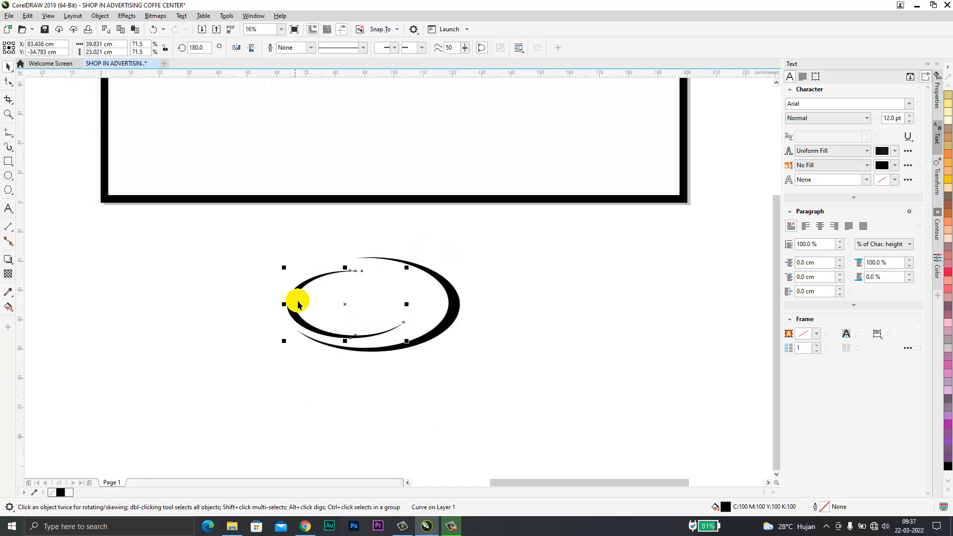
Enlarge the rotated crescent copy to about 46.8 × 27.1 cm and adjust its vertical position against the original crescent.
drag(406, 268, 418, 255)
click(445, 264)
click(294, 319)
key(Down)
key(Down)
key(Down)
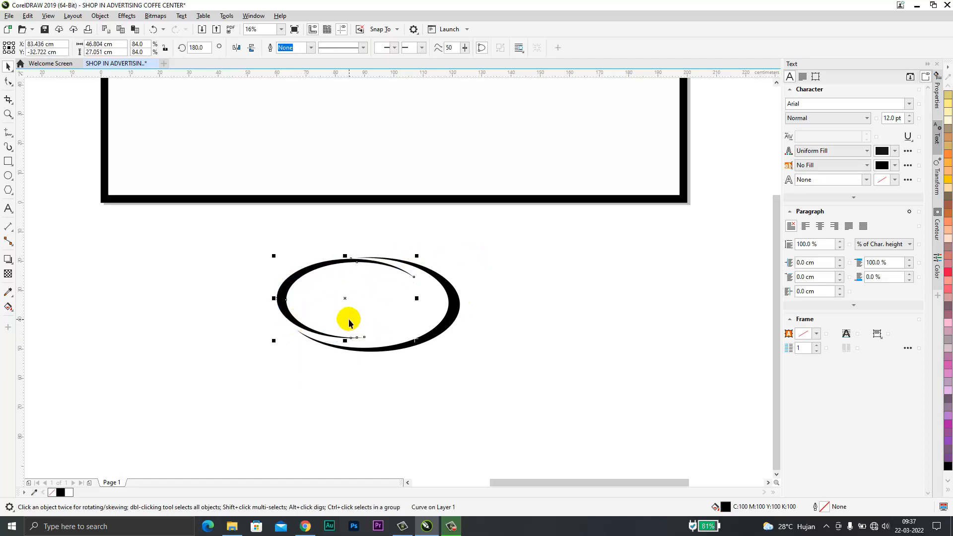
Lower the rotated crescent copy slightly to a vertical position of about -33 cm and deselect it.
key(Down)
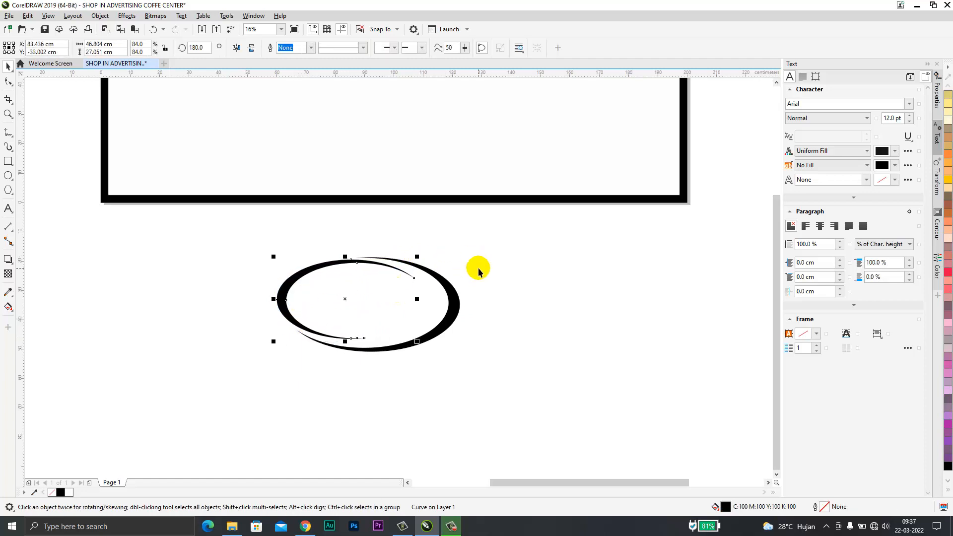
click(478, 268)
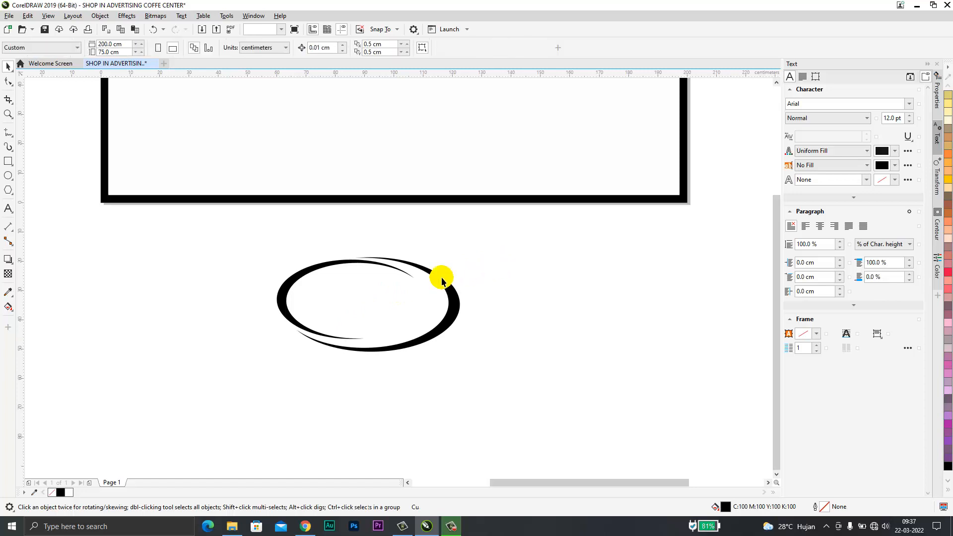
scroll(401, 293, down, 2)
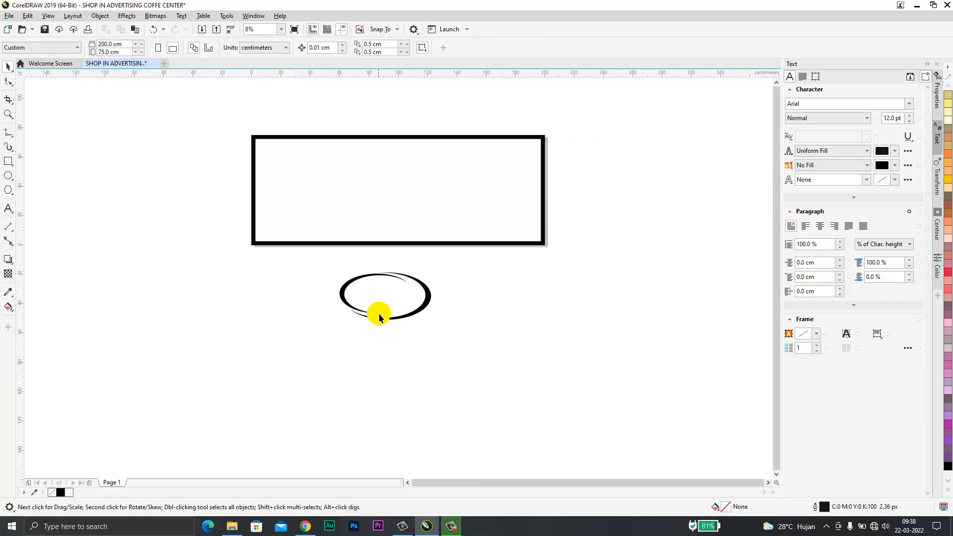
scroll(380, 315, up, 2)
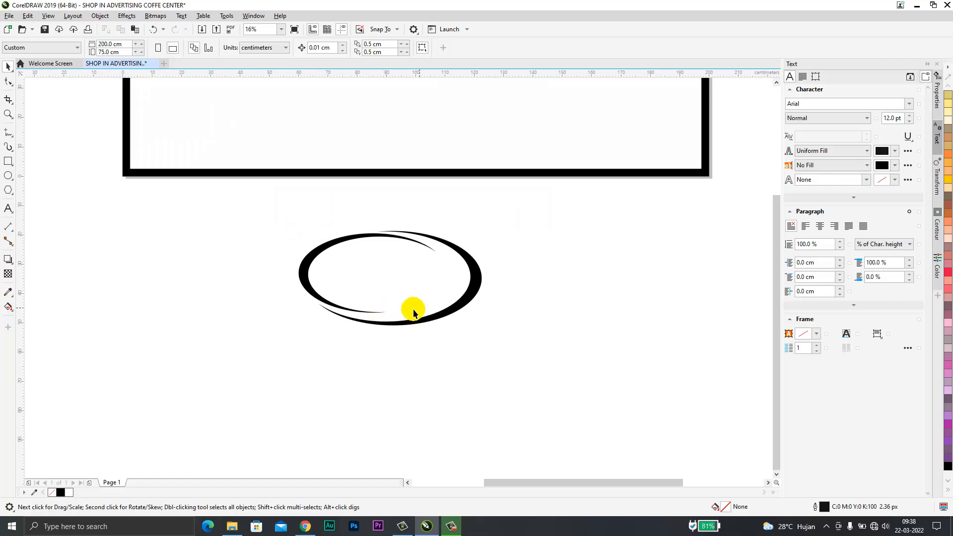
Draw an ellipse about 62.5 × 47.7 cm for the cup body and move it up so it overlaps the rim.
click(8, 176)
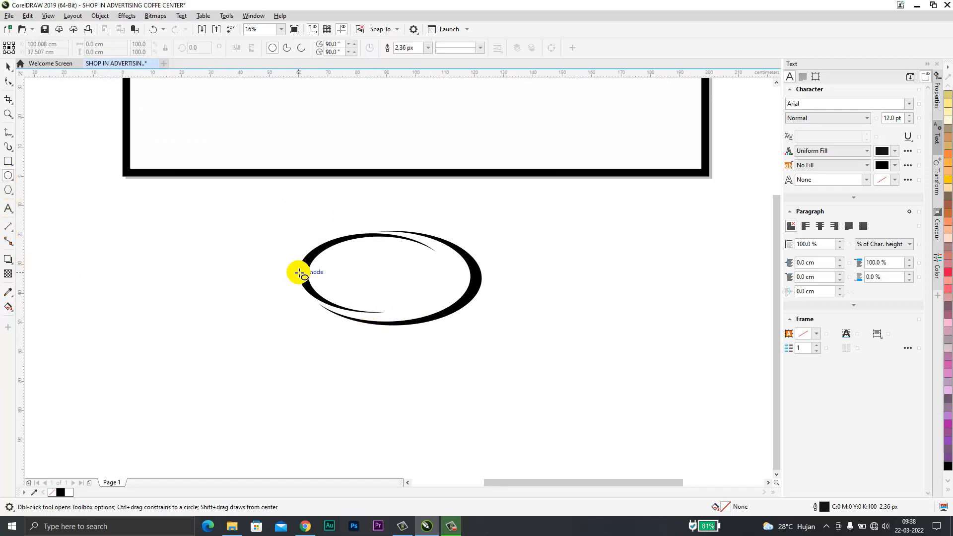
drag(299, 273, 484, 412)
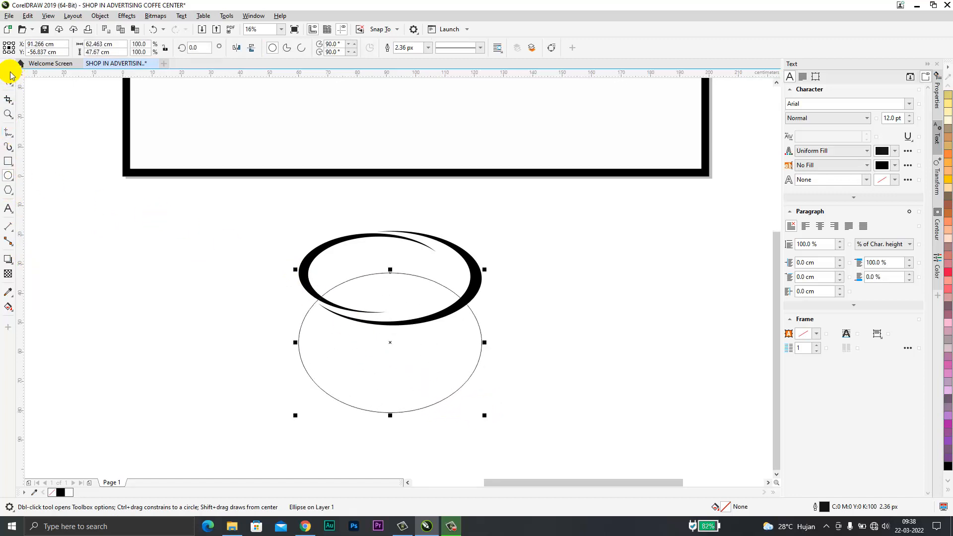
click(9, 70)
drag(387, 336, 397, 335)
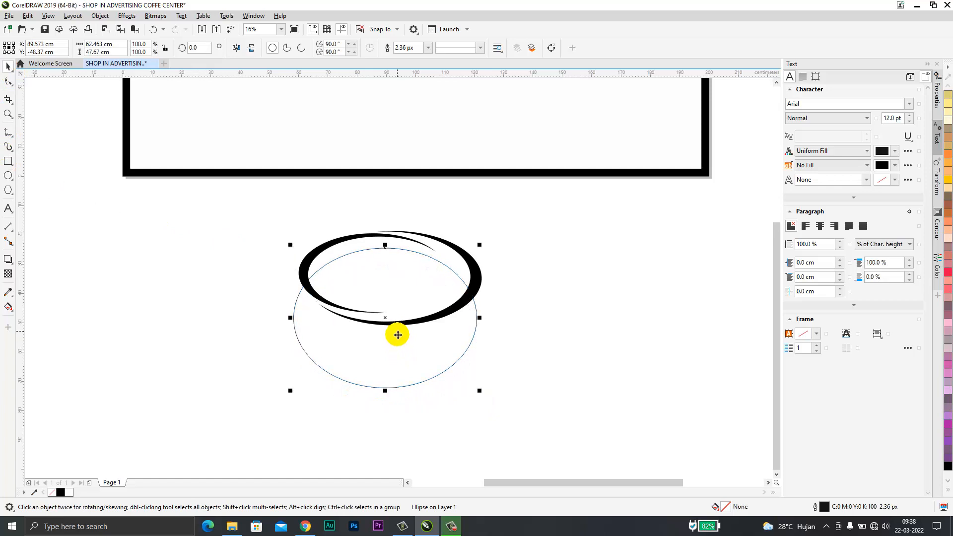
Stretch the body ellipse to about 51.6 cm high and create an offset copy about 64.5 × 51.6 cm overlapping it.
drag(385, 390, 408, 367)
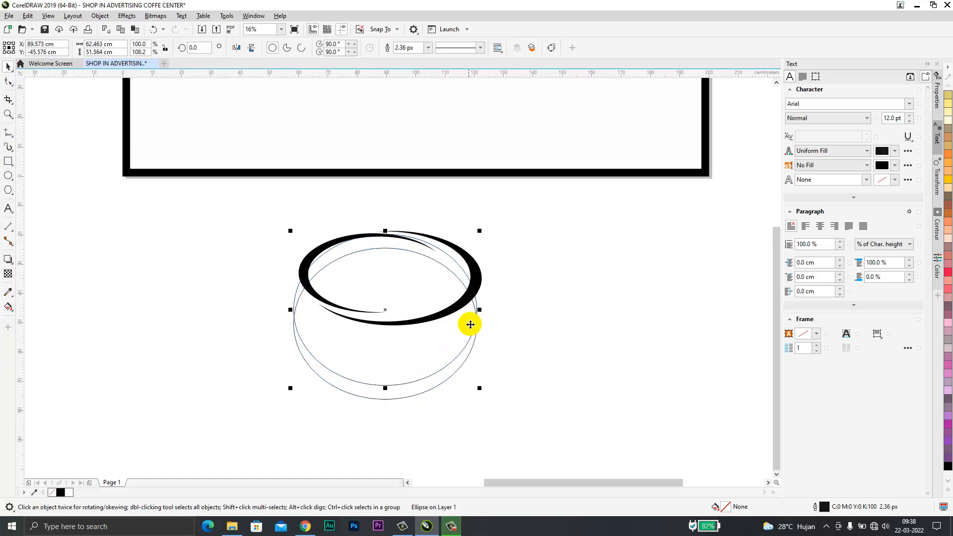
drag(477, 311, 502, 315)
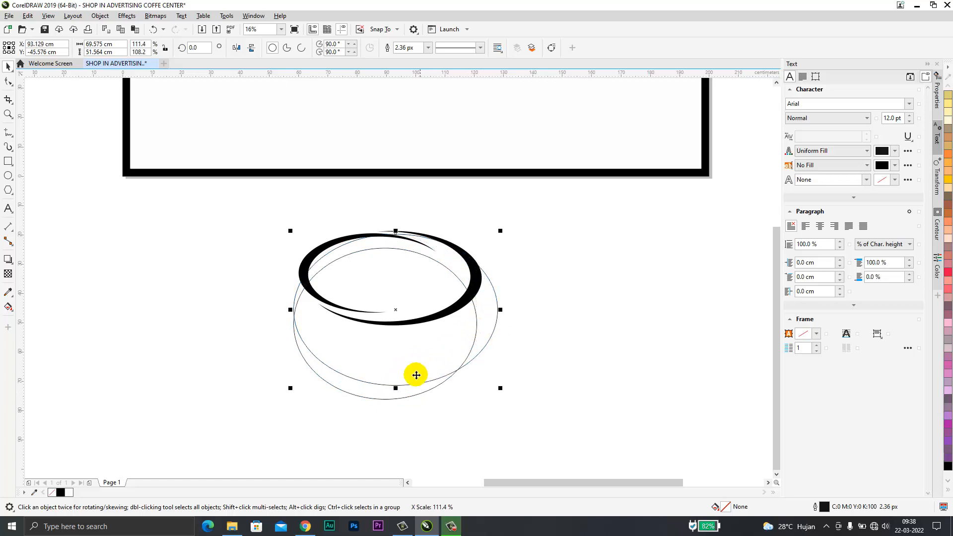
drag(400, 370, 400, 377)
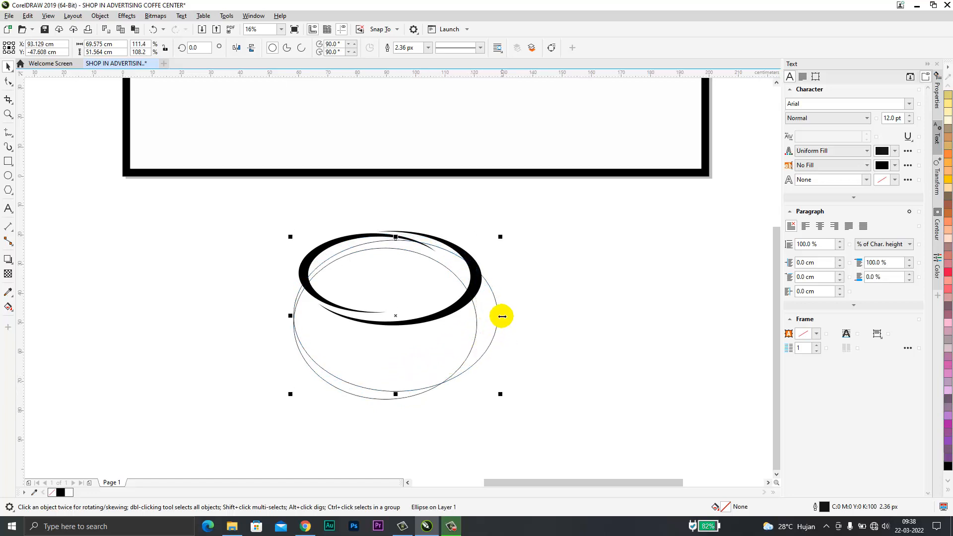
mouse_move(500, 315)
mouse_down()
mouse_move(485, 310)
mouse_move(491, 316)
mouse_up()
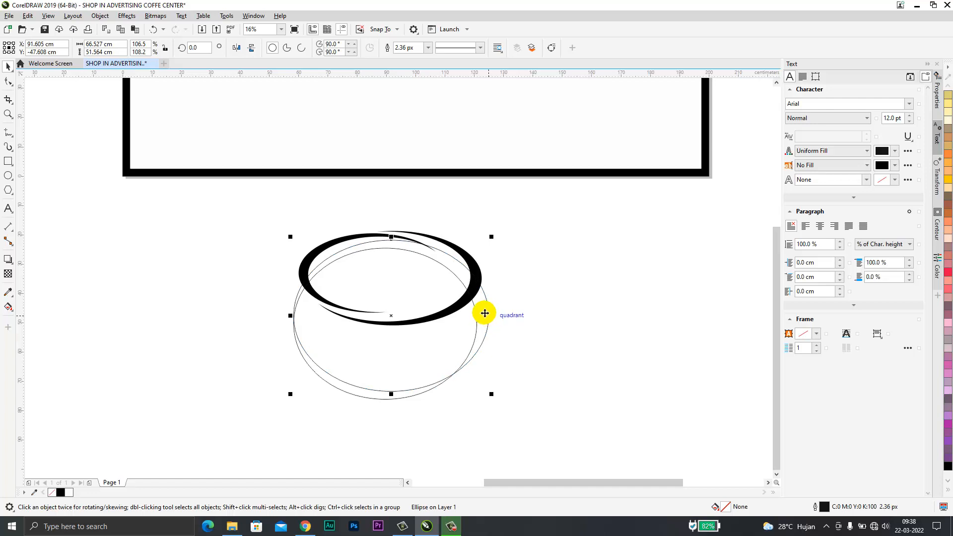
drag(291, 315, 296, 314)
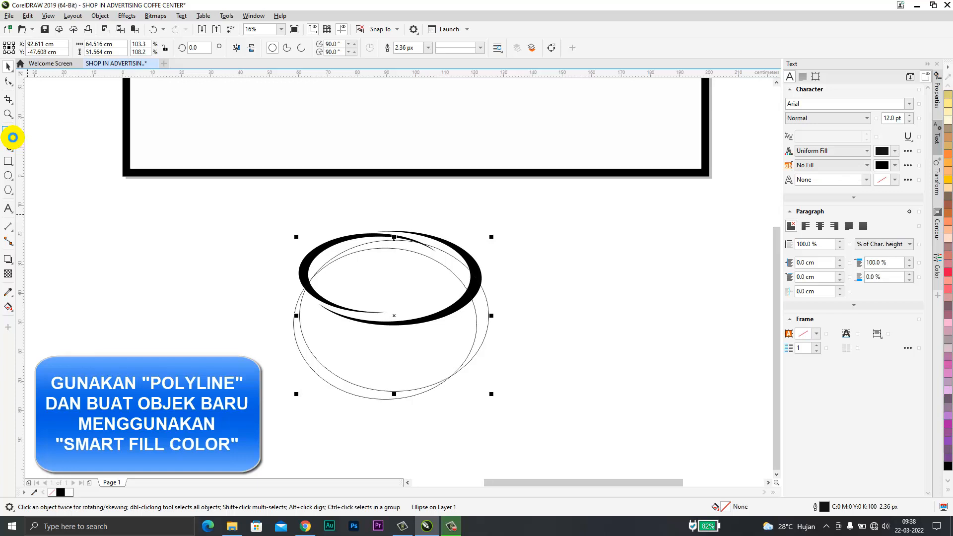
Draw a short polyline segment about 9 cm long across the gap between the two body ellipses on their left side.
double_click(13, 138)
click(627, 378)
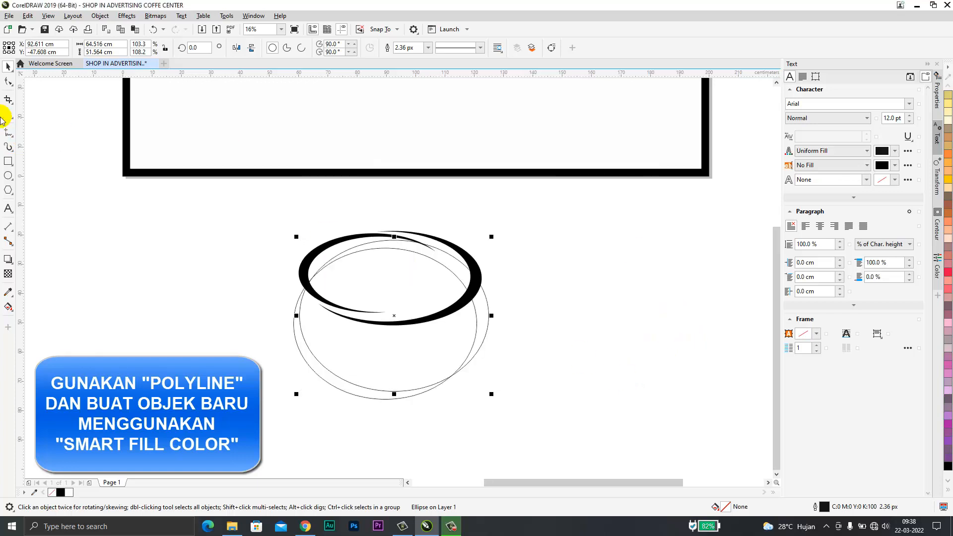
click(14, 139)
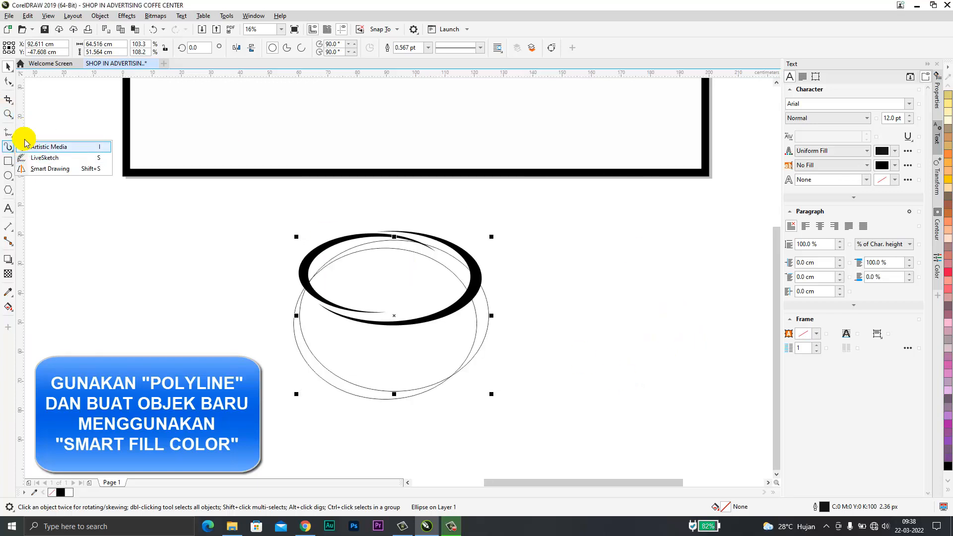
click(41, 187)
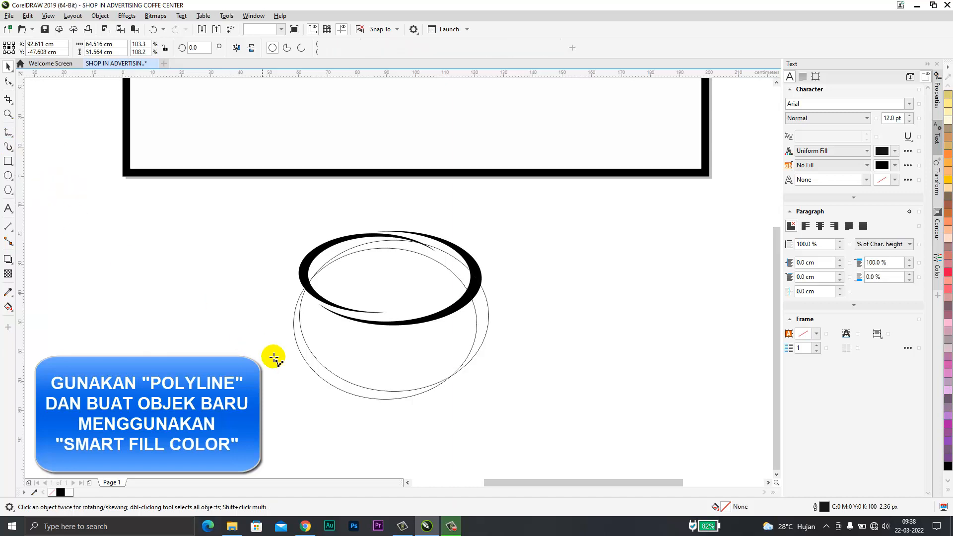
click(300, 324)
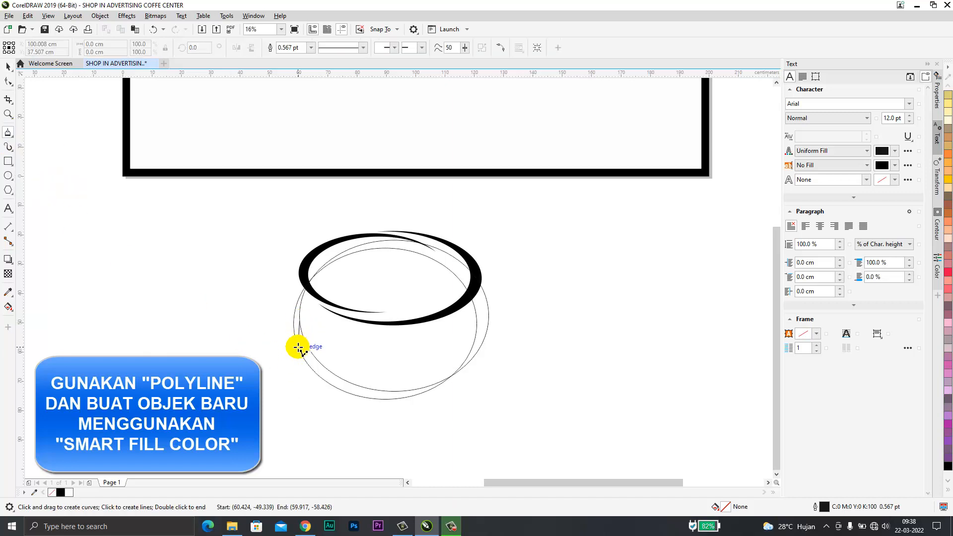
double_click(300, 347)
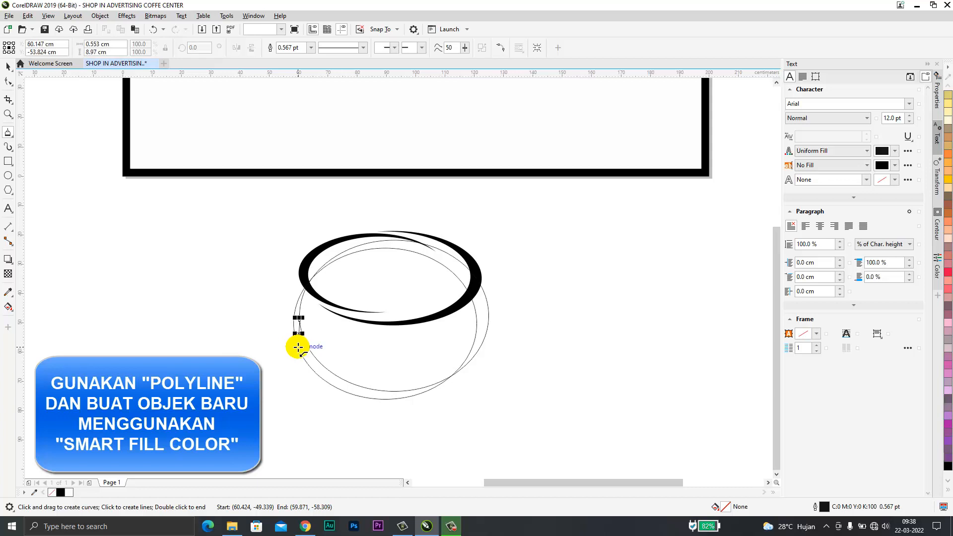
Create a new object with Smart Fill from the enclosed crescent region between the lower arcs of the body ellipses.
click(11, 309)
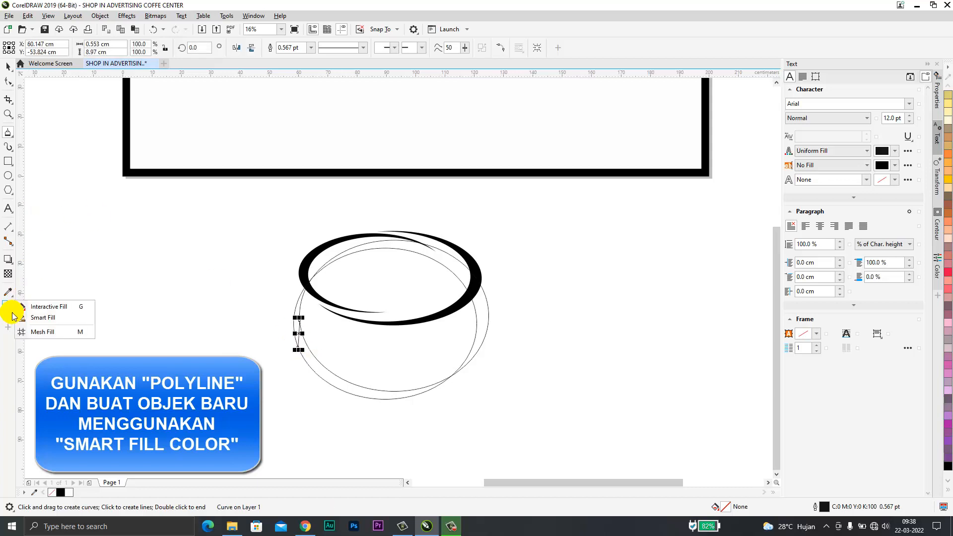
click(40, 319)
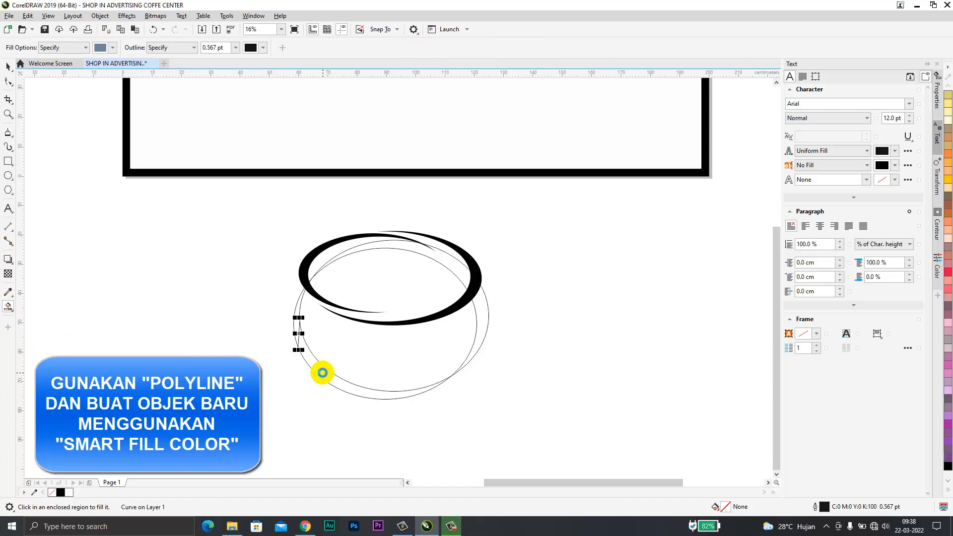
click(322, 373)
click(8, 66)
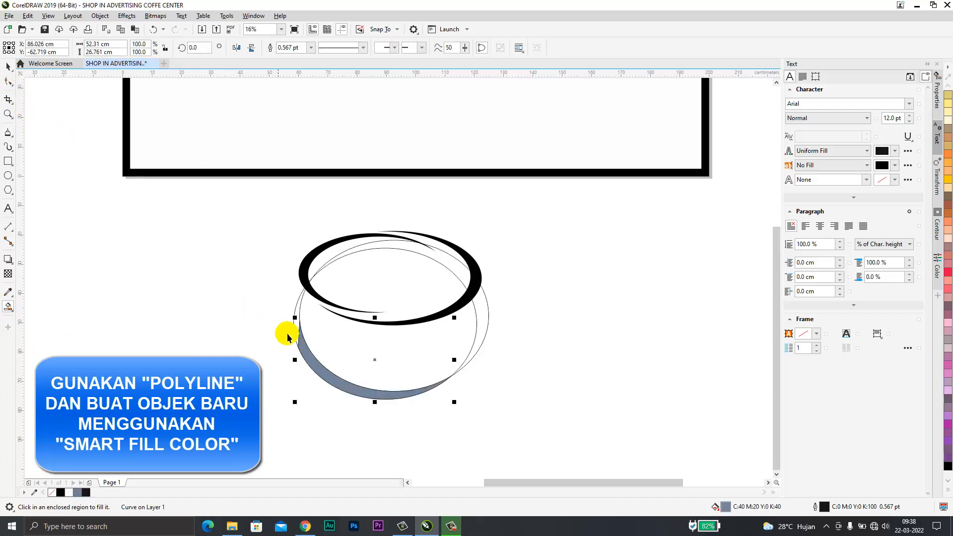
Delete the two construction ellipses of the cup body and fill the remaining lower crescent with black.
key(space)
click(299, 304)
key(Delete)
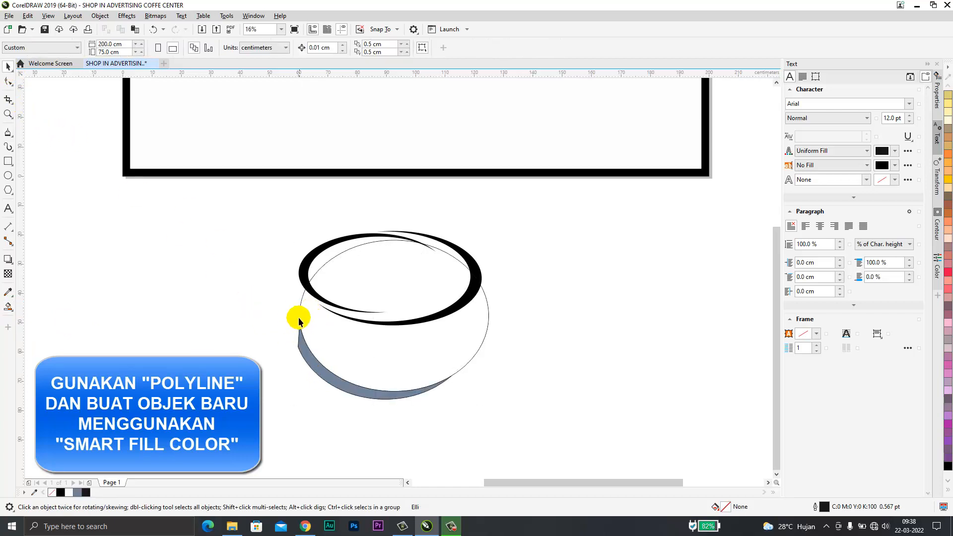
click(422, 387)
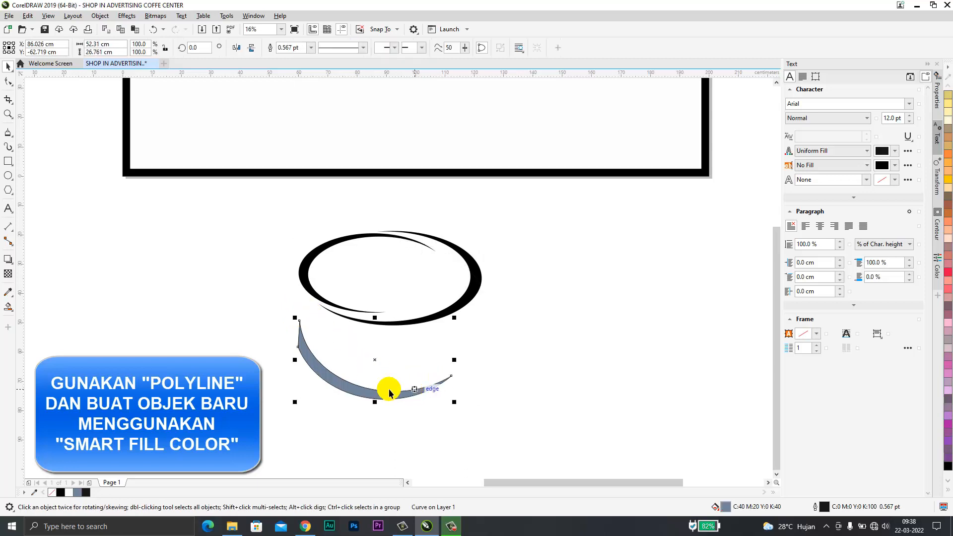
click(946, 466)
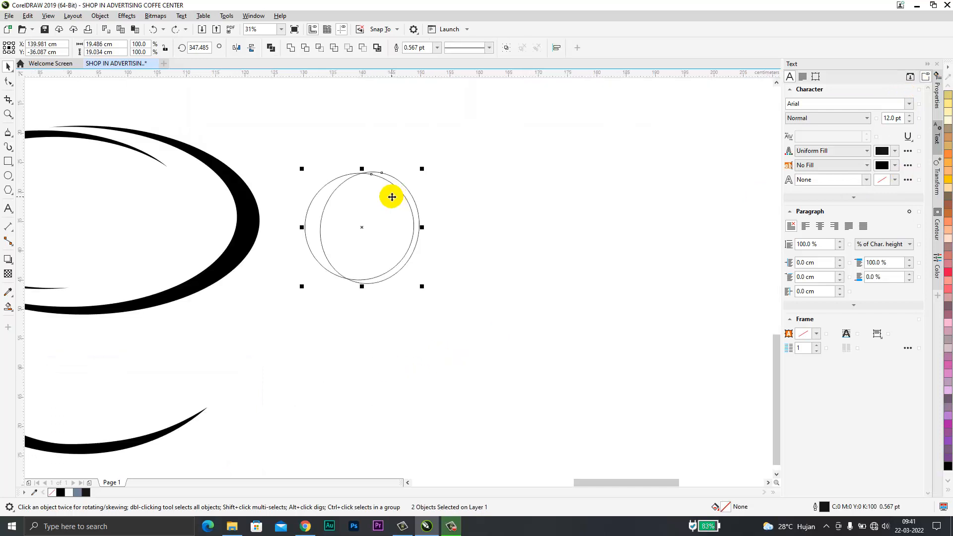
Resize the handle's inner ellipse to about 16.9 × 18.1 cm and offset it toward the cup within the outer ellipse.
click(392, 197)
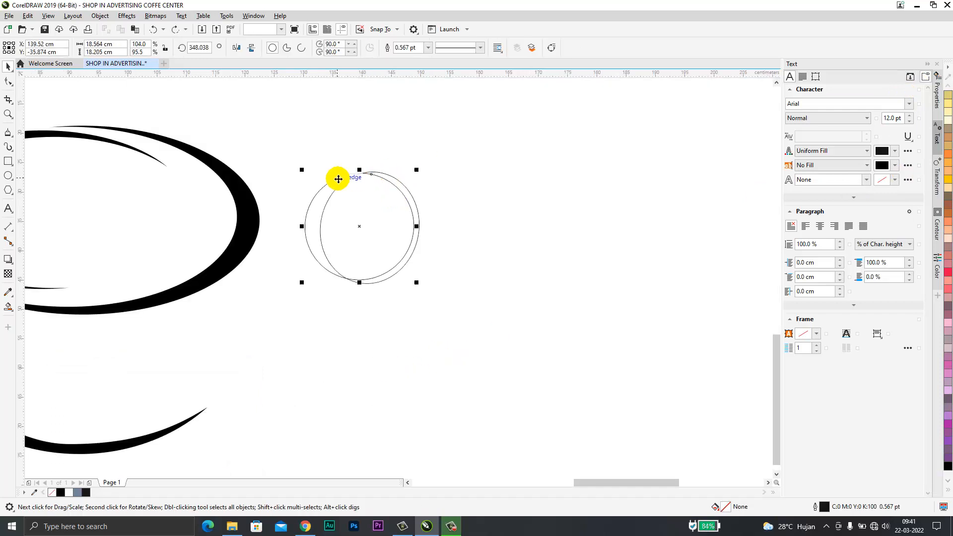
scroll(364, 167, up, 2)
drag(366, 165, 367, 170)
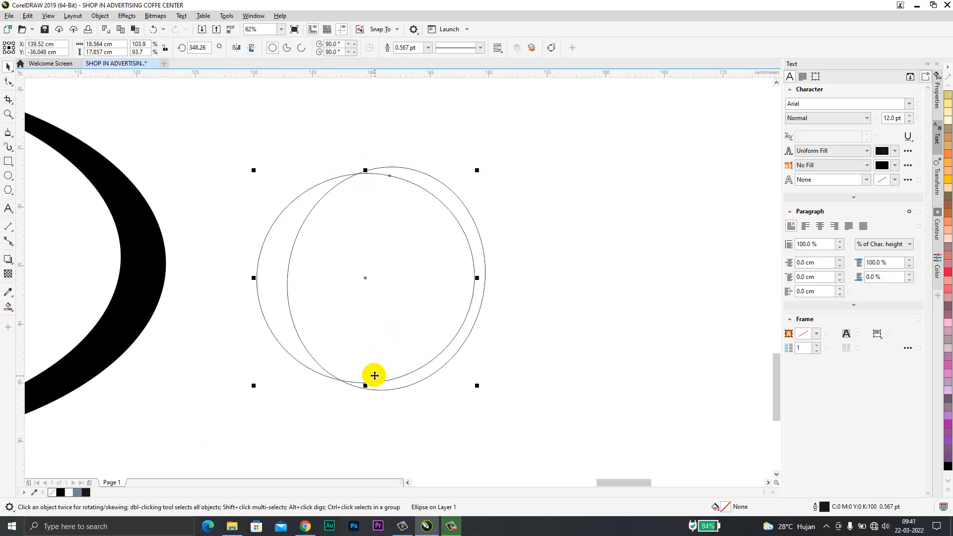
drag(470, 236, 445, 238)
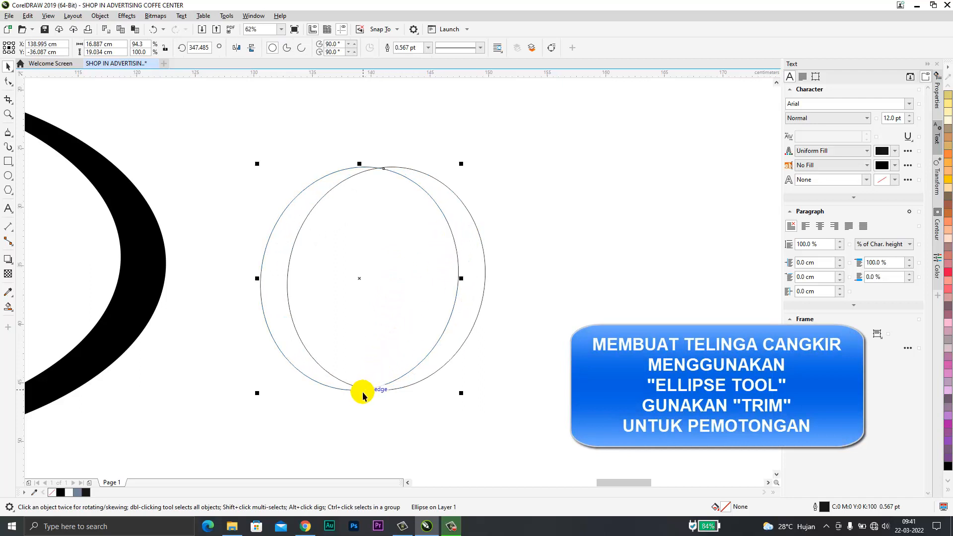
drag(361, 390, 362, 385)
drag(381, 344, 397, 353)
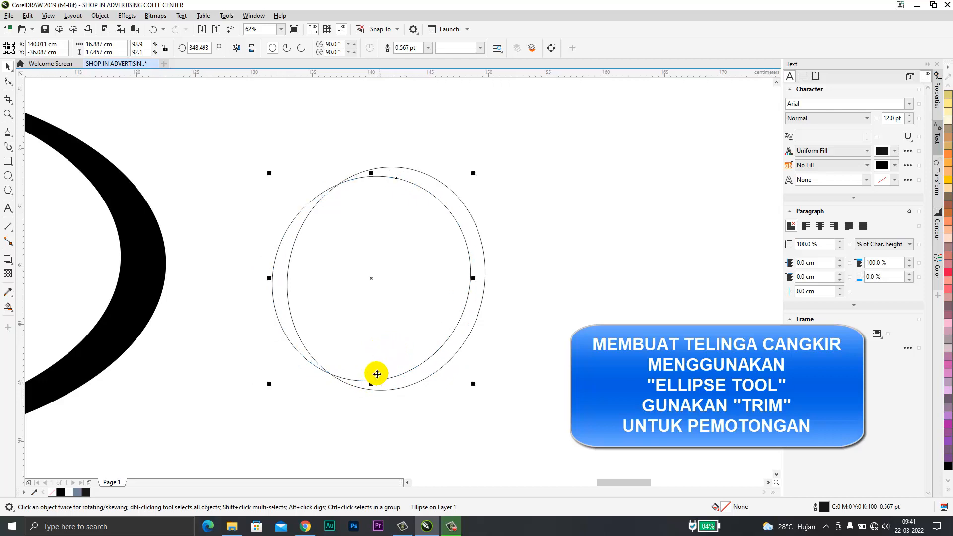
drag(372, 386, 377, 381)
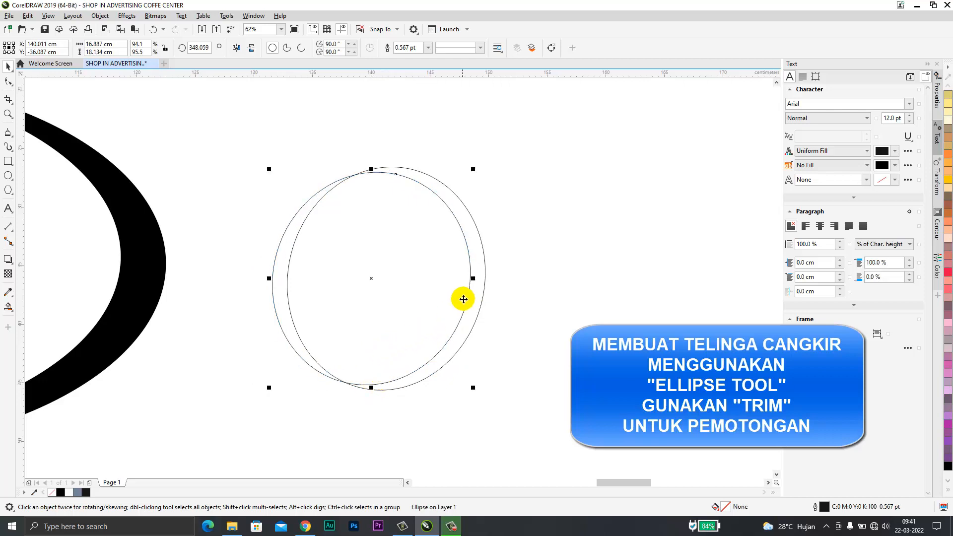
Trim the outer handle ellipse with the inner one and delete the inner ellipse, leaving a crescent.
shift+click(482, 281)
click(305, 48)
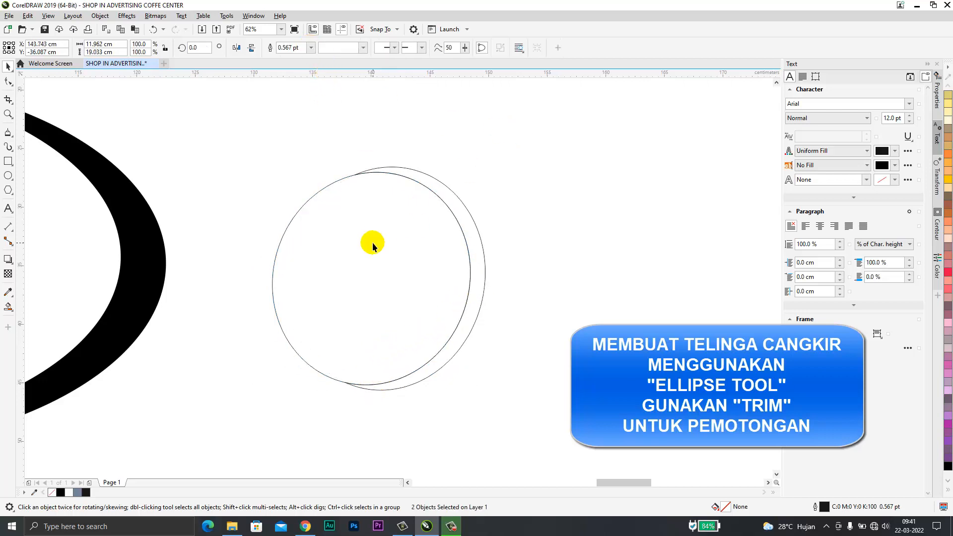
click(372, 244)
key(Delete)
Fill the handle crescent with C100 M100 Y100 K100 black and remove its outline.
click(480, 263)
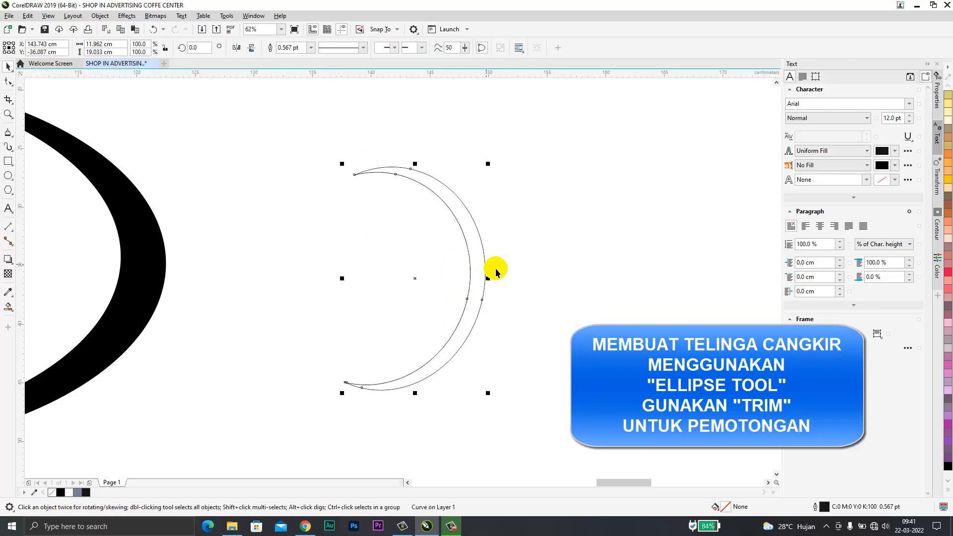
click(946, 472)
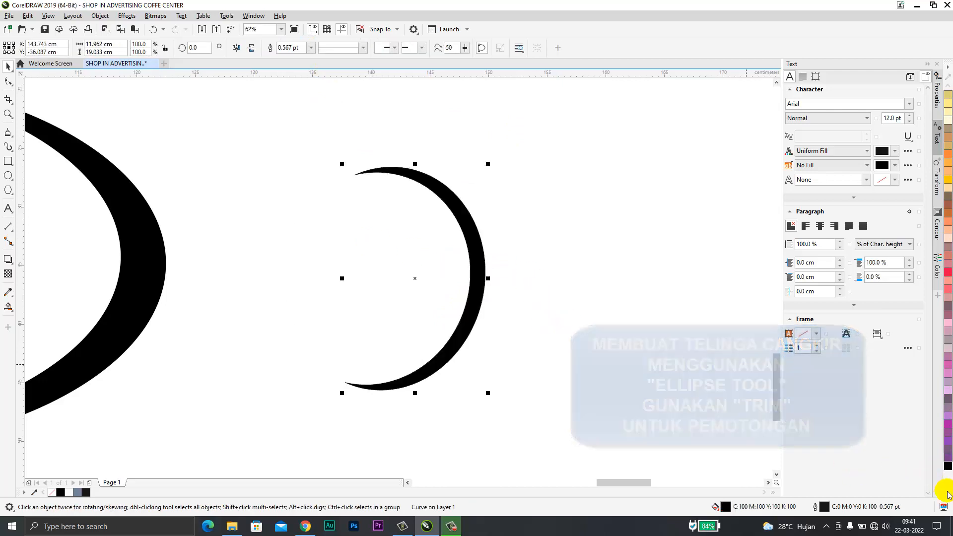
right_click(923, 87)
Create a horizontally mirrored copy of the handle crescent on its open side and shrink it to about 8.3 × 13.2 cm.
click(477, 278)
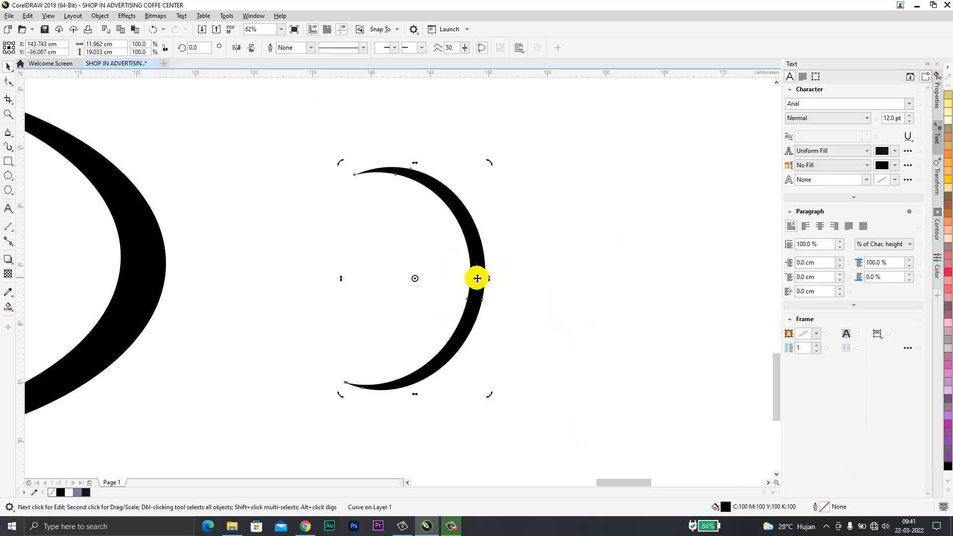
click(477, 271)
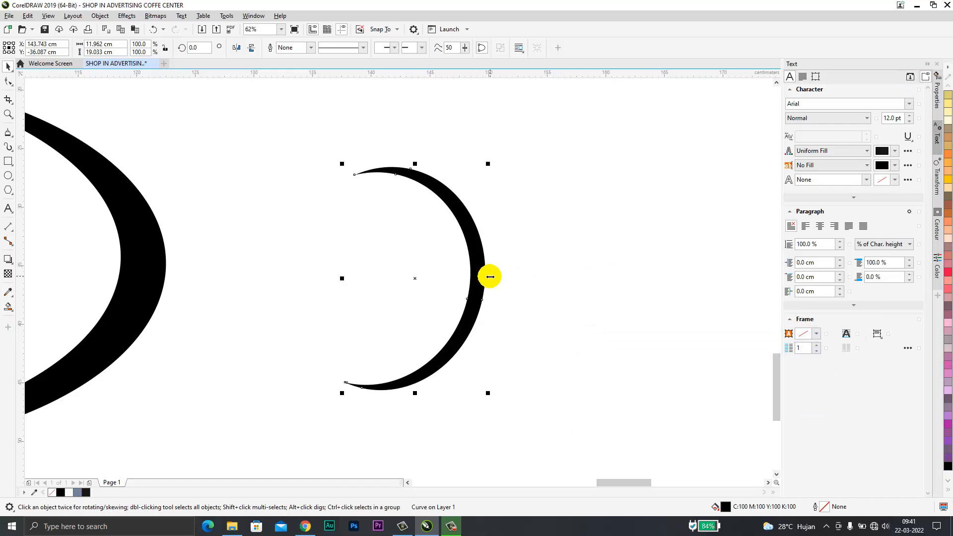
drag(487, 278, 241, 272)
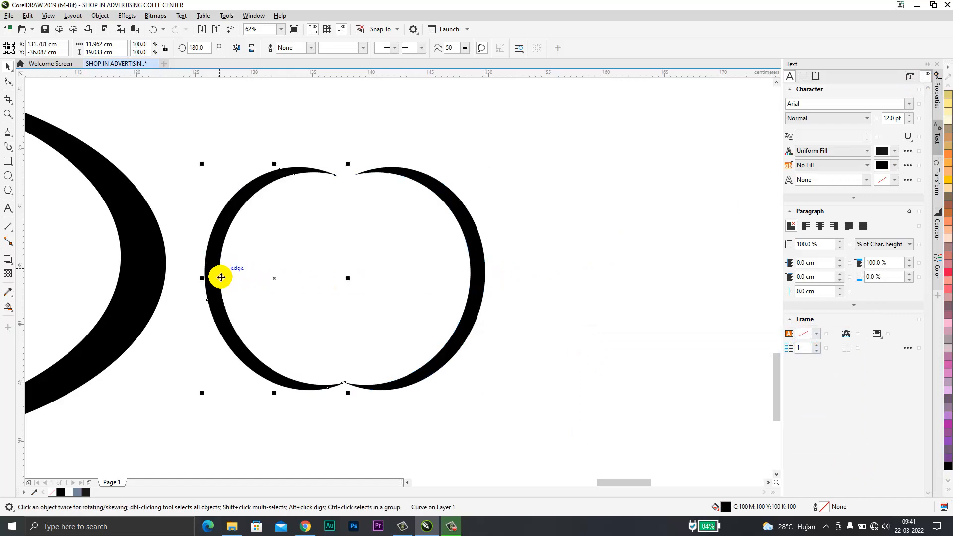
drag(345, 394, 317, 365)
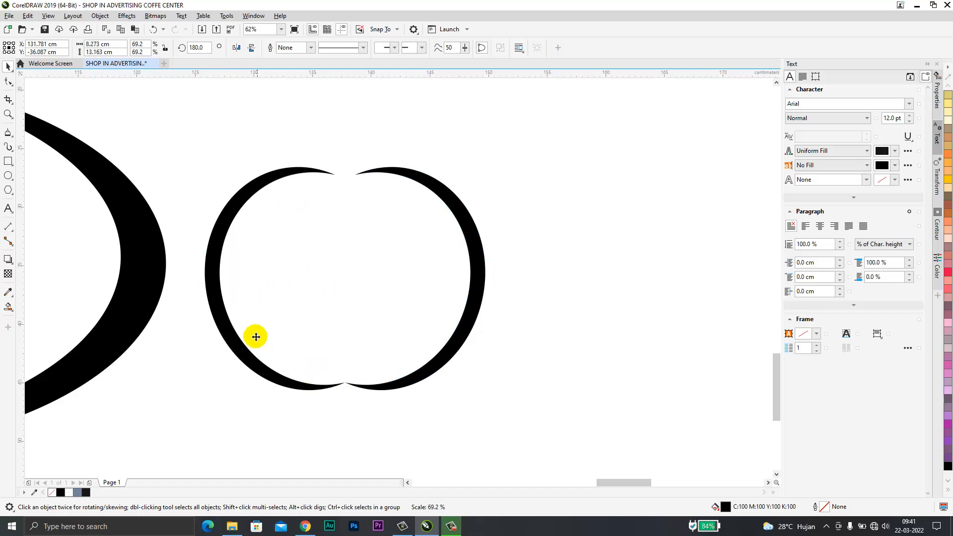
Nest the small mirrored crescent inside the open side of the larger handle crescent, slightly below its tip.
drag(248, 331, 412, 368)
shift+click(412, 370)
scroll(493, 400, down, 1)
click(468, 282)
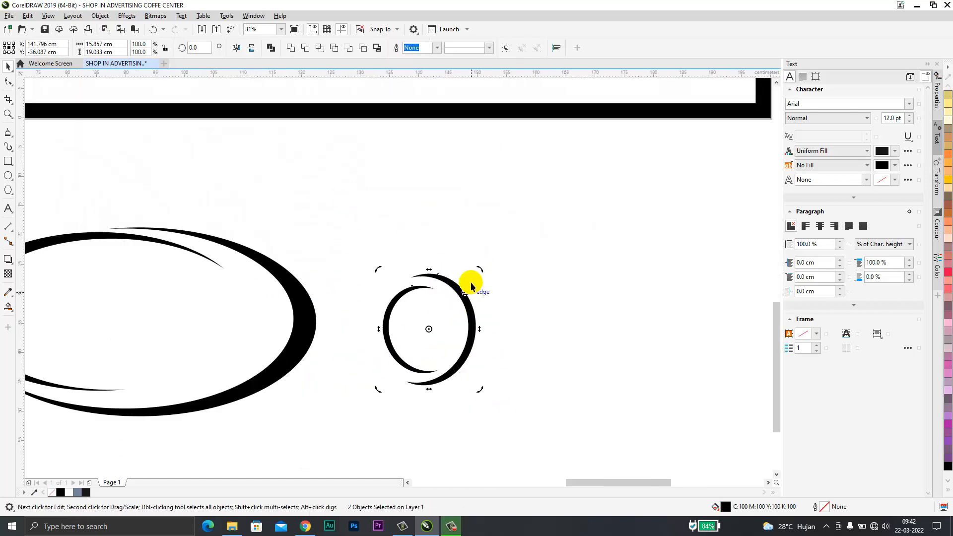
Rotate both handle crescents slightly clockwise and place them against the cup rim's outer side.
scroll(514, 320, down, 1)
click(500, 312)
drag(422, 281, 506, 372)
drag(523, 292, 459, 332)
click(457, 322)
scroll(458, 322, up, 1)
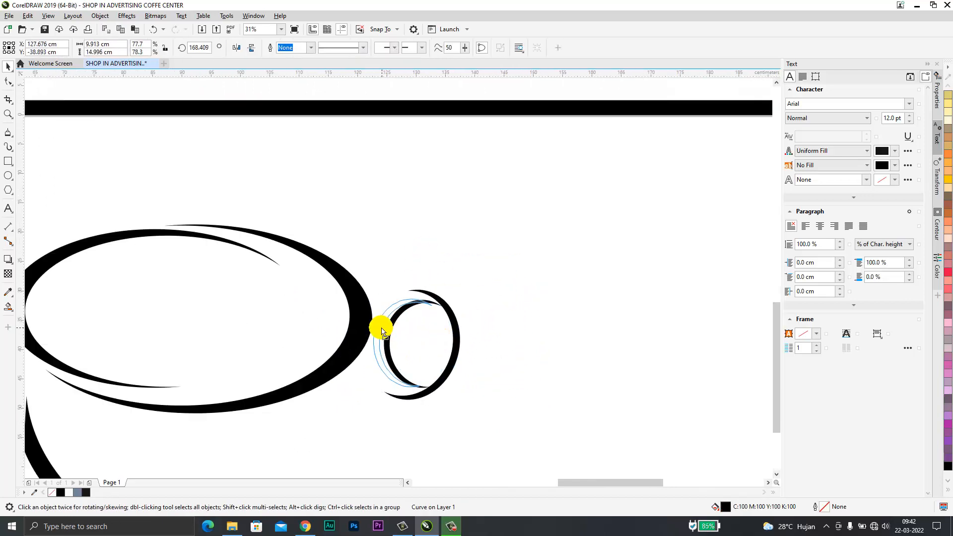
Fine-tune the position of the handle crescents so the handle touches the cup just below its rim.
scroll(507, 375, down, 1)
click(507, 376)
drag(474, 373, 461, 388)
click(494, 385)
scroll(493, 385, down, 1)
scroll(453, 400, up, 1)
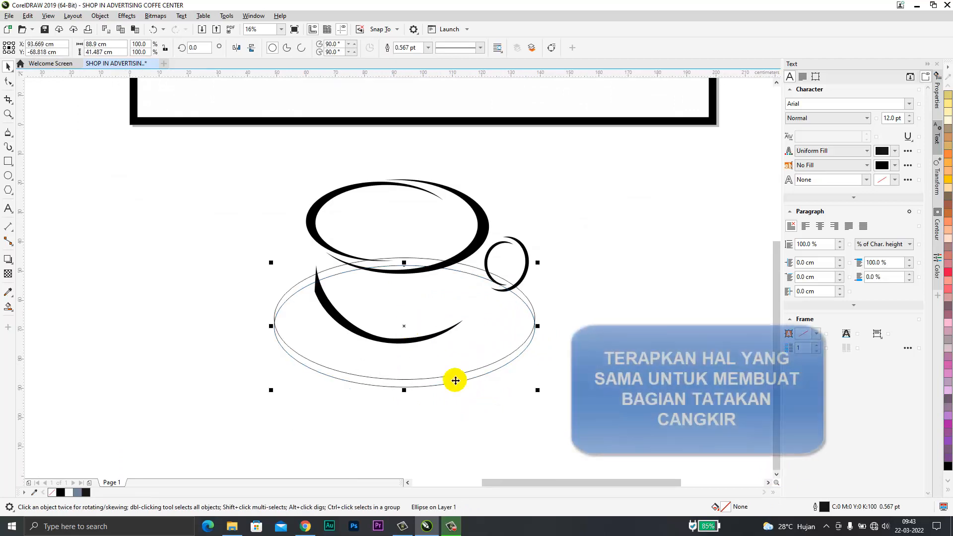
Trim the outer saucer ellipse with an inner ellipse of about 84.6 × 39.5 cm and fill the crescent with C100 M100 Y100 K100.
drag(404, 259, 530, 258)
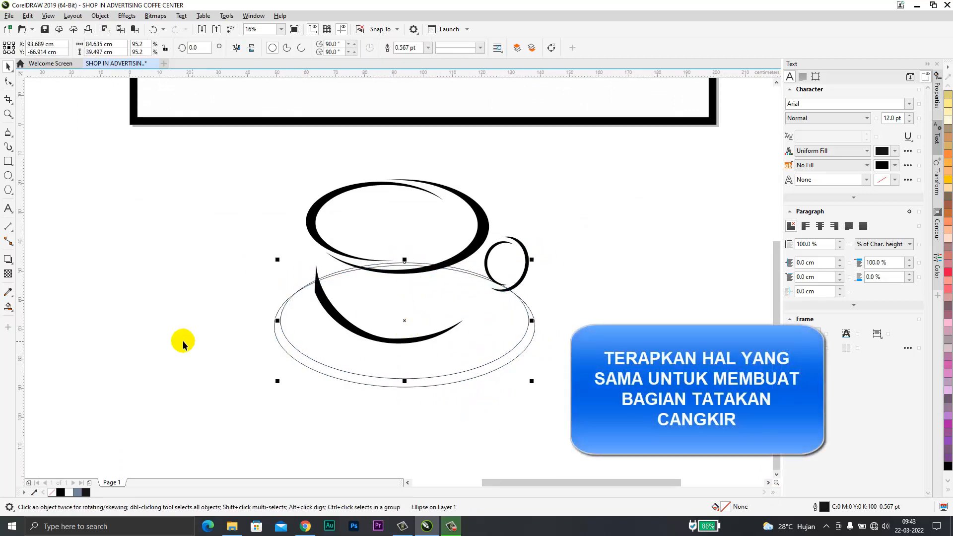
shift+click(276, 329)
key(ctrl+l)
click(947, 465)
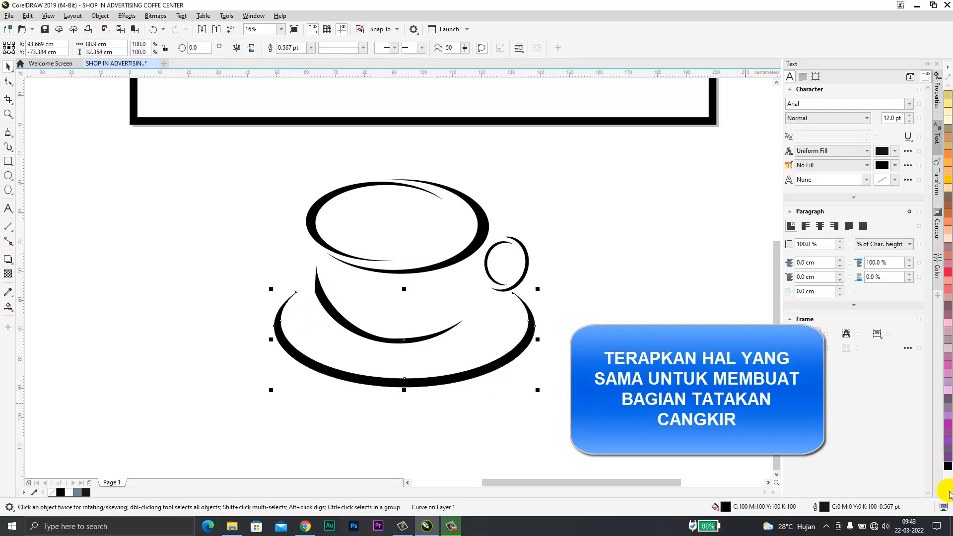
Create an enlarged copy of the saucer crescent, about 108.9 × 39.6 cm without outline, and shrink the original crescent inside it.
click(638, 289)
click(500, 365)
drag(538, 390, 567, 412)
right_click(566, 412)
drag(495, 382, 524, 382)
click(510, 363)
click(527, 378)
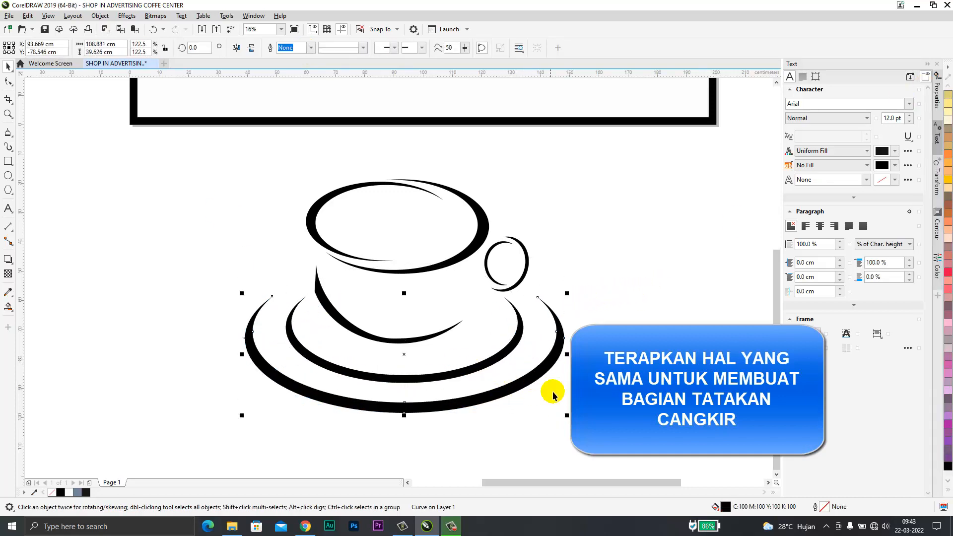
Resize the outer saucer crescent to about 103.1 × 37.5 cm around the inner one.
drag(564, 412, 546, 405)
click(585, 393)
scroll(585, 393, down, 1)
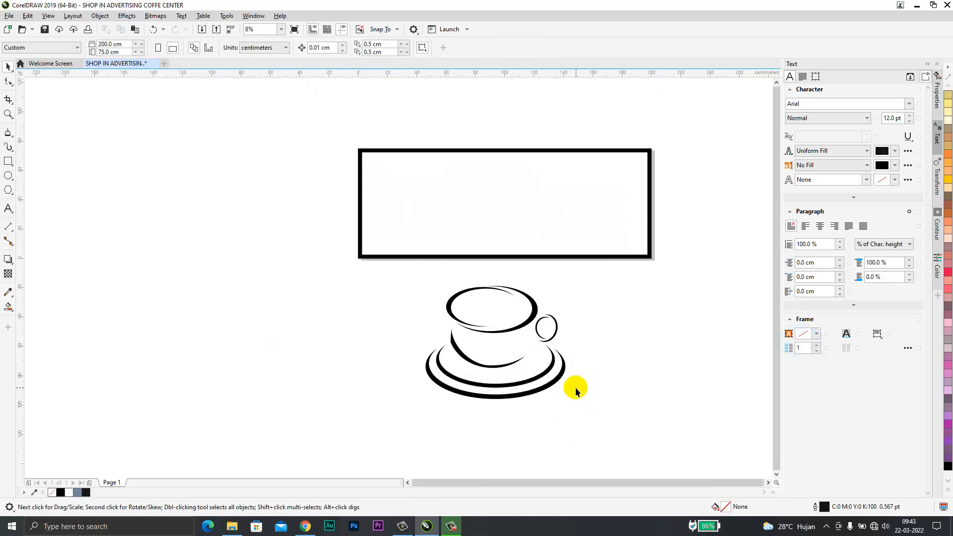
click(549, 392)
drag(571, 402, 575, 405)
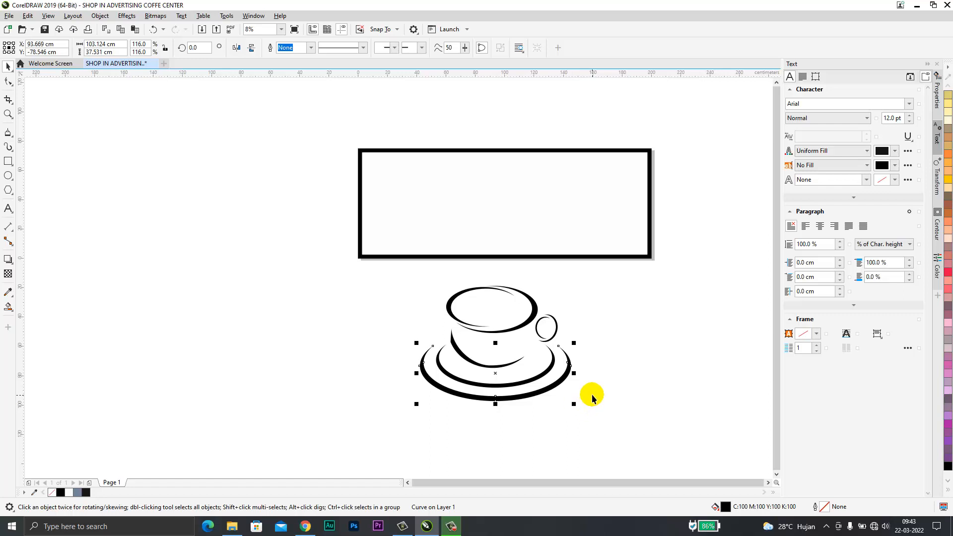
click(592, 398)
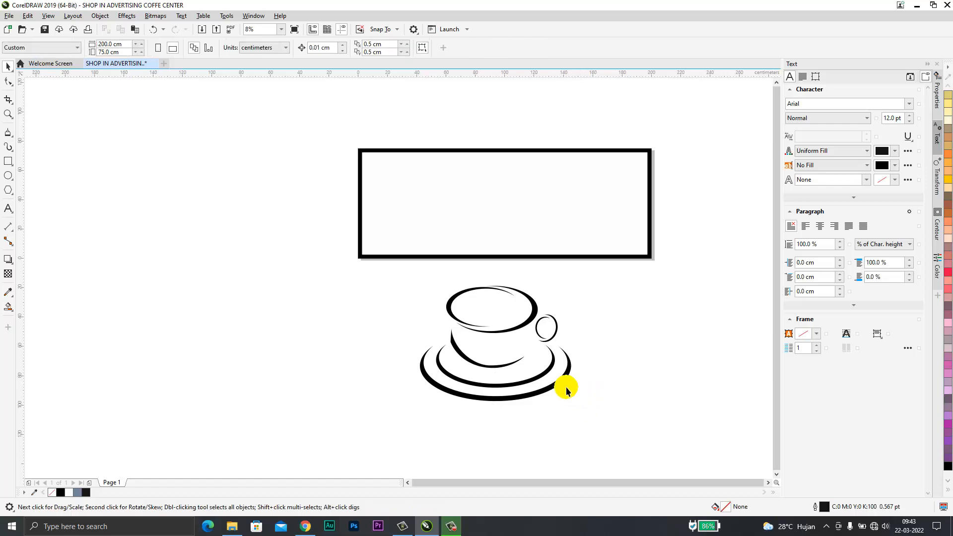
Move all six cup and saucer pieces together farther down and left below the banner.
drag(623, 430, 390, 256)
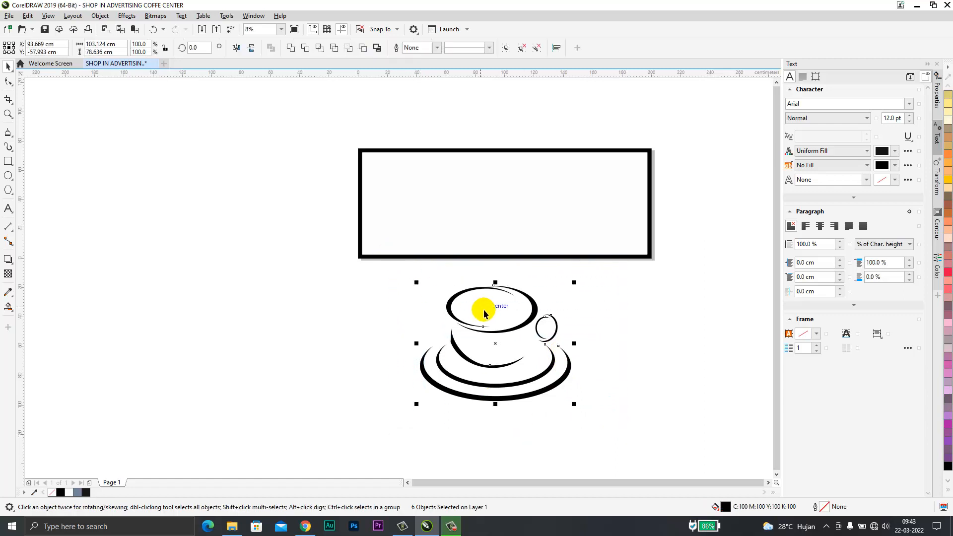
drag(493, 341, 450, 372)
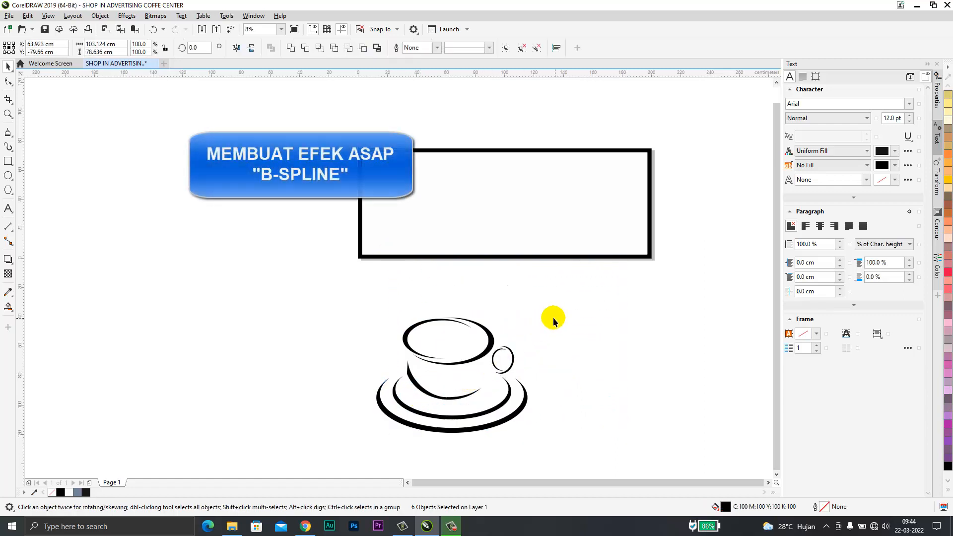
click(552, 321)
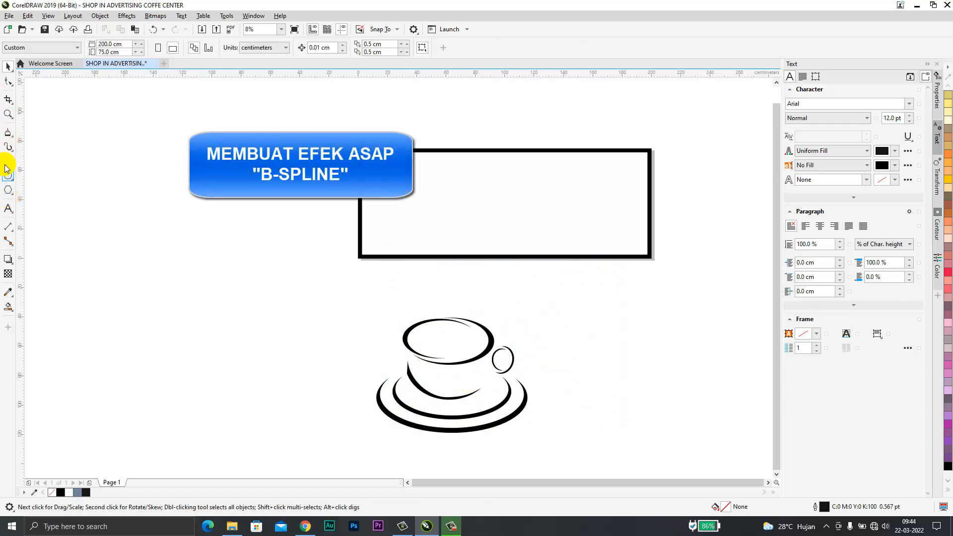
Draw a short hooked steam curve about 21.6 × 39.6 cm with the B-Spline tool to the right of the cup.
click(13, 138)
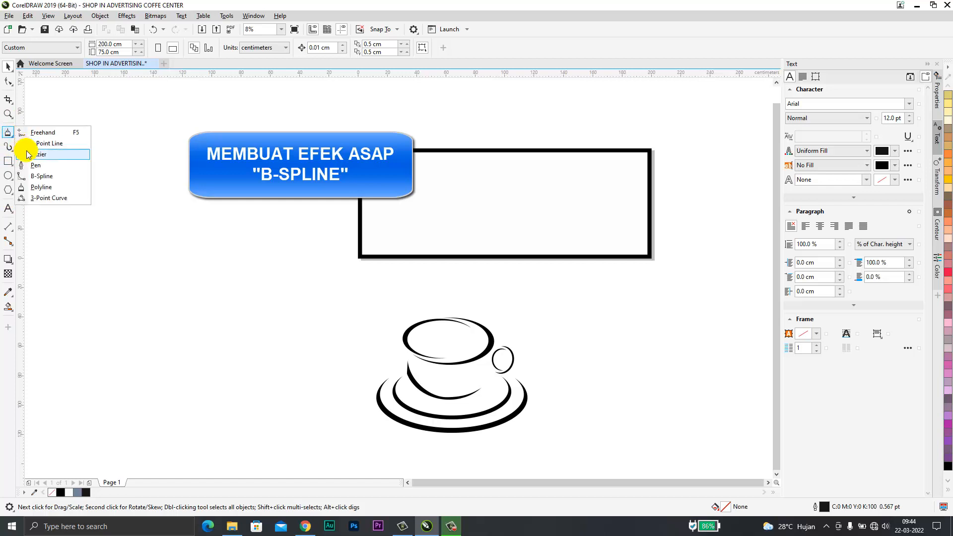
click(46, 177)
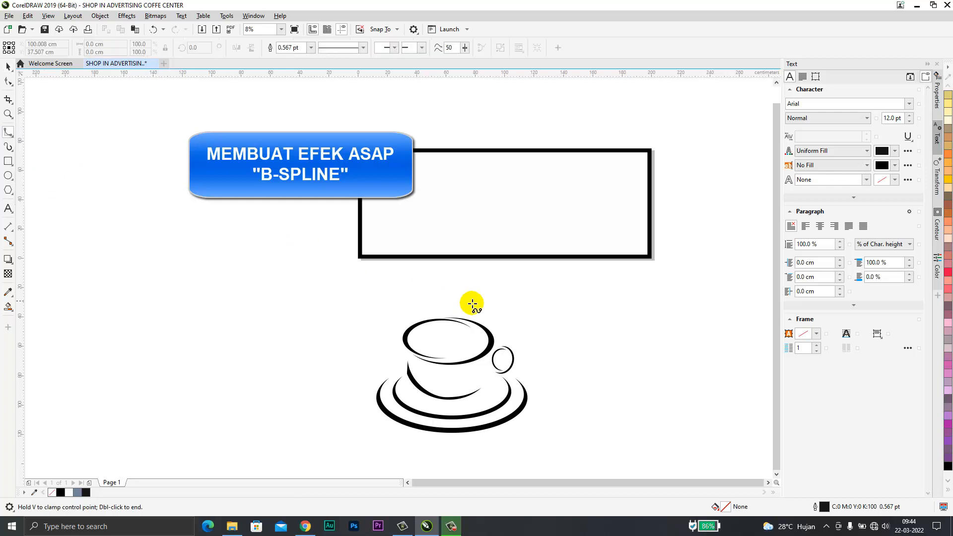
scroll(568, 335, up, 1)
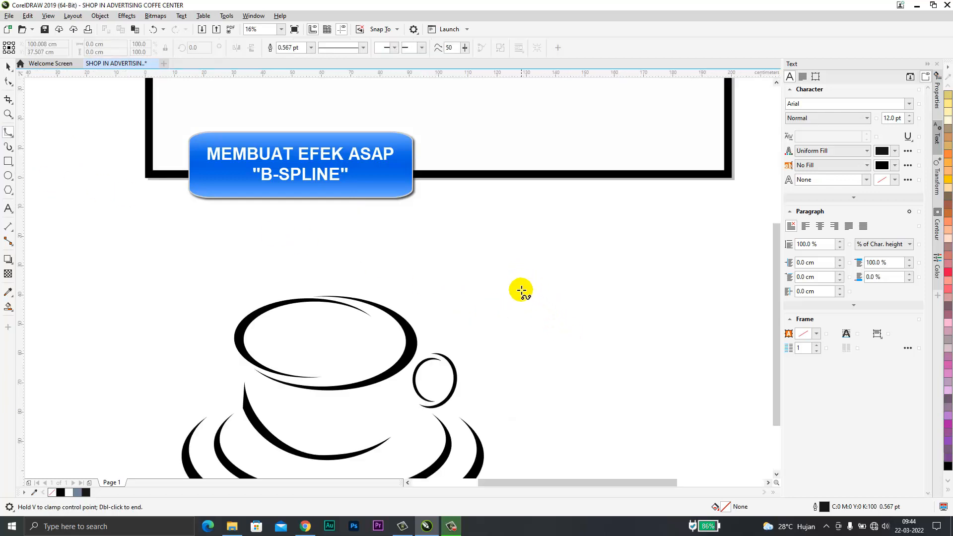
click(507, 269)
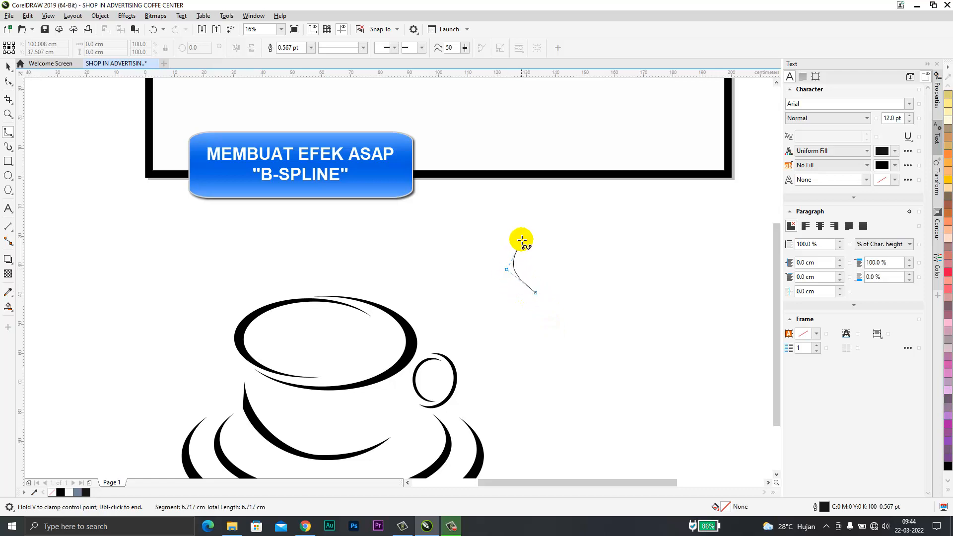
click(524, 239)
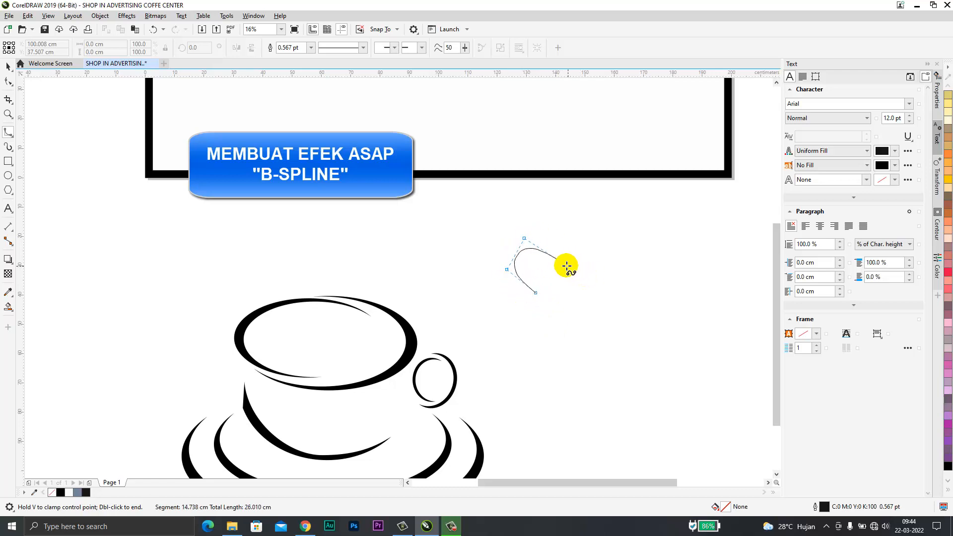
click(561, 259)
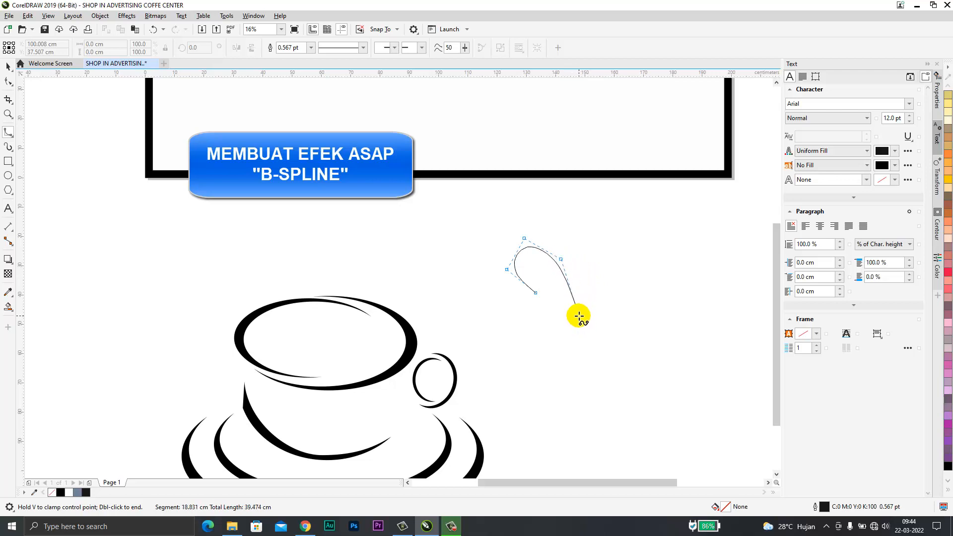
double_click(576, 362)
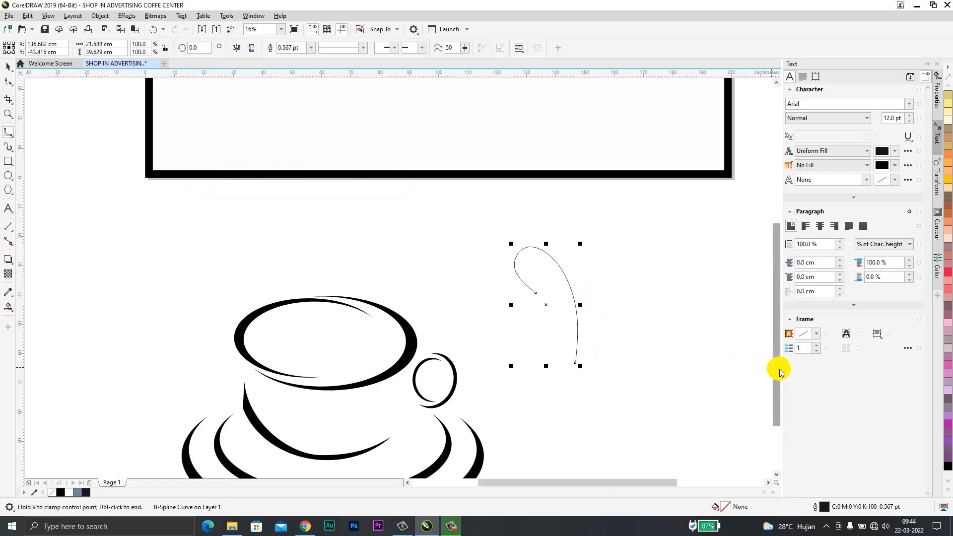
Draw a long S-shaped B-spline steam curve beside the short one and scale it to about 33 × 89 cm.
drag(778, 370, 777, 343)
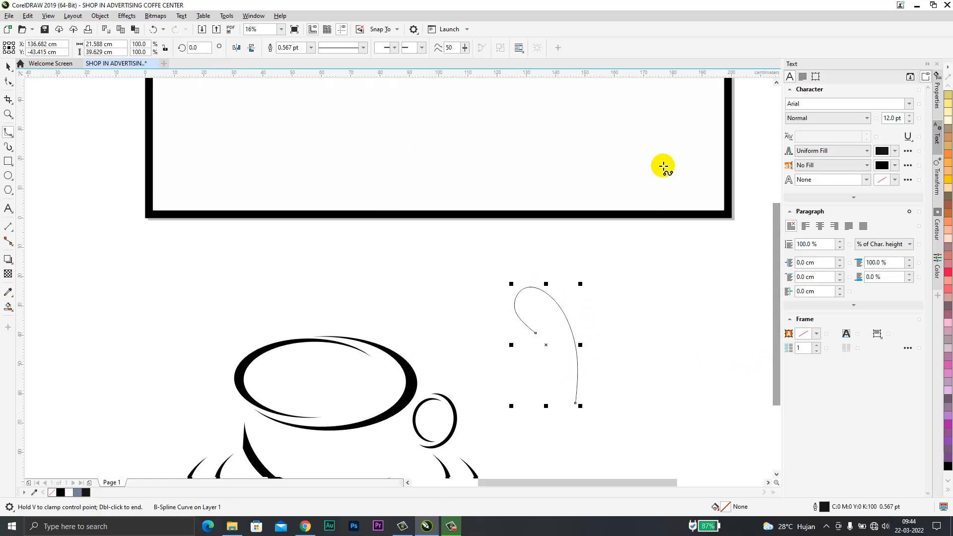
click(602, 114)
click(562, 141)
click(565, 211)
click(657, 318)
click(685, 350)
click(700, 385)
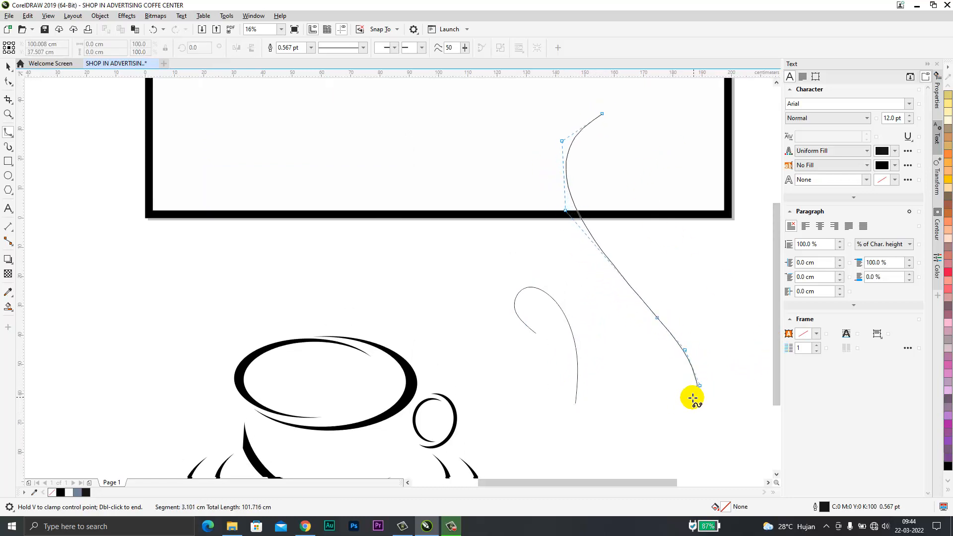
double_click(650, 454)
key(space)
scroll(570, 218, down, 1)
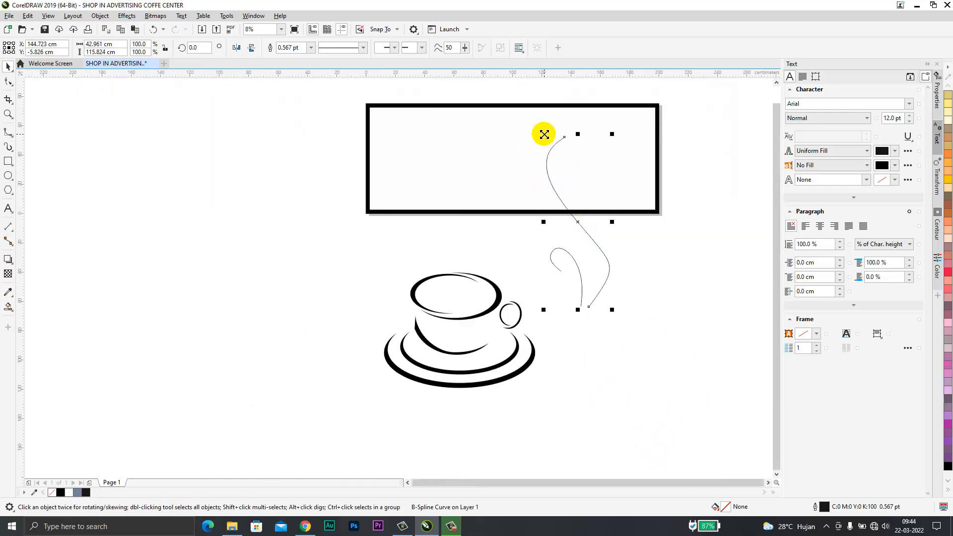
scroll(612, 240, up, 1)
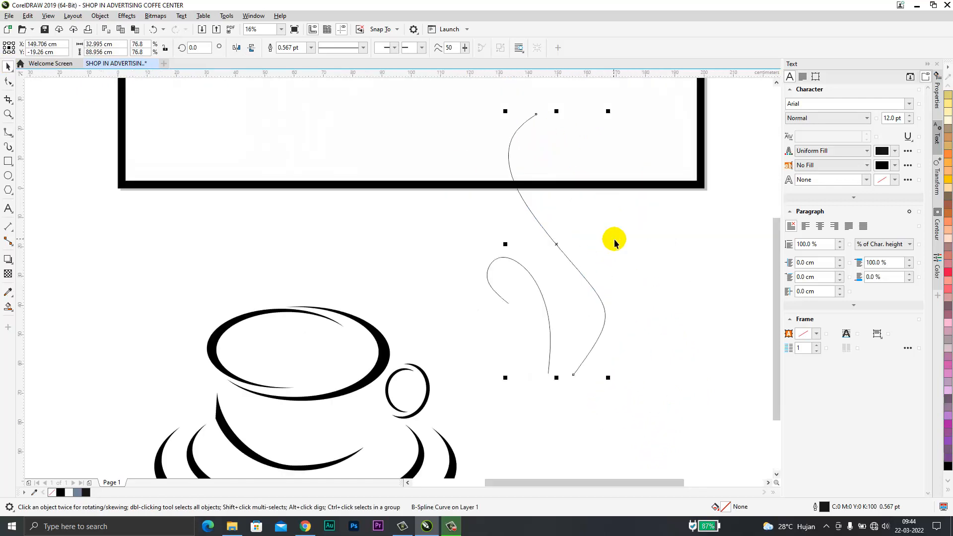
Draw a third B-spline steam curve about 30.7 × 80 cm with a hooked top, running alongside the long curve.
click(7, 132)
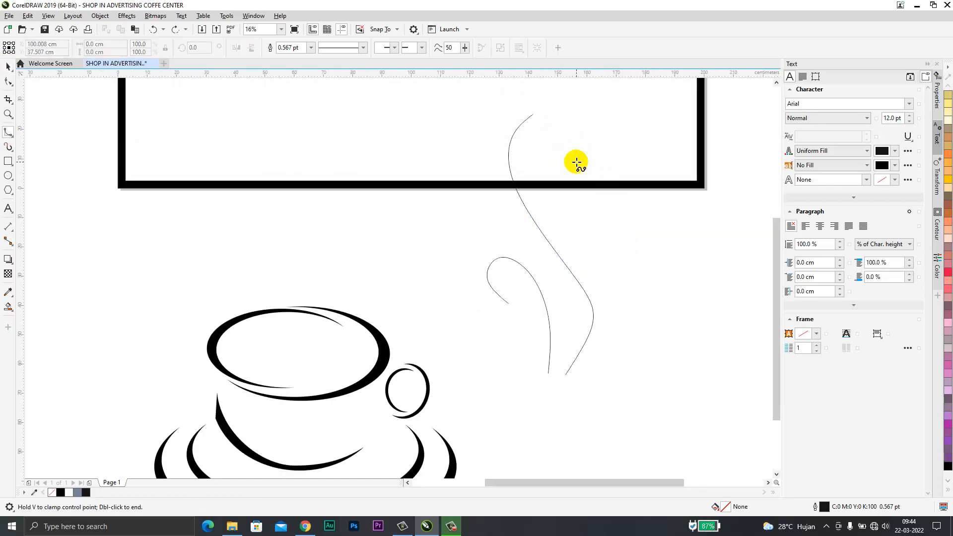
click(576, 161)
click(580, 137)
click(552, 125)
click(532, 133)
click(539, 164)
click(561, 206)
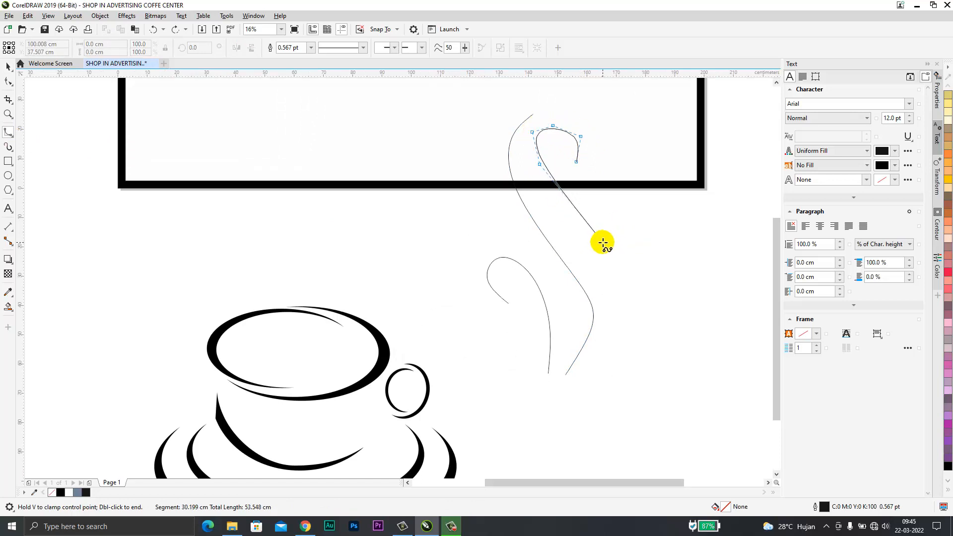
click(617, 257)
click(632, 302)
click(611, 346)
double_click(599, 362)
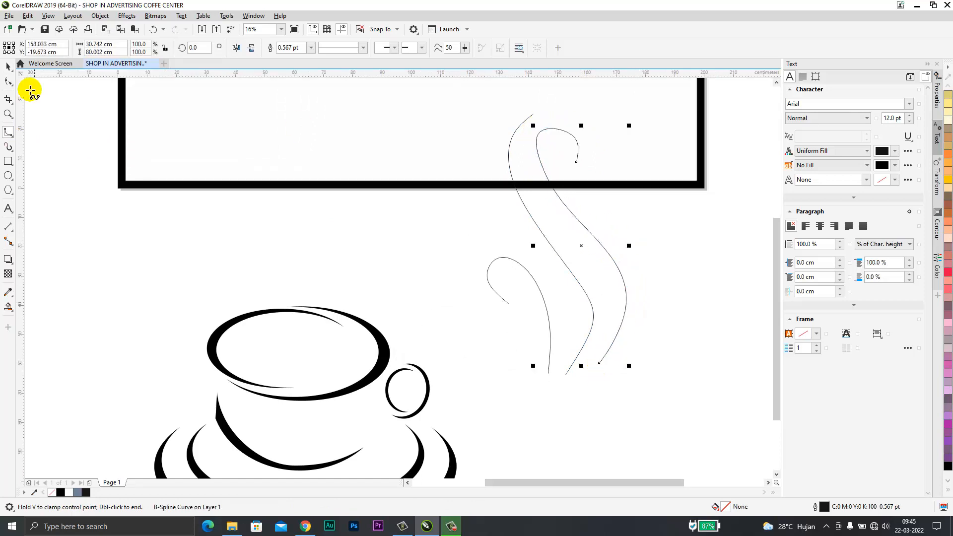
Reshape the hooked top of the third steam curve by moving its upper control point.
click(8, 82)
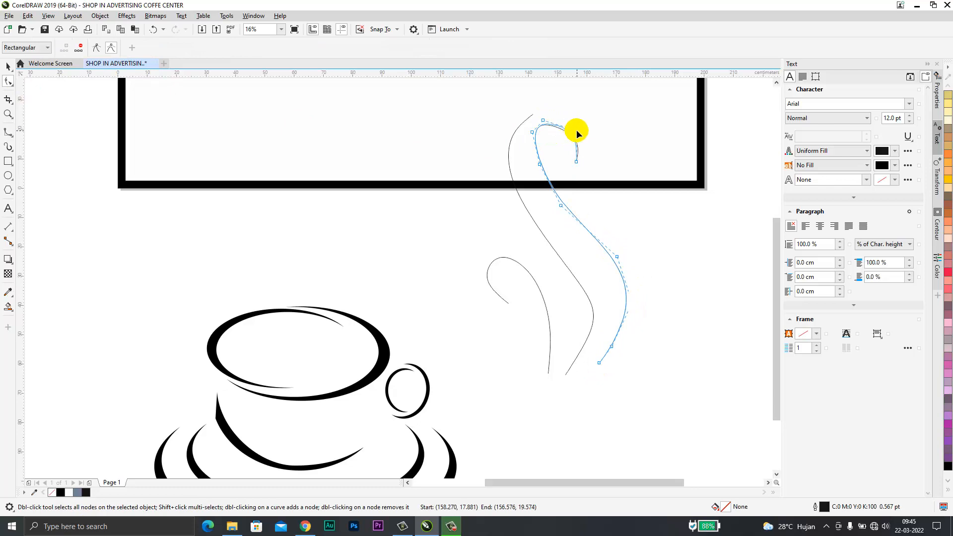
key(space)
click(682, 255)
scroll(668, 281, down, 1)
double_click(609, 302)
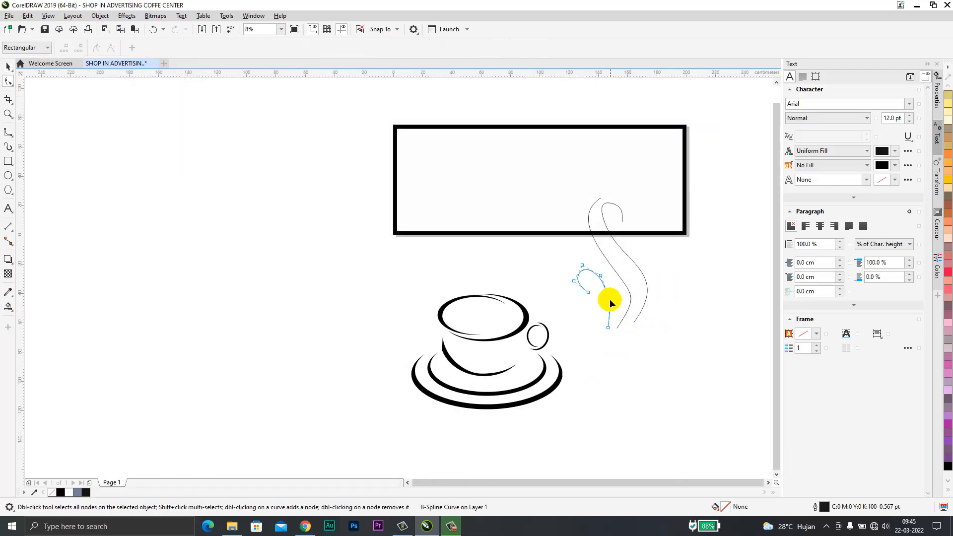
scroll(650, 317, up, 1)
click(35, 64)
click(116, 63)
click(8, 67)
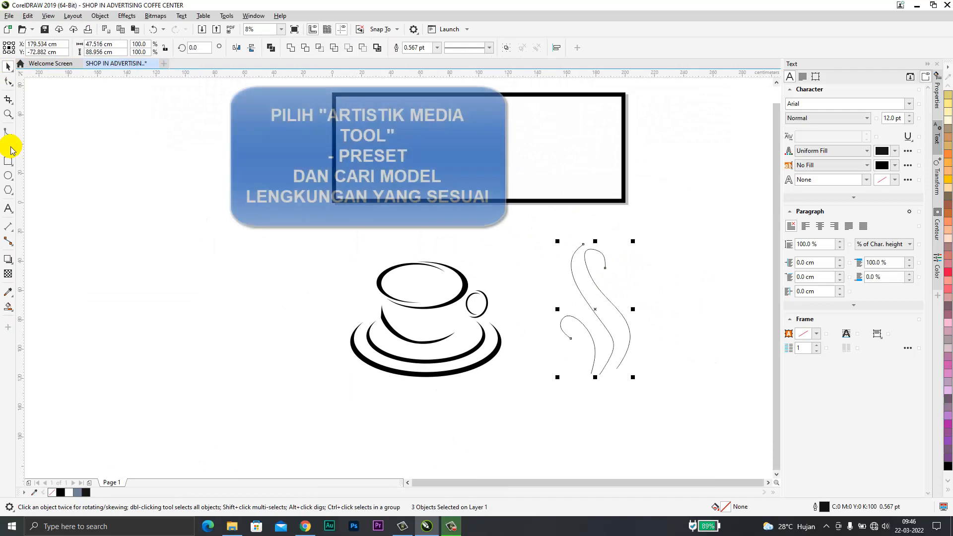
Apply a tapered Artistic Media preset stroke to the three steam curves.
click(9, 147)
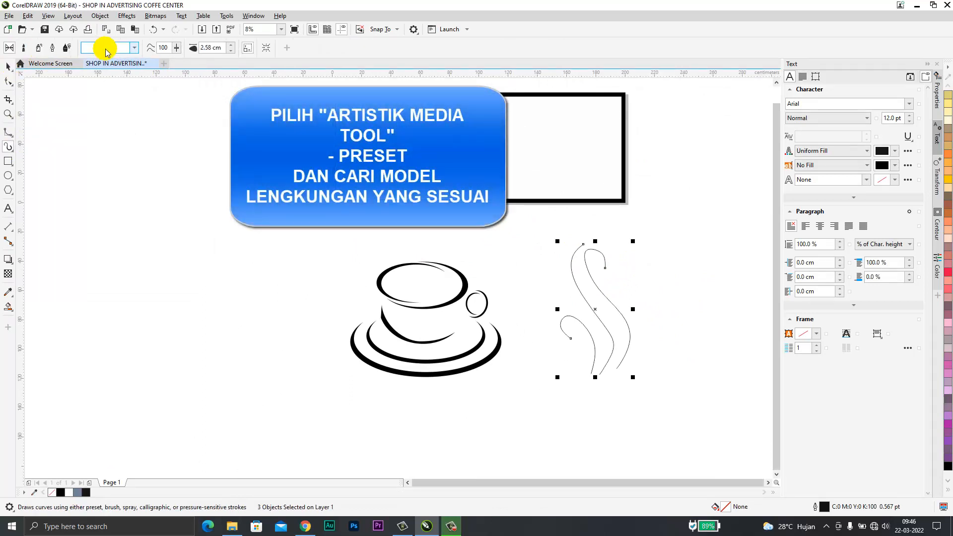
click(137, 49)
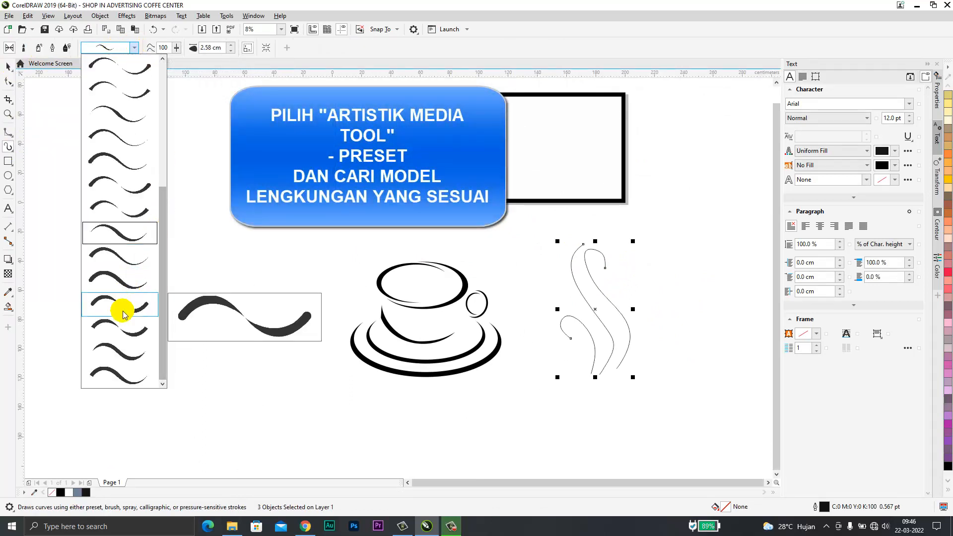
click(117, 348)
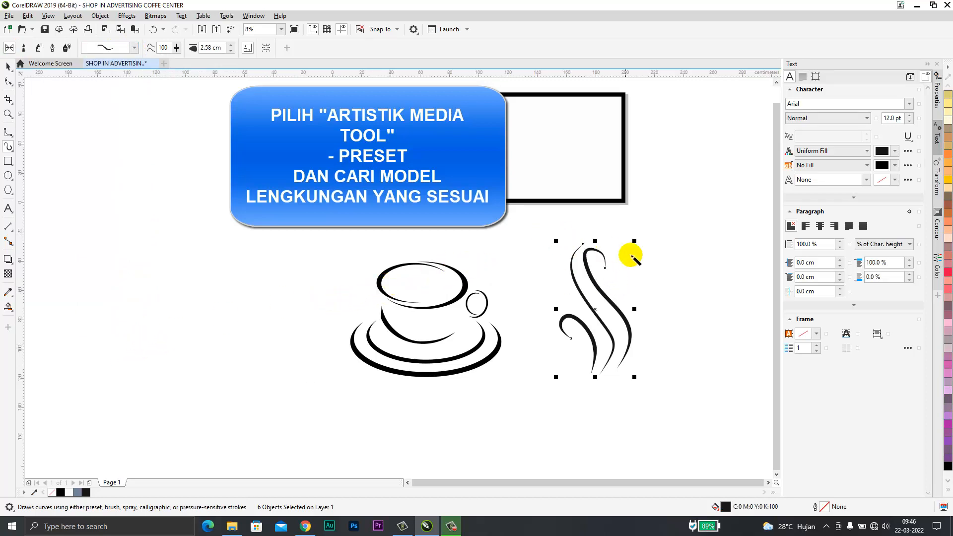
Move the three steam strokes together so they rise centred above the coffee cup.
click(8, 66)
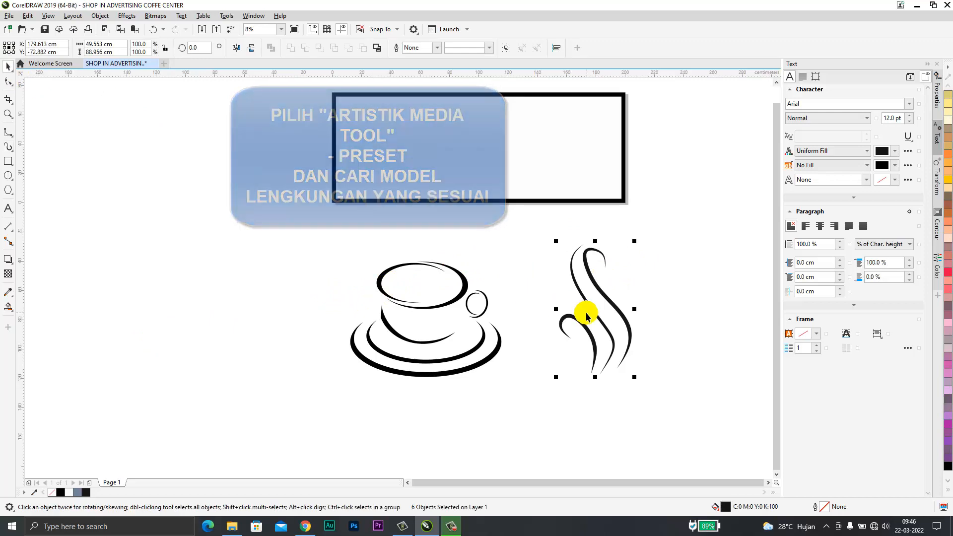
drag(595, 309, 416, 189)
click(479, 223)
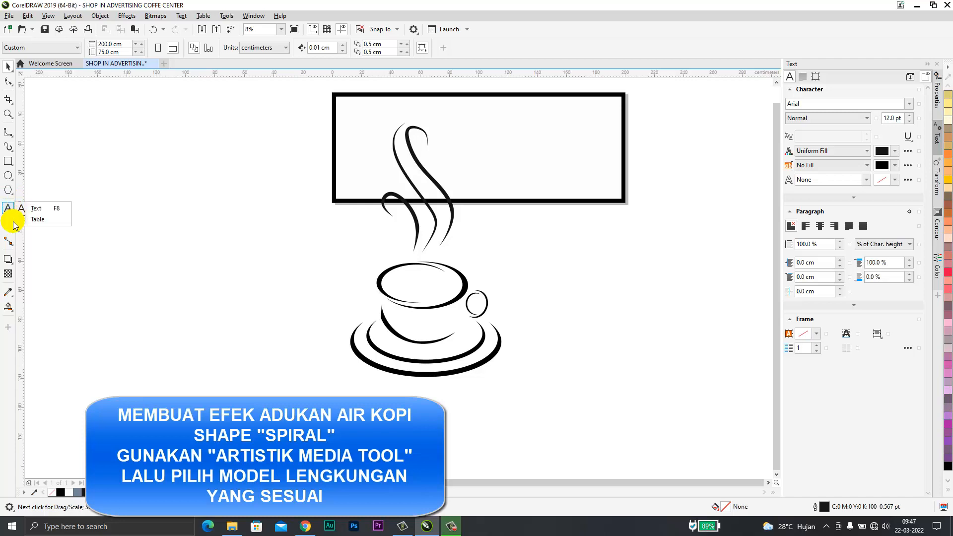
Draw a four-revolution spiral about 37.3 × 16.9 cm and centre it inside the coffee cup's rim.
mouse_move(9, 191)
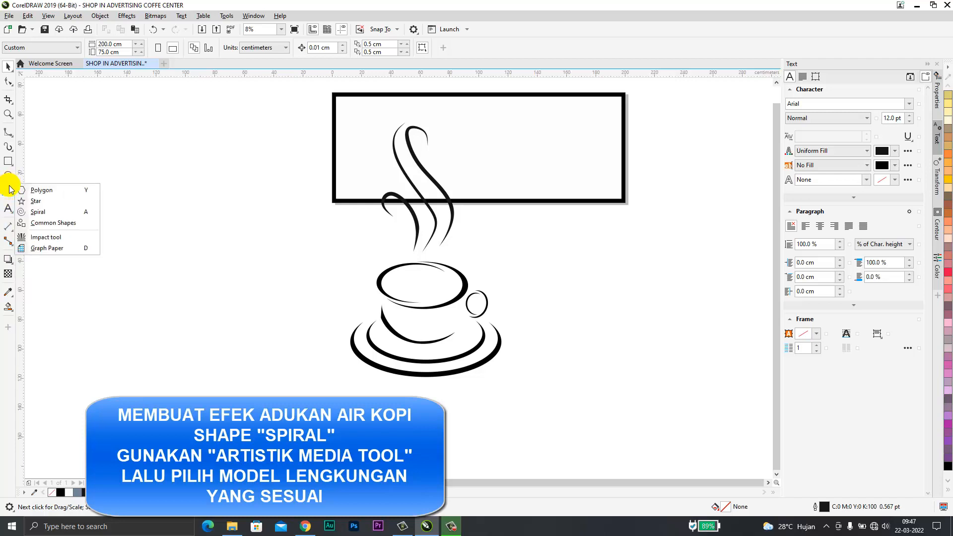
click(52, 210)
drag(400, 271, 456, 297)
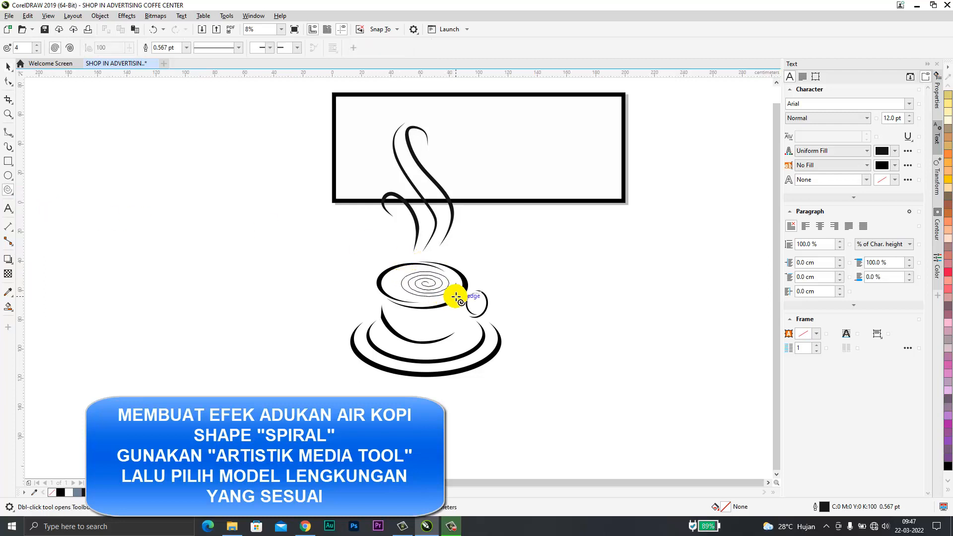
scroll(455, 291, up, 2)
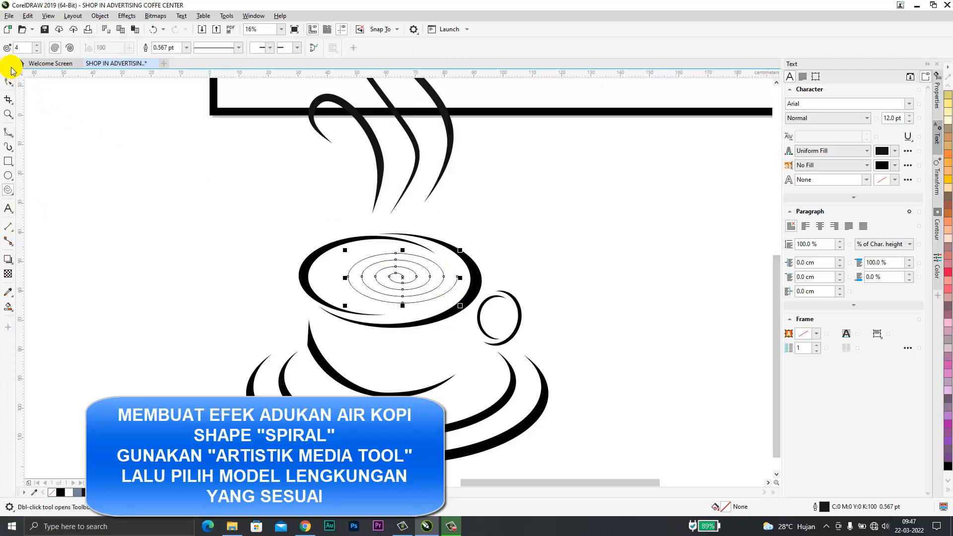
click(8, 67)
drag(404, 279, 394, 278)
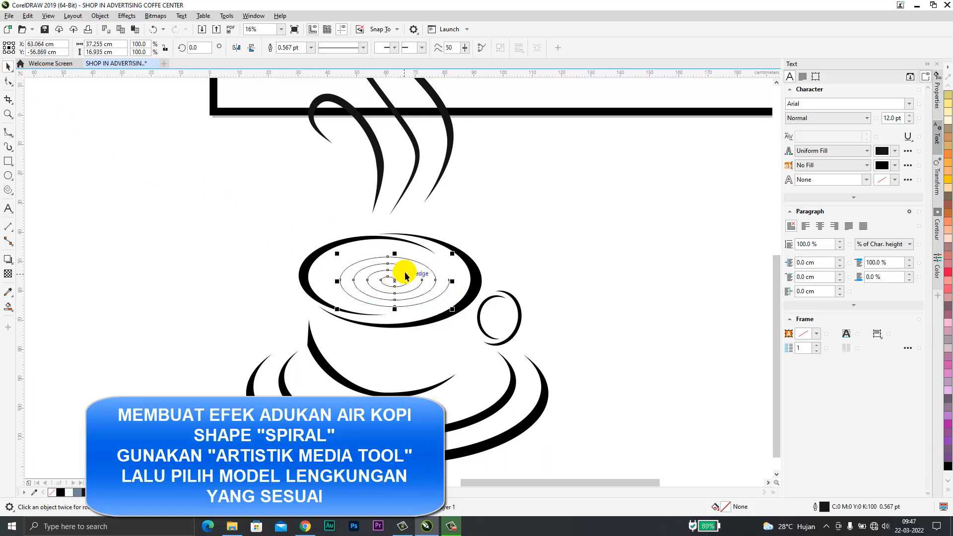
scroll(390, 283, up, 2)
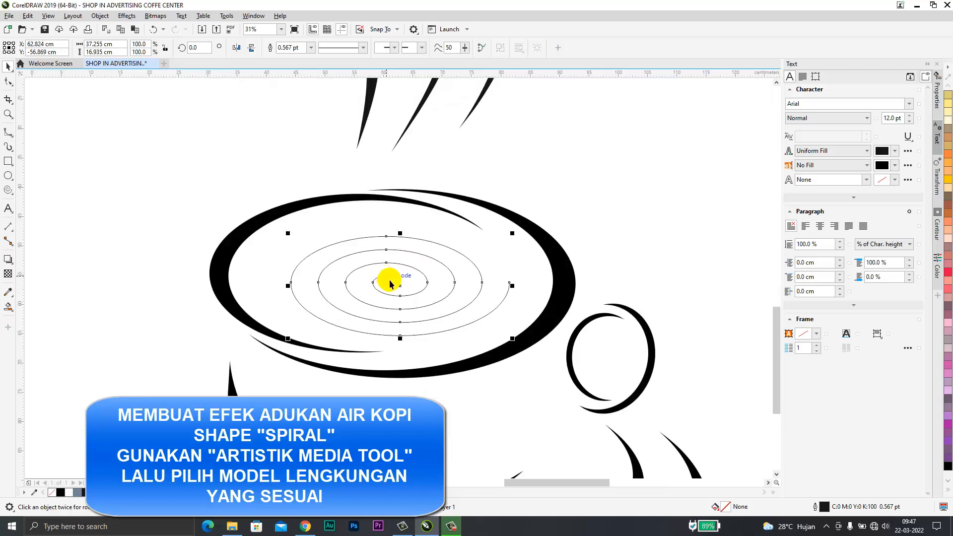
drag(402, 284, 396, 276)
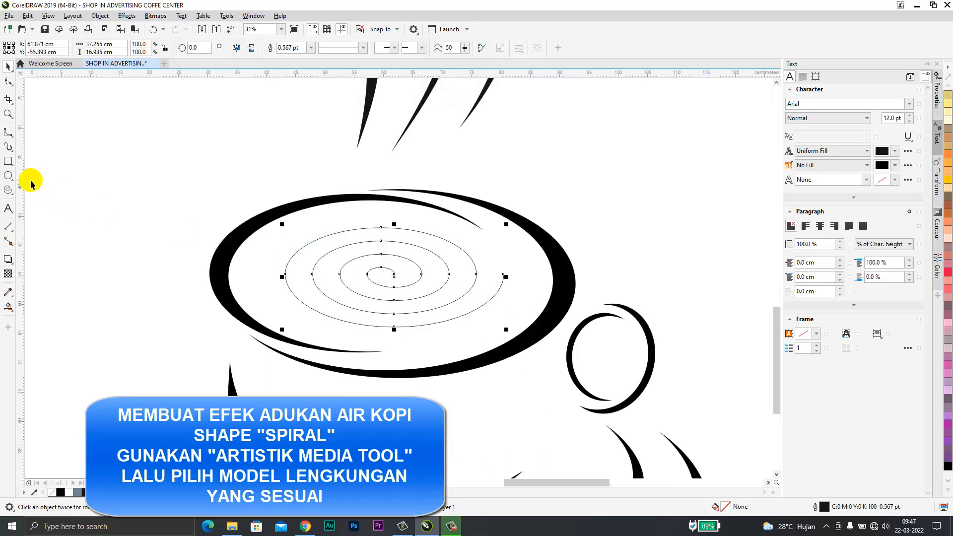
Apply a tapered Artistic Media preset stroke to the spiral and set its stroke width to 1.5 cm.
click(9, 148)
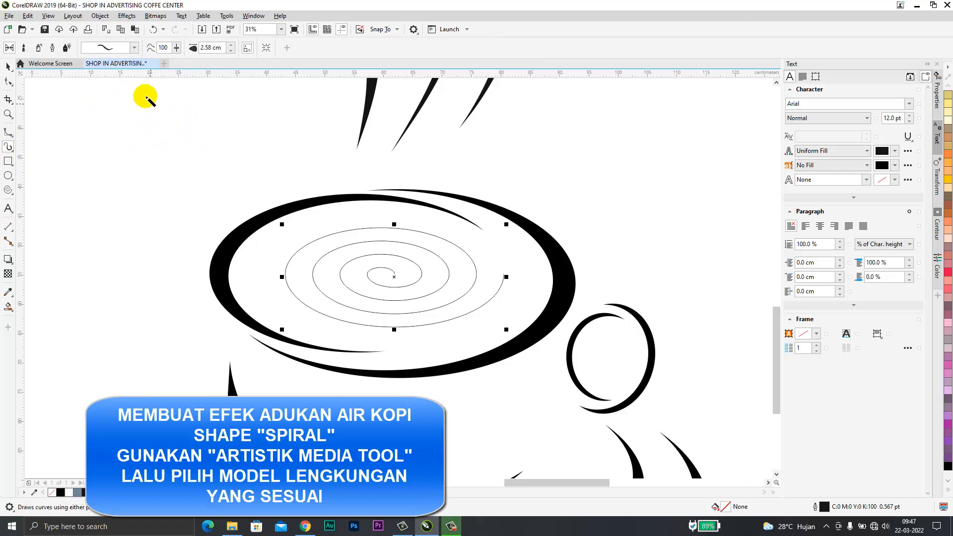
click(232, 46)
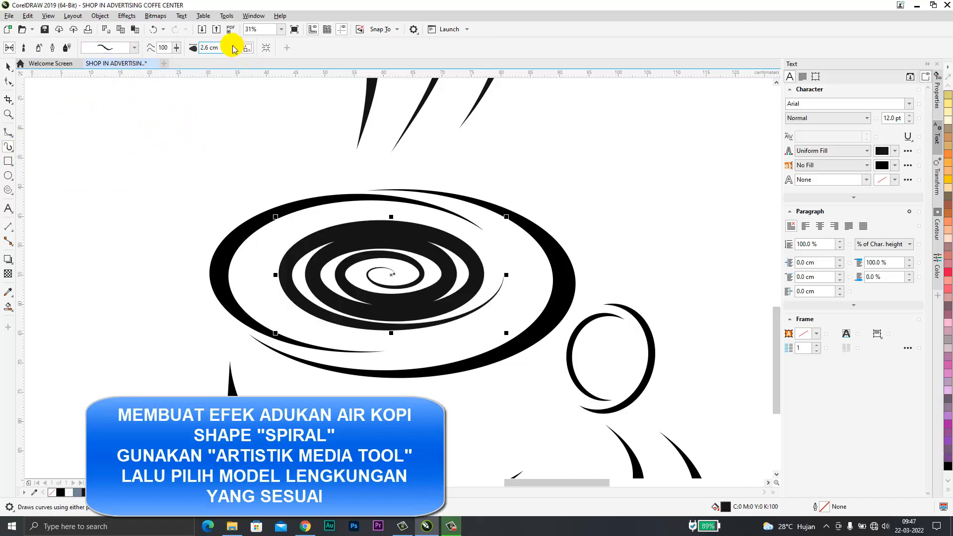
click(221, 47)
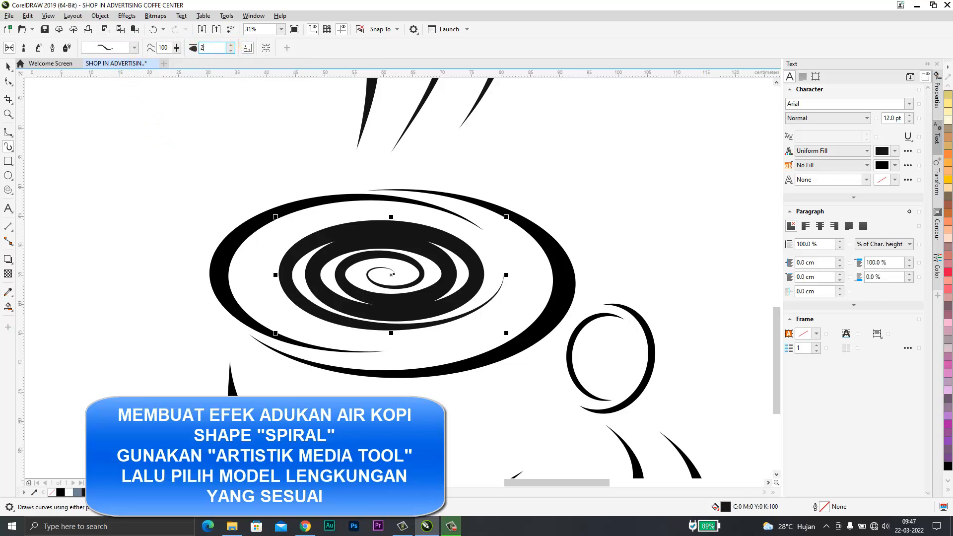
key(Return)
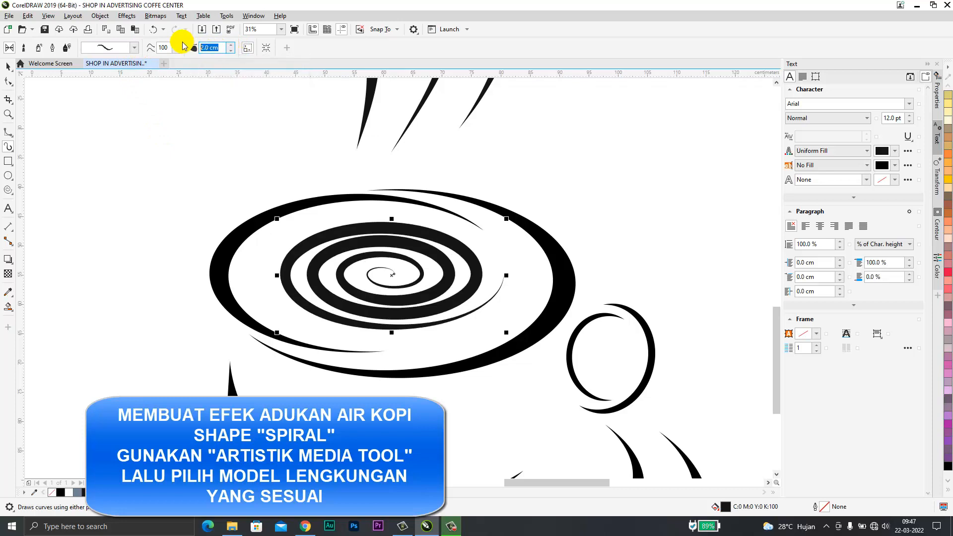
click(182, 45)
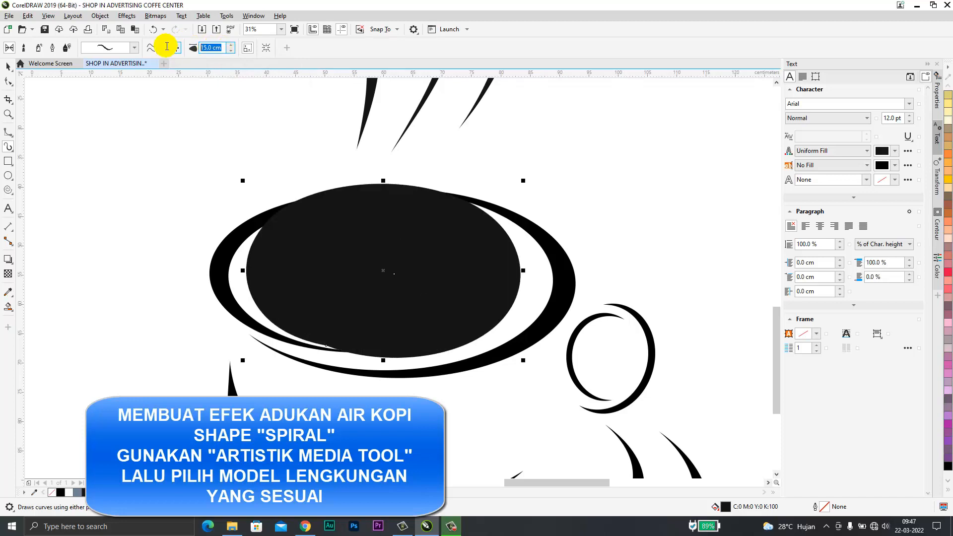
text(1.5)
key(Return)
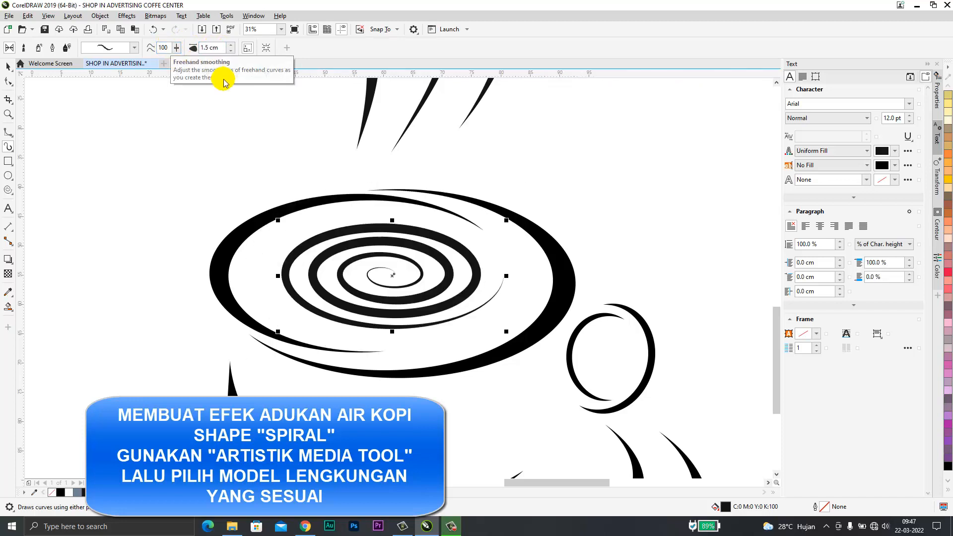
Enlarge the spiral stroke slightly about its centre and fill it with C100 M100 Y100 K100 black.
click(9, 67)
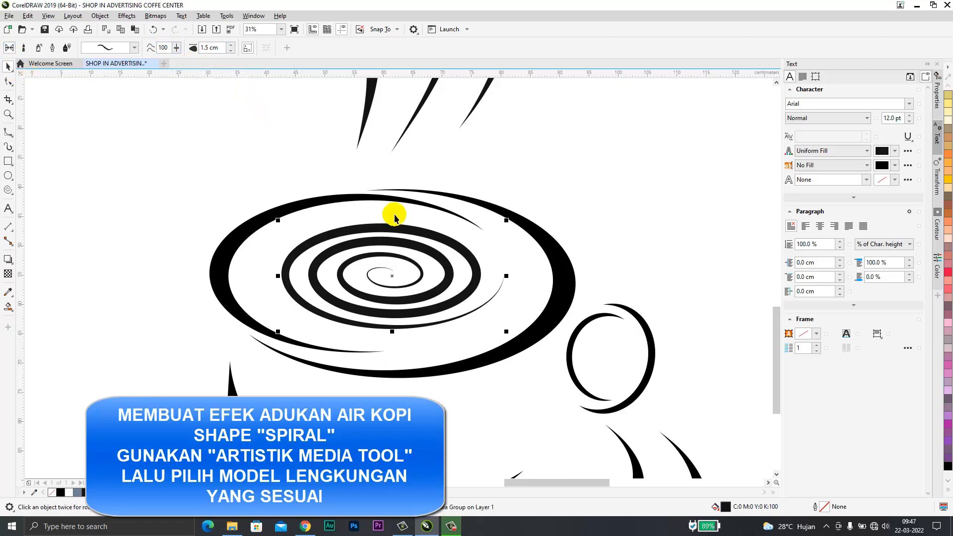
drag(506, 330, 519, 337)
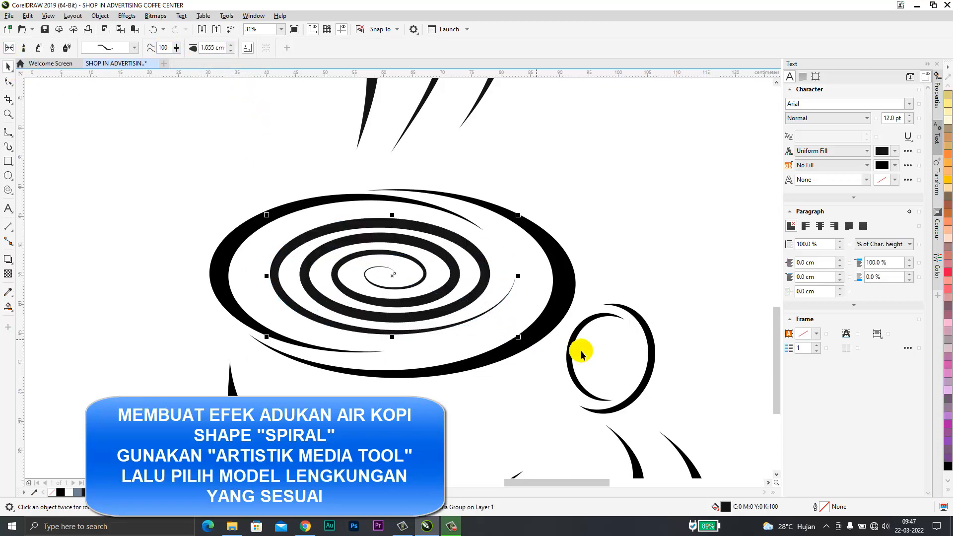
scroll(665, 283, down, 2)
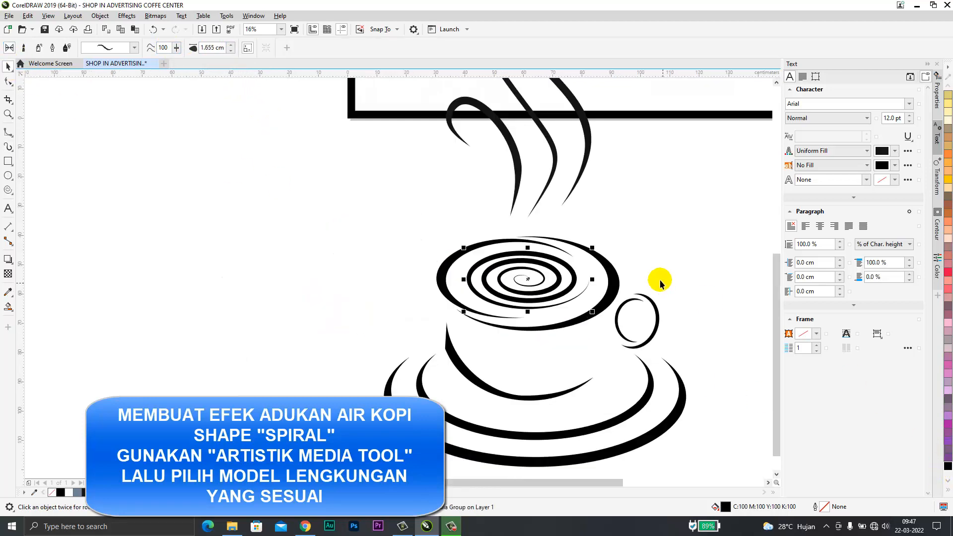
Fill the steam strokes with C100 M100 Y100 K100 black and move them down closer to the cup.
click(519, 169)
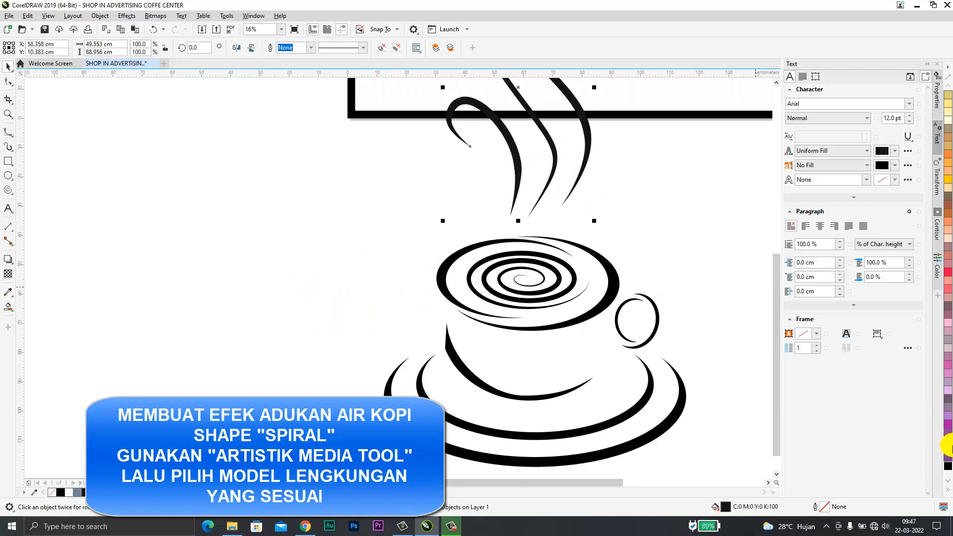
scroll(662, 261, down, 2)
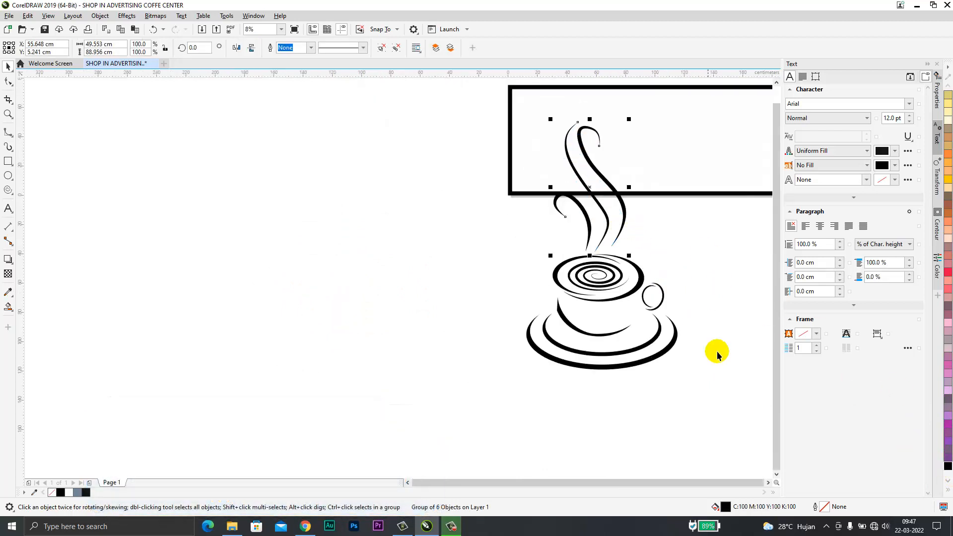
scroll(719, 350, right, 2)
Group the coffee cup artwork, scale it down and place it inside the left end of the banner.
key(ctrl+a)
key(ctrl+g)
drag(605, 119, 516, 263)
drag(499, 298, 498, 177)
scroll(506, 103, up, 2)
drag(447, 260, 442, 246)
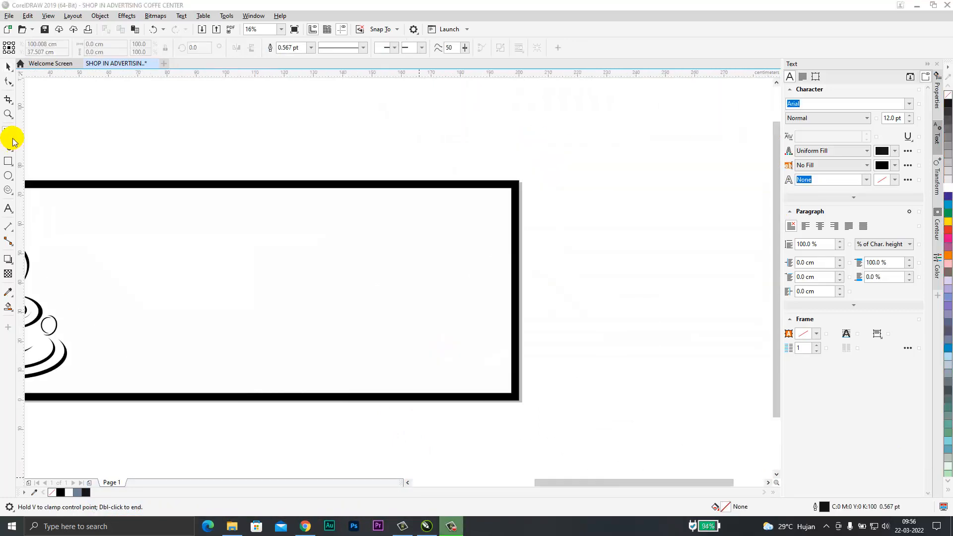
Draw a B-spline curve about 107.7 × 50.9 cm beside the banner, forming the second cup's hooked tail, body and looping rim.
click(10, 135)
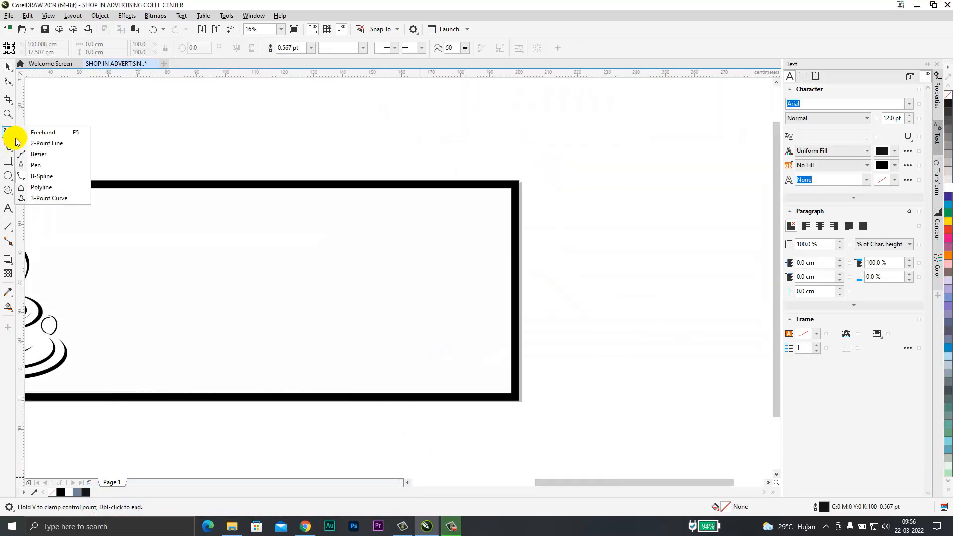
click(58, 177)
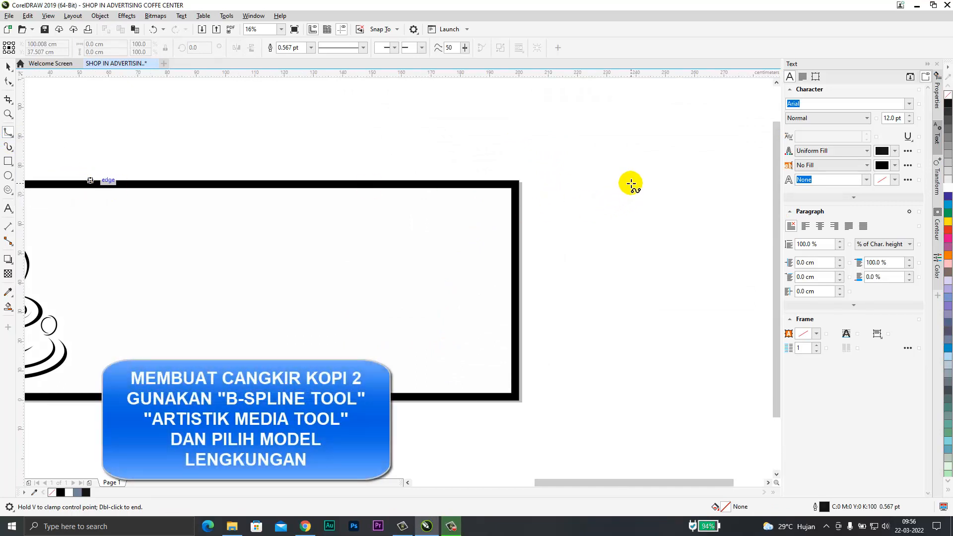
click(768, 482)
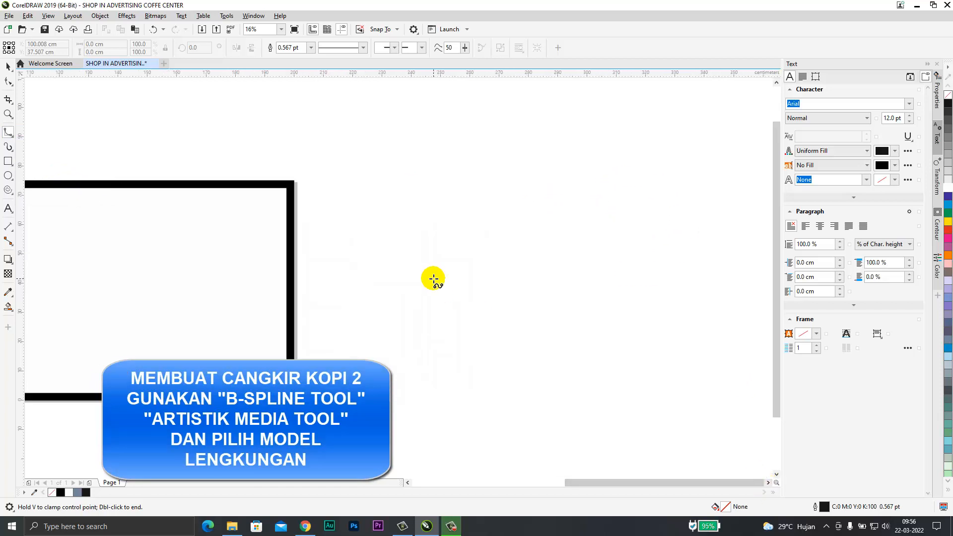
click(434, 278)
click(407, 226)
click(441, 210)
click(480, 308)
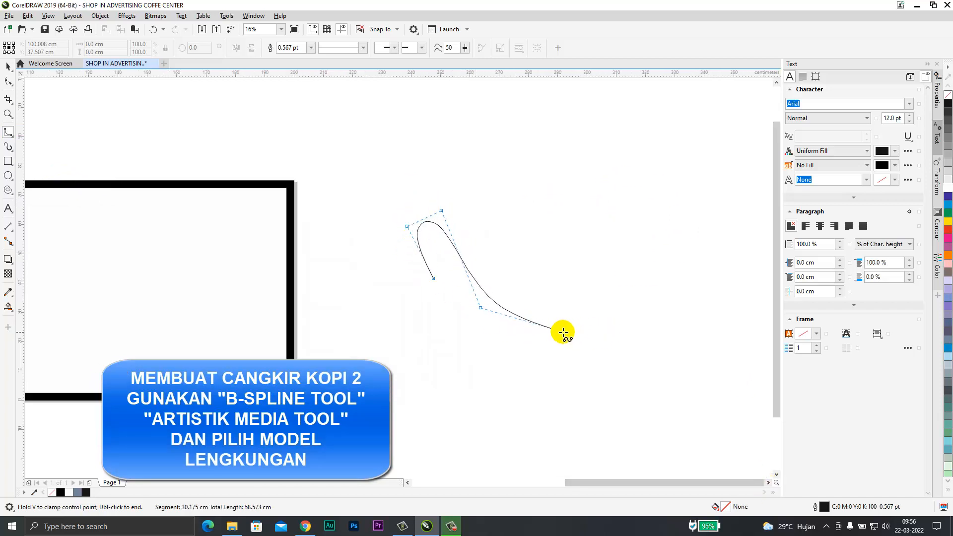
click(587, 332)
click(696, 318)
click(736, 272)
click(732, 200)
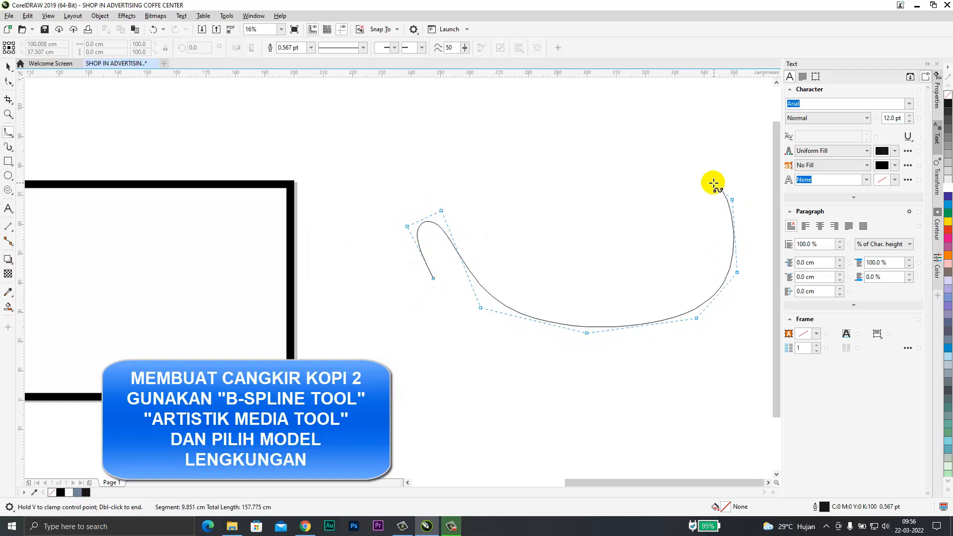
click(657, 176)
click(527, 176)
click(489, 202)
click(516, 270)
click(616, 293)
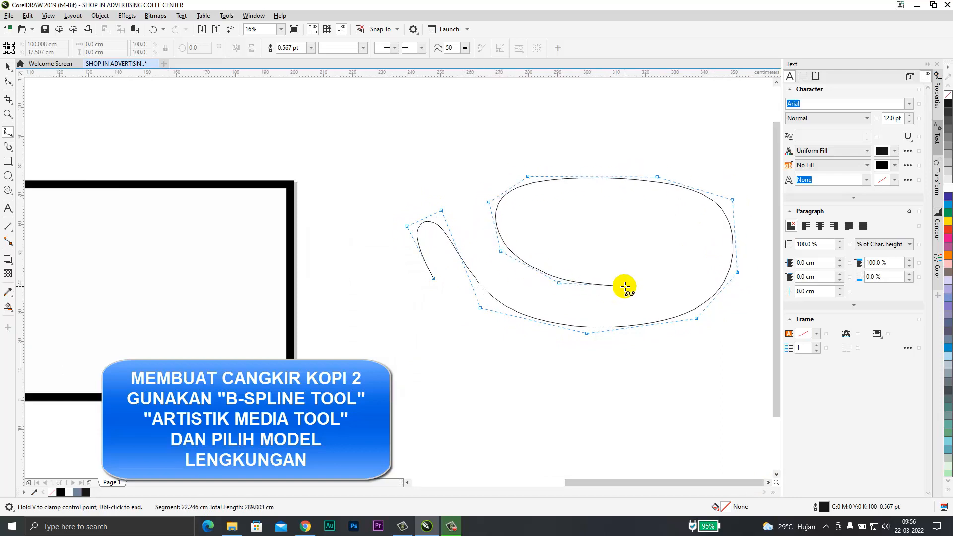
double_click(651, 273)
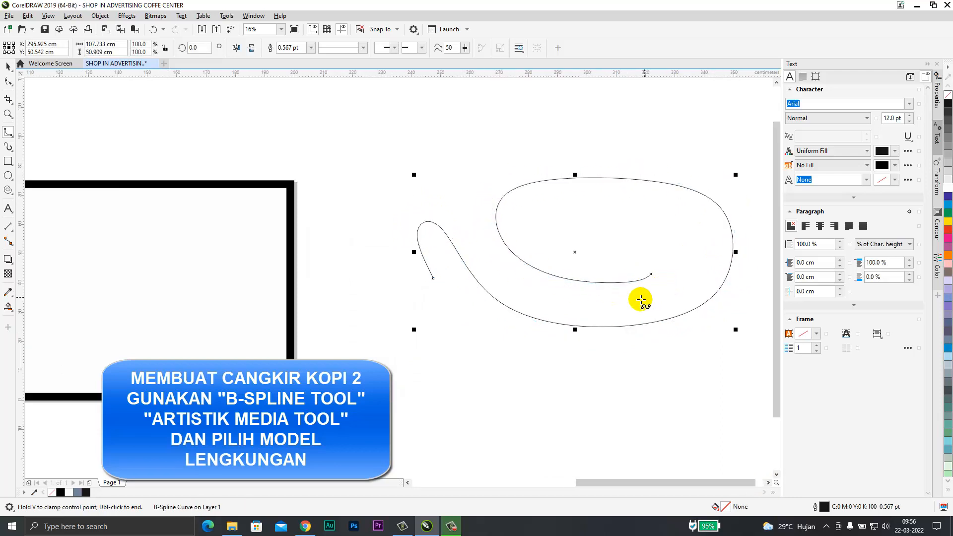
Draw a bowl-shaped B-spline curve about 95.3 × 24.4 cm beneath the second cup's body as its lower outline.
click(471, 303)
click(512, 363)
click(588, 378)
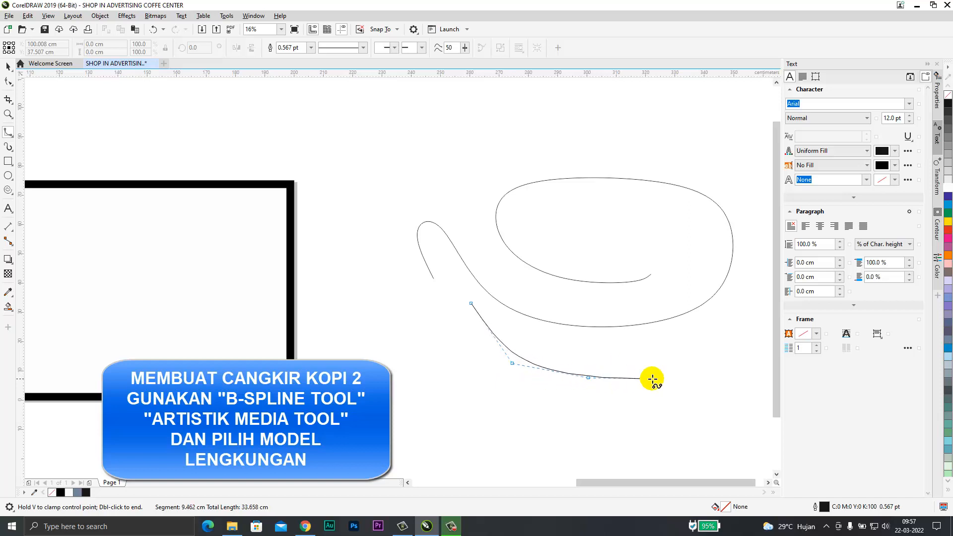
click(689, 371)
double_click(747, 309)
Move the bowl-shaped curve so it sits a little lower beneath the second cup's body curve.
key(space)
scroll(645, 359, down, 1)
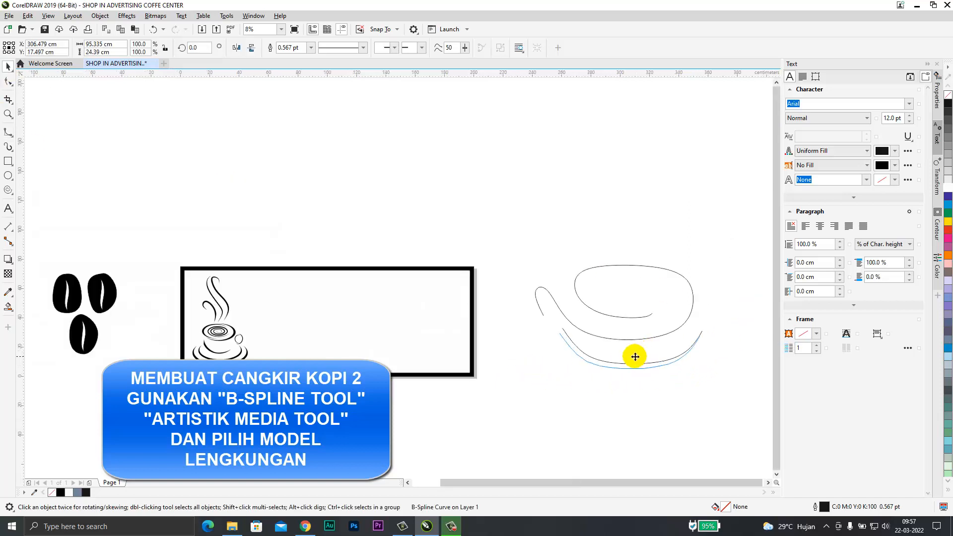
click(727, 347)
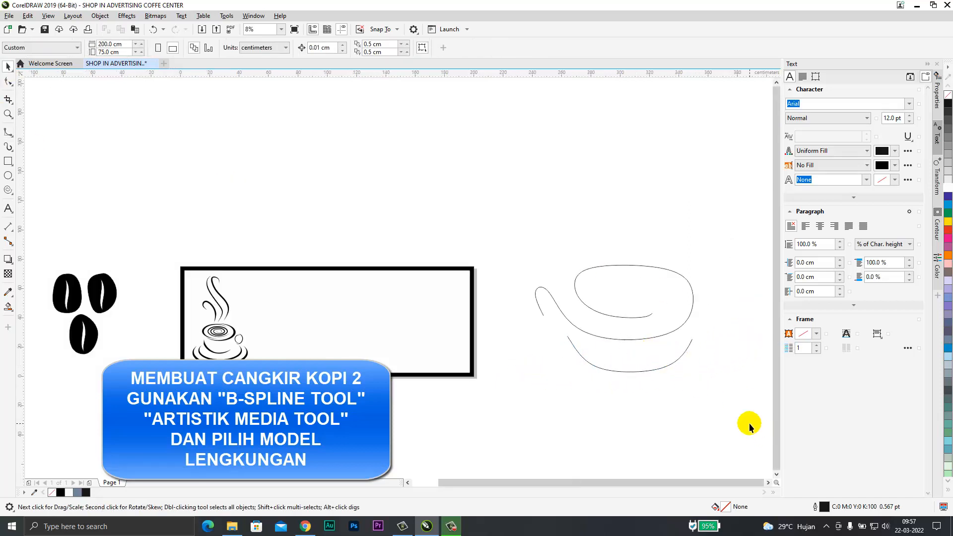
scroll(738, 367, up, 1)
click(550, 366)
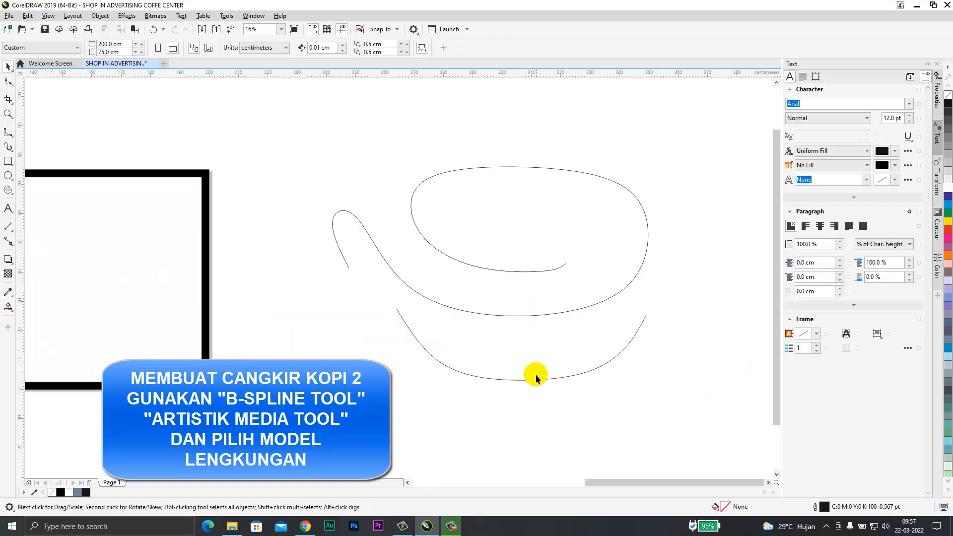
drag(536, 374, 537, 396)
Reshape the second cup's looping rim by moving its upper control point.
click(538, 311)
key(F10)
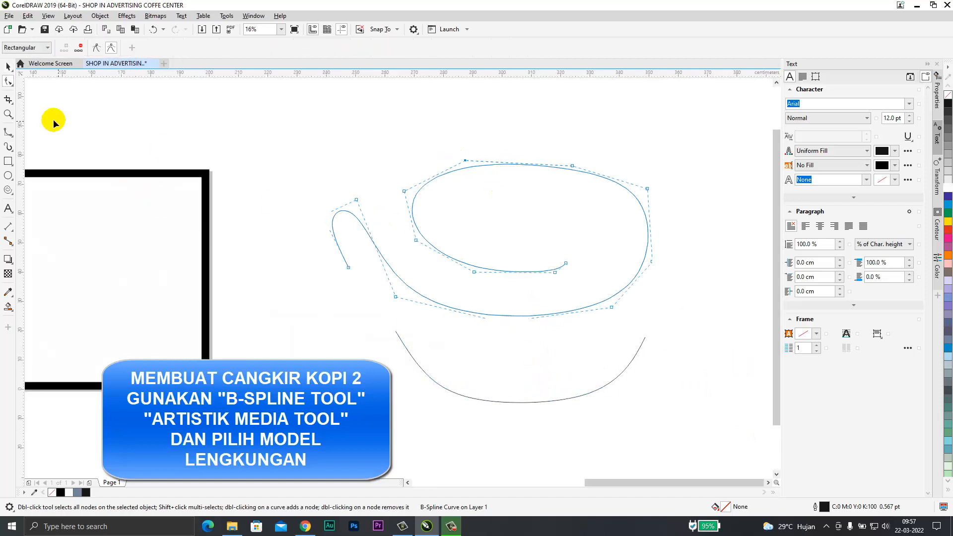
key(space)
Try to apply a tapered preset artistic media stroke to both of the second cup's curves together.
drag(253, 142, 701, 434)
click(12, 152)
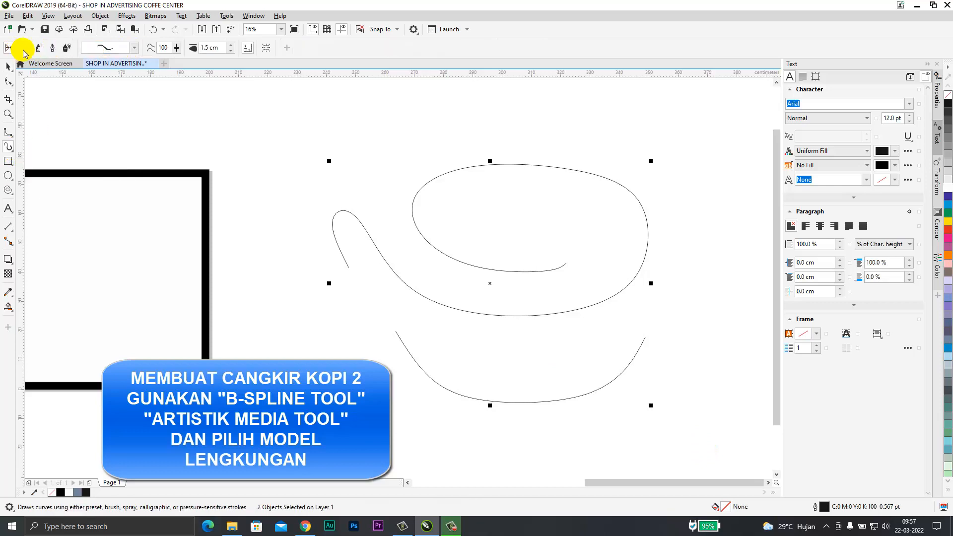
click(9, 48)
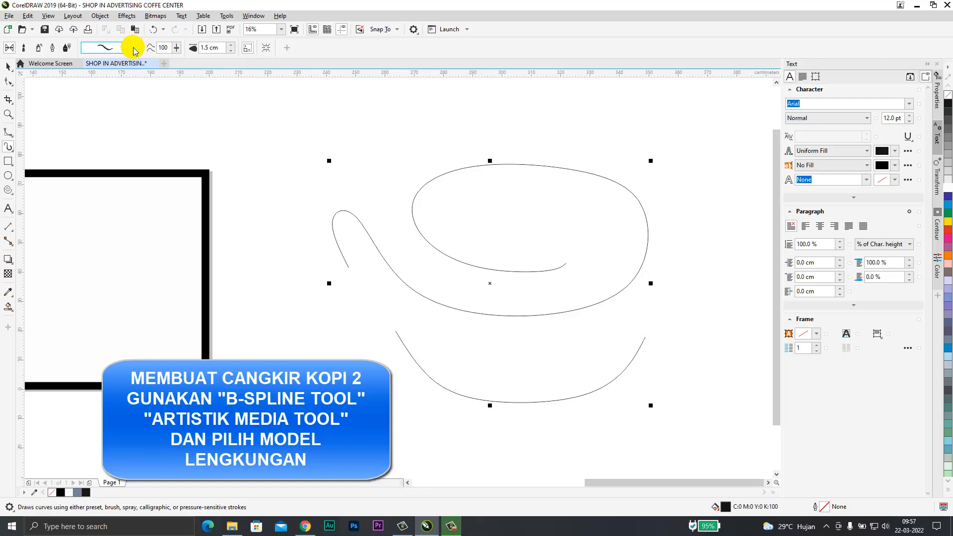
click(134, 47)
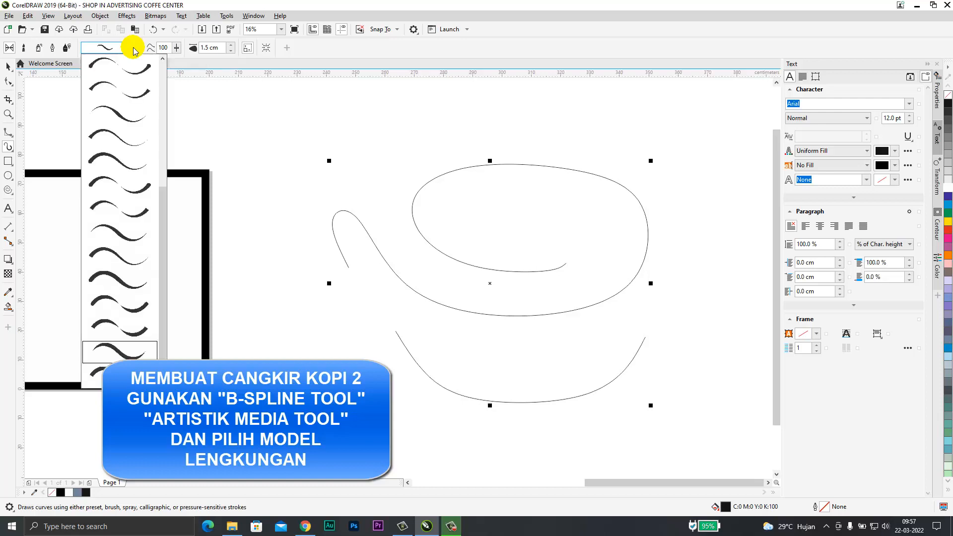
click(112, 349)
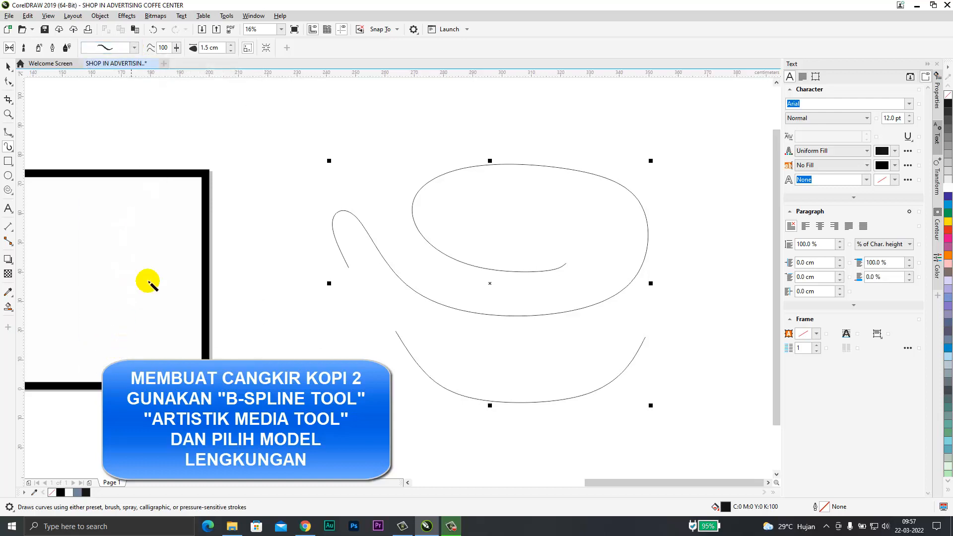
click(231, 46)
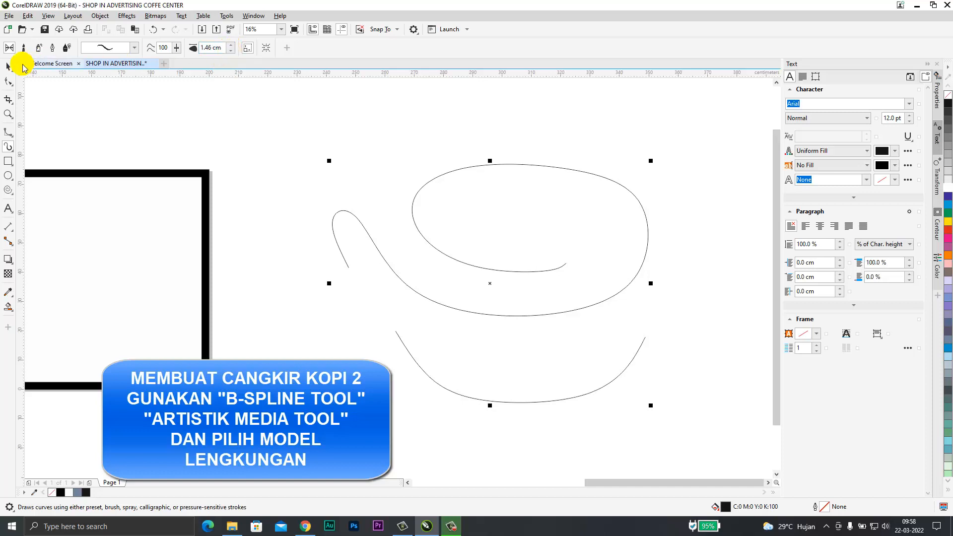
Apply the tapered preset artistic media stroke to the second cup's looping body curve with a 3 cm stroke width.
click(8, 66)
click(417, 229)
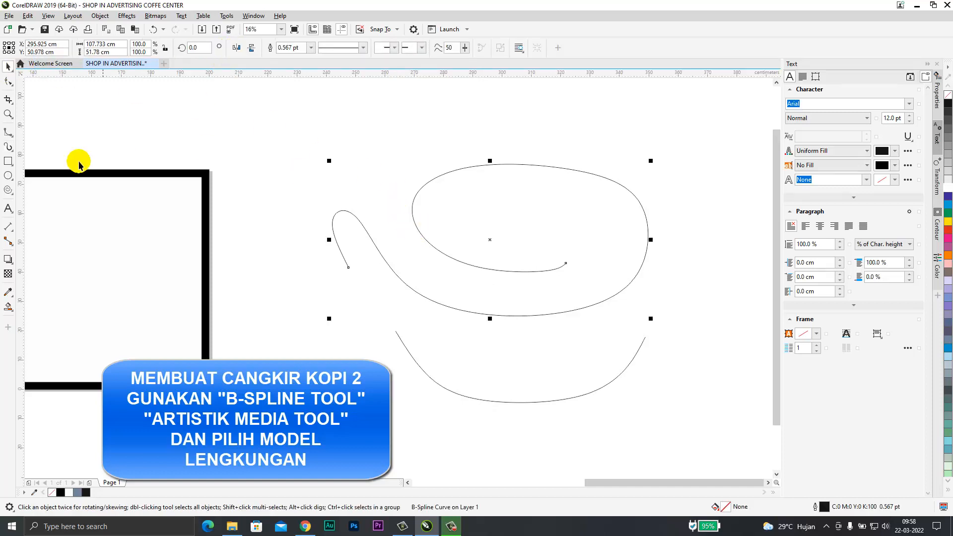
click(8, 146)
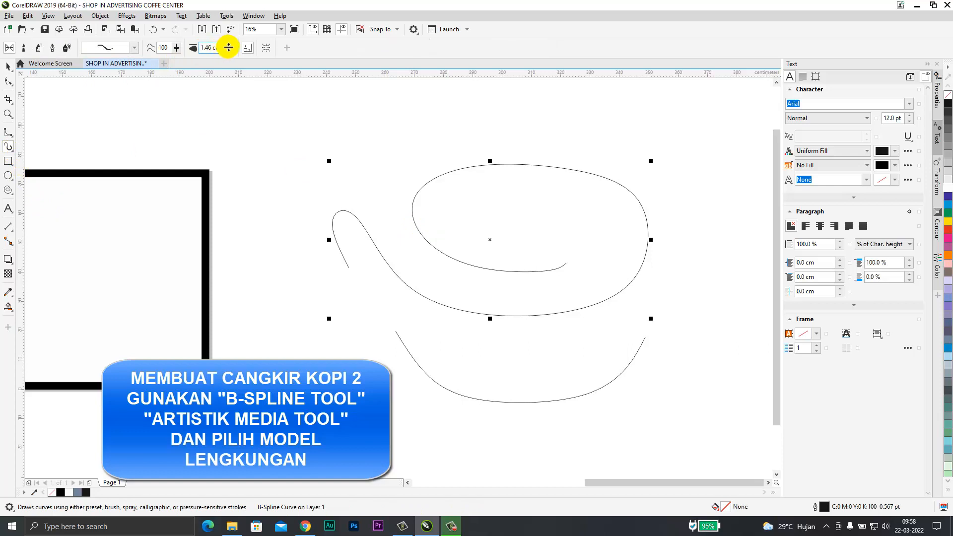
click(211, 48)
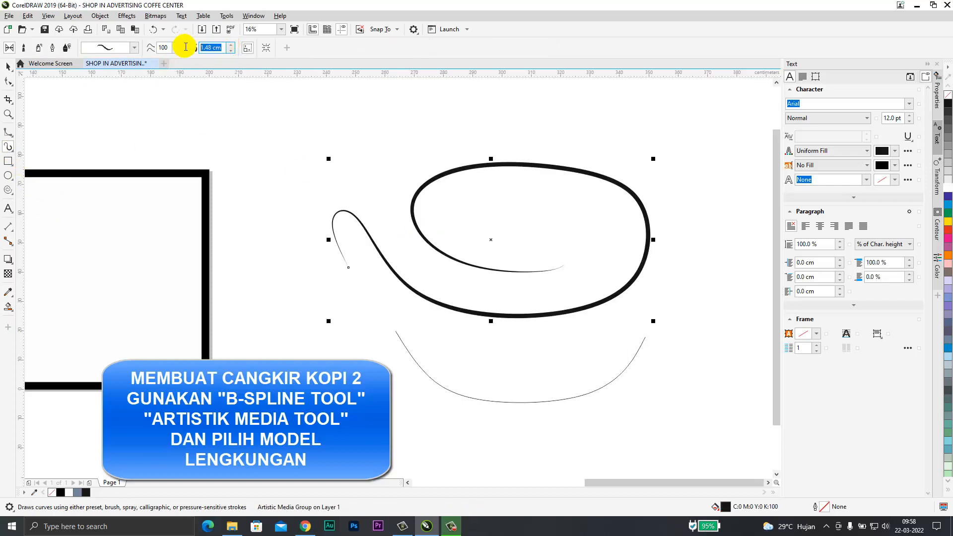
text(2)
key(Return)
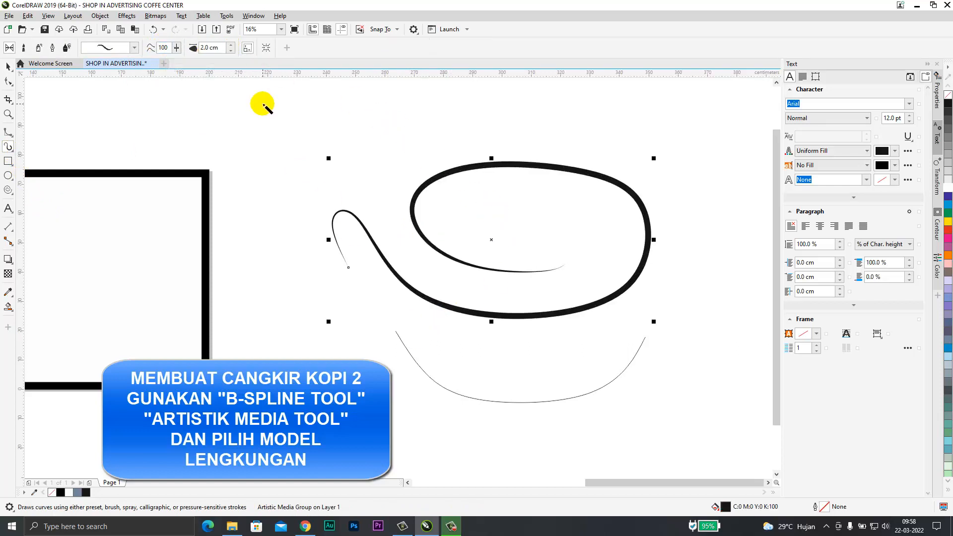
text(3)
key(Return)
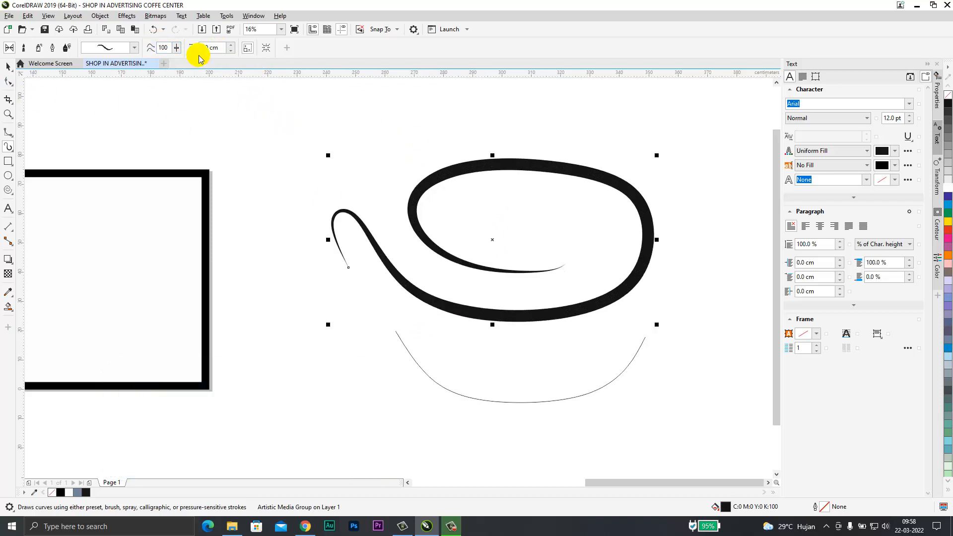
Apply the same tapered artistic media stroke to the bowl-shaped curve beneath the second cup's body.
click(400, 336)
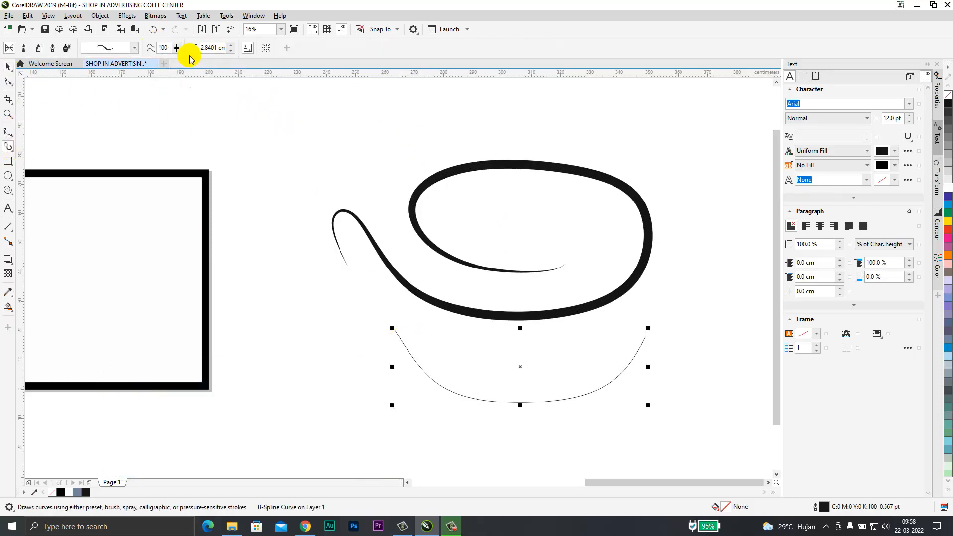
click(218, 48)
click(314, 223)
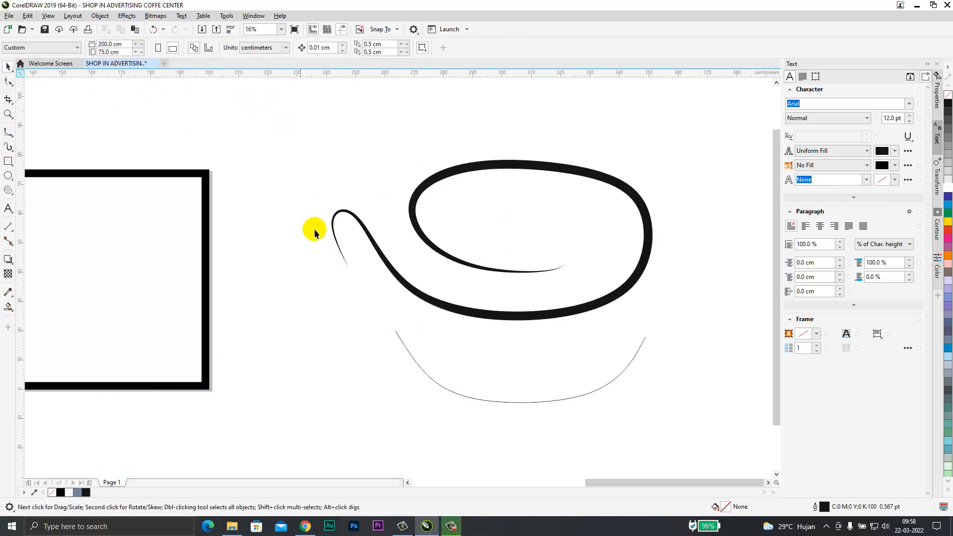
click(8, 146)
key(Return)
key(F3)
click(8, 66)
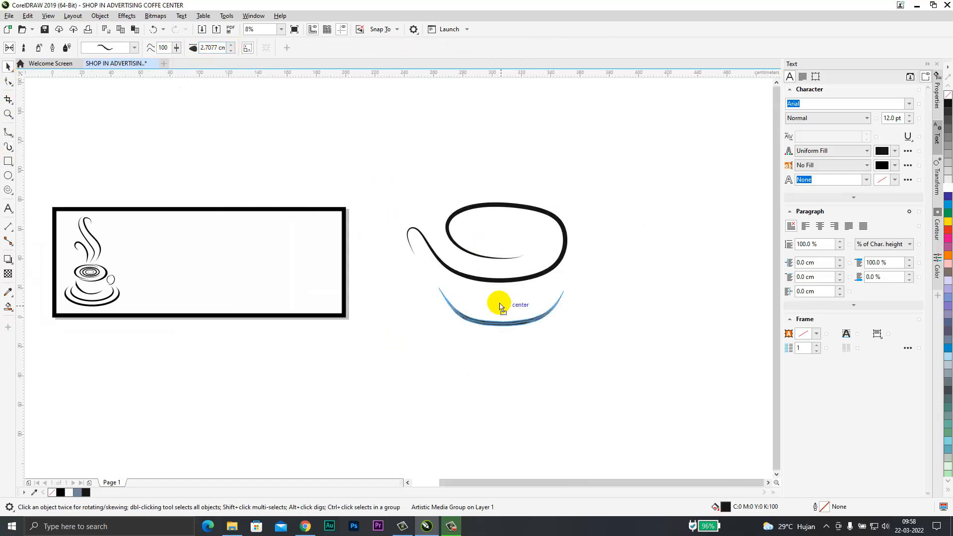
Shrink the second cup's looping body stroke slightly and align the bowl-shaped stroke beneath it.
drag(410, 200, 564, 297)
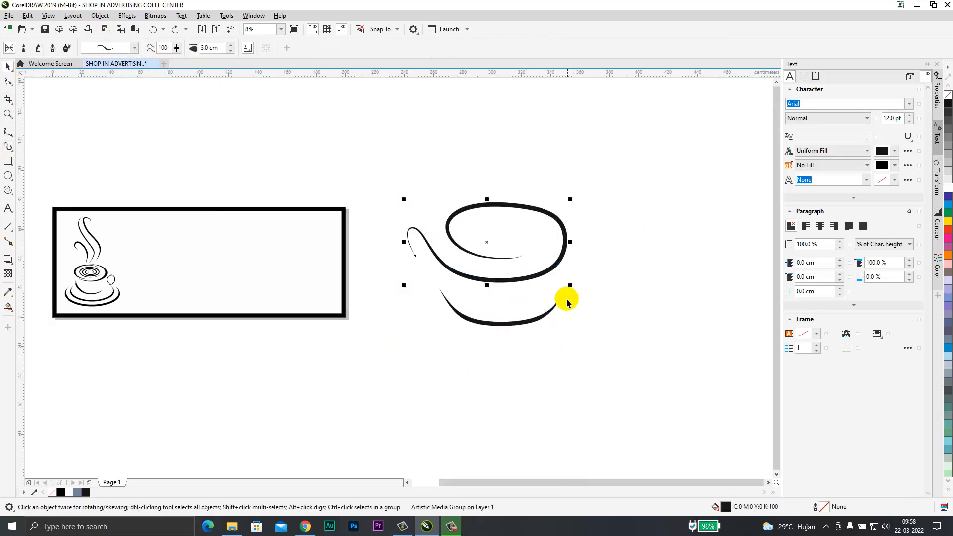
drag(403, 200, 416, 207)
click(460, 314)
click(597, 312)
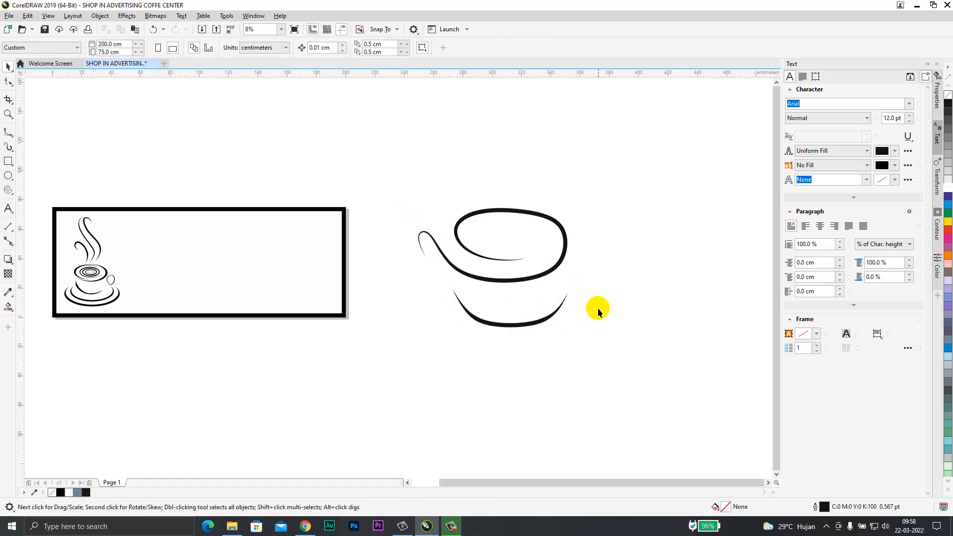
Draw a saucer-shaped B-spline curve about 91 cm wide beneath the cup, starting with a small spiral and ending in a rounded hook.
scroll(567, 317, up, 1)
click(8, 132)
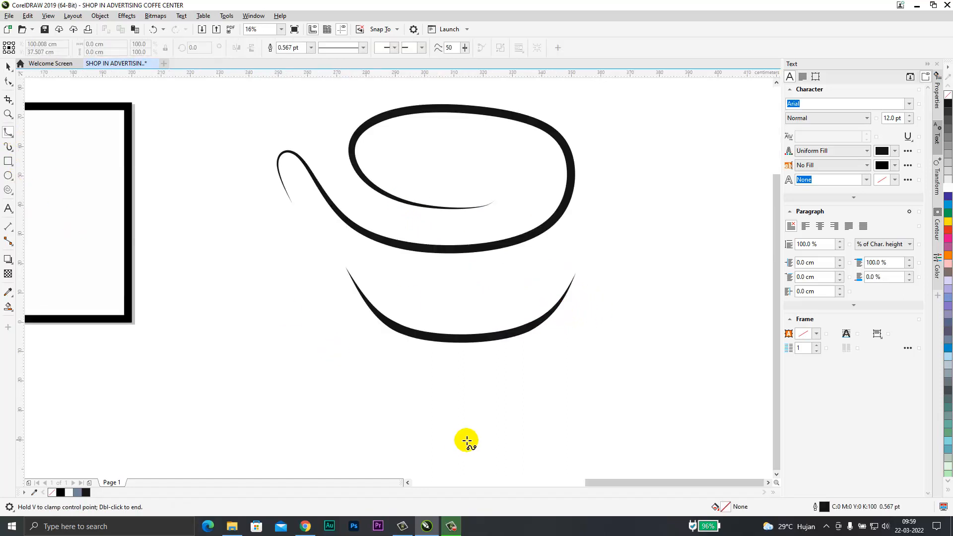
click(356, 376)
click(348, 371)
click(340, 383)
click(363, 390)
click(371, 369)
click(351, 357)
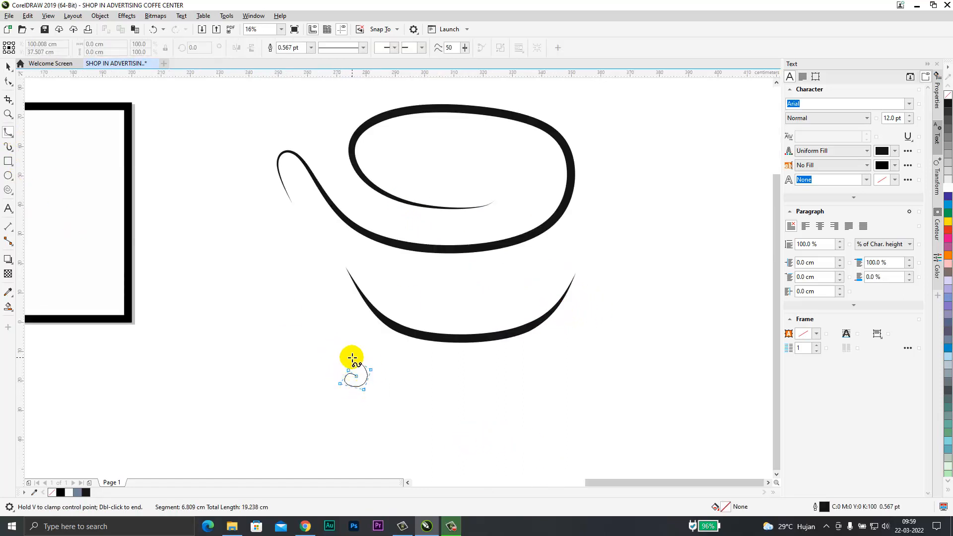
click(323, 358)
click(315, 377)
click(327, 437)
click(447, 449)
click(575, 422)
click(591, 392)
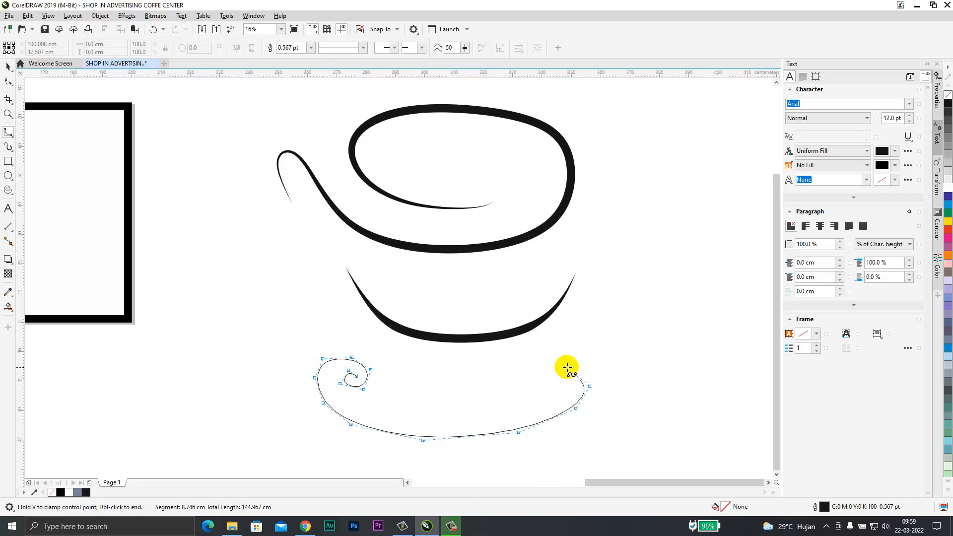
double_click(539, 366)
Draw a short, slightly bowed B-spline curve about 25.4 × 1.8 cm beneath the middle of the saucer curve.
click(418, 458)
double_click(495, 459)
click(8, 66)
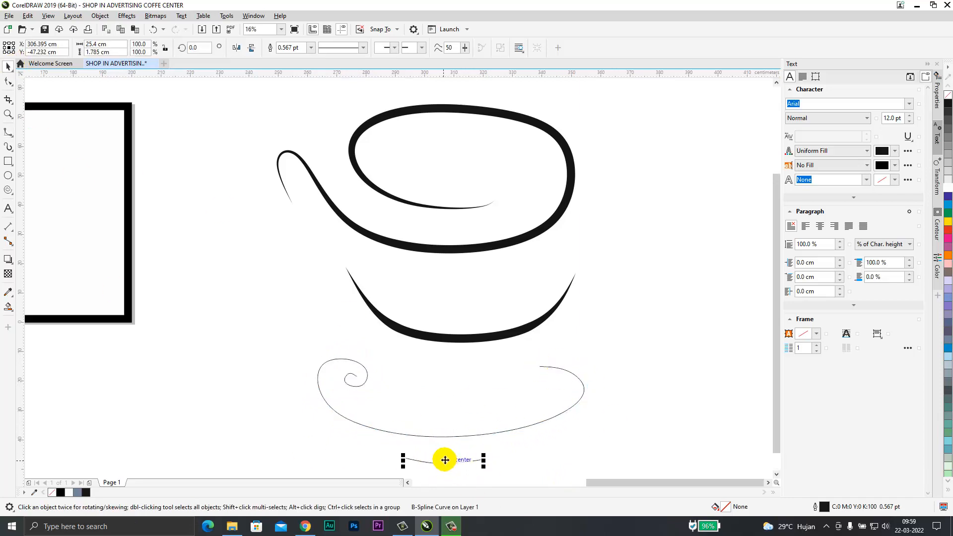
Apply a preset artistic media stroke with a thick start and thin end to the saucer curve and the short curve.
shift+click(461, 436)
click(11, 148)
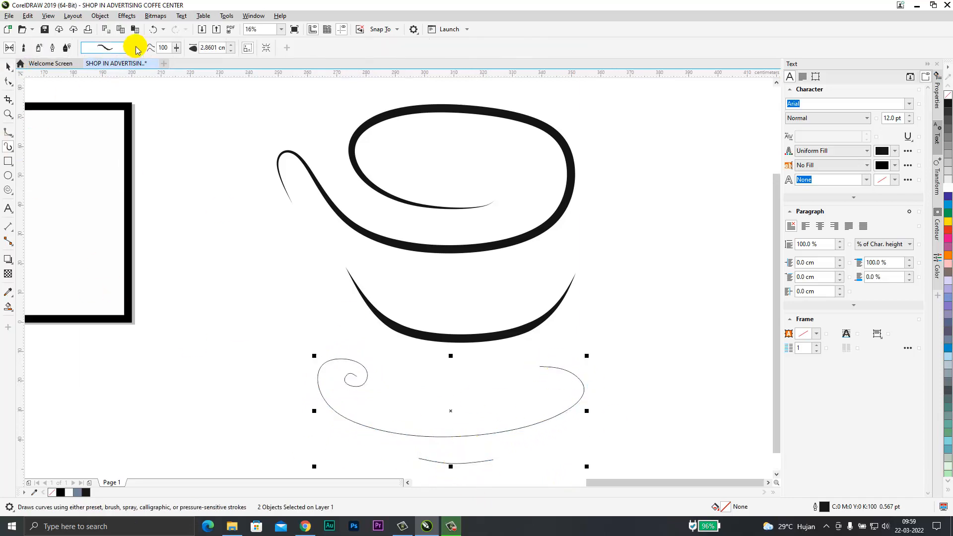
click(133, 47)
click(96, 153)
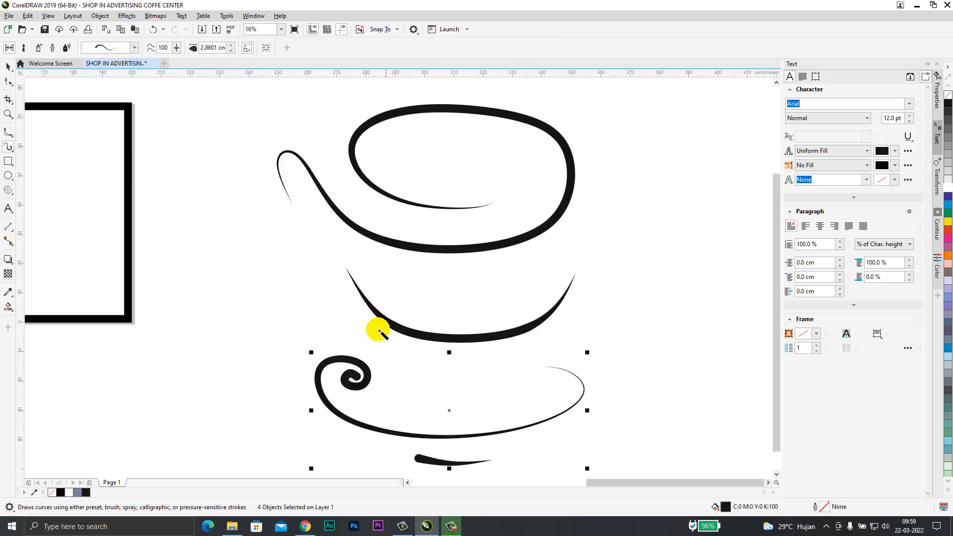
scroll(461, 331, down, 2)
click(8, 66)
click(501, 361)
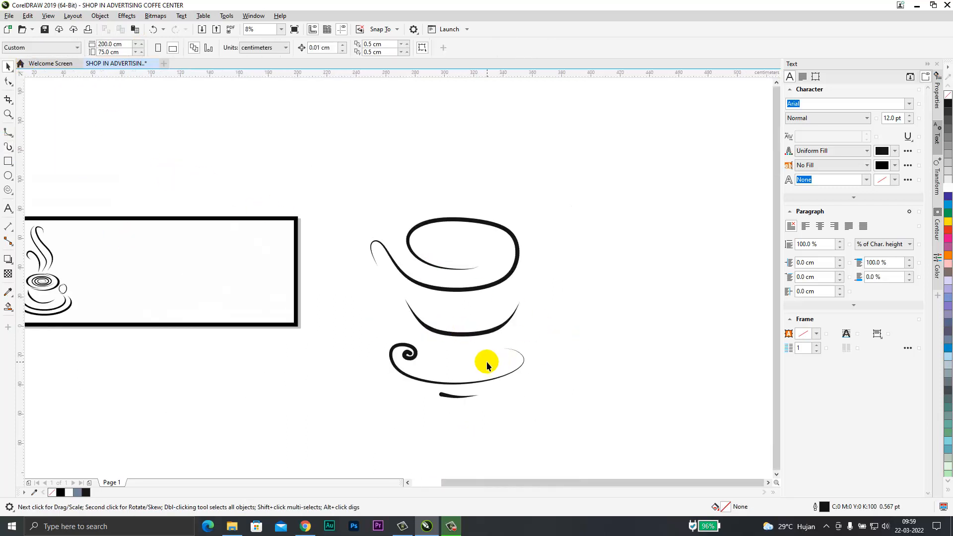
Move the saucer strokes up closer to the cup and scale the cup strokes to 92.5%.
click(453, 386)
drag(472, 384, 474, 365)
click(457, 283)
drag(525, 212, 554, 247)
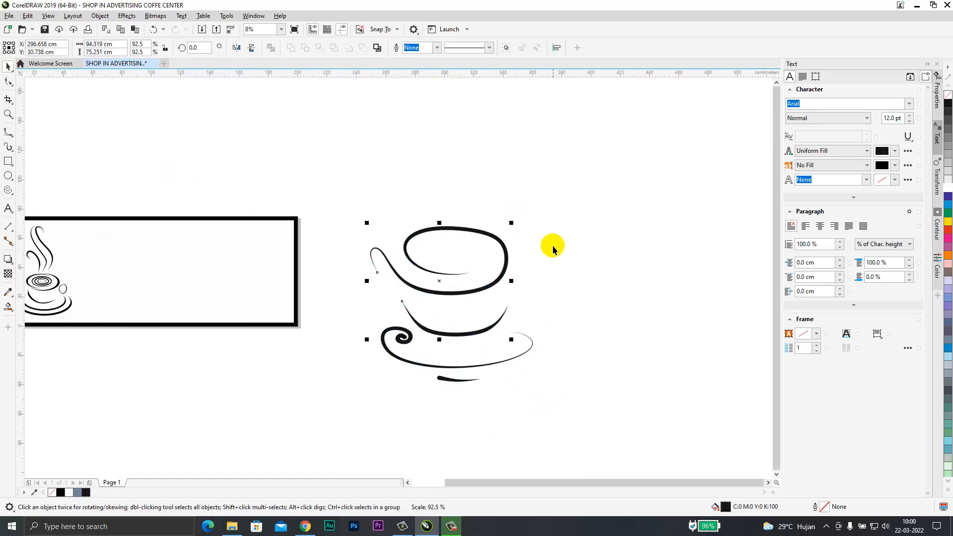
drag(480, 290, 484, 300)
click(522, 320)
Scale the whole second cup with its saucer down to about 73.7 × 68.4 cm.
scroll(521, 319, down, 1)
drag(431, 260, 504, 330)
scroll(516, 308, up, 1)
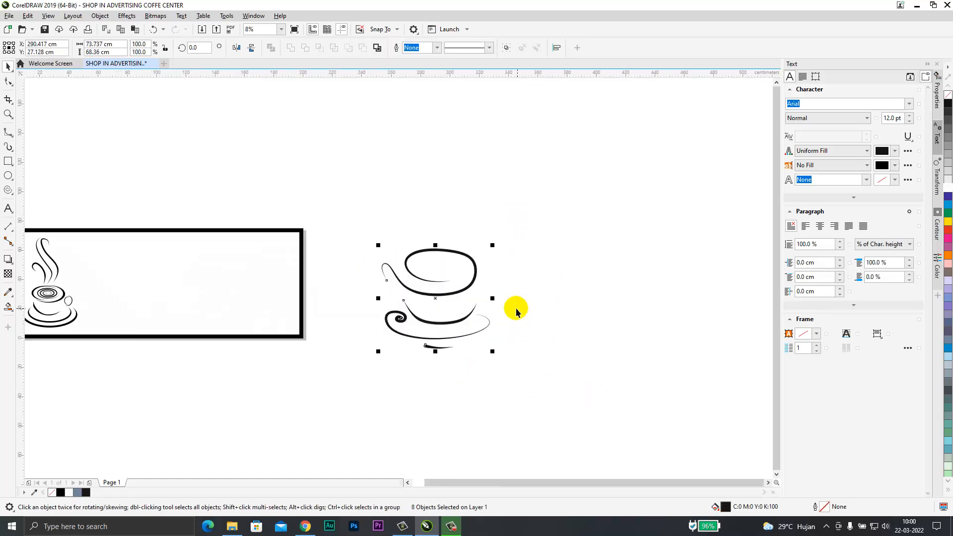
scroll(516, 308, up, 1)
click(516, 309)
Set the artistic media stroke width of the saucer and its short underline to 4 cm.
click(379, 338)
drag(438, 316, 431, 316)
click(490, 332)
click(447, 322)
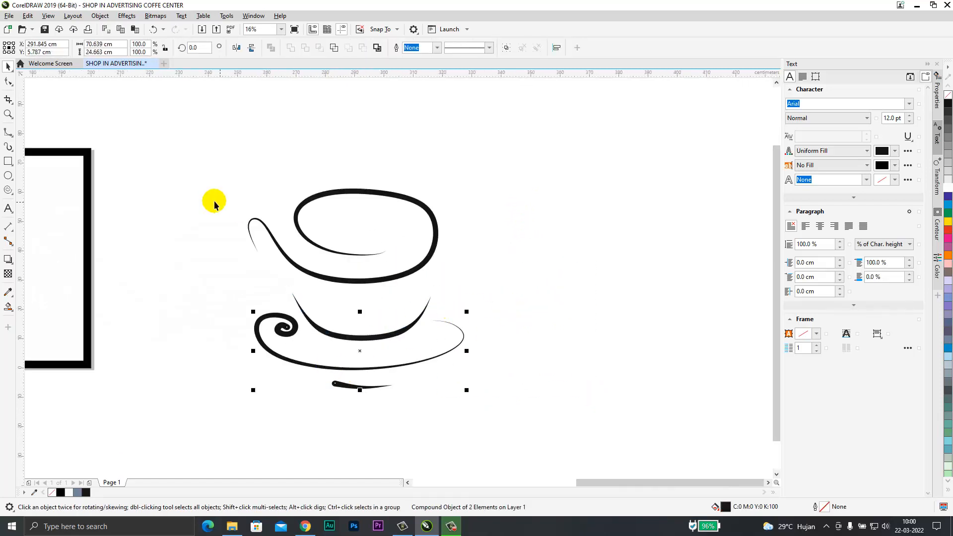
click(8, 146)
click(357, 156)
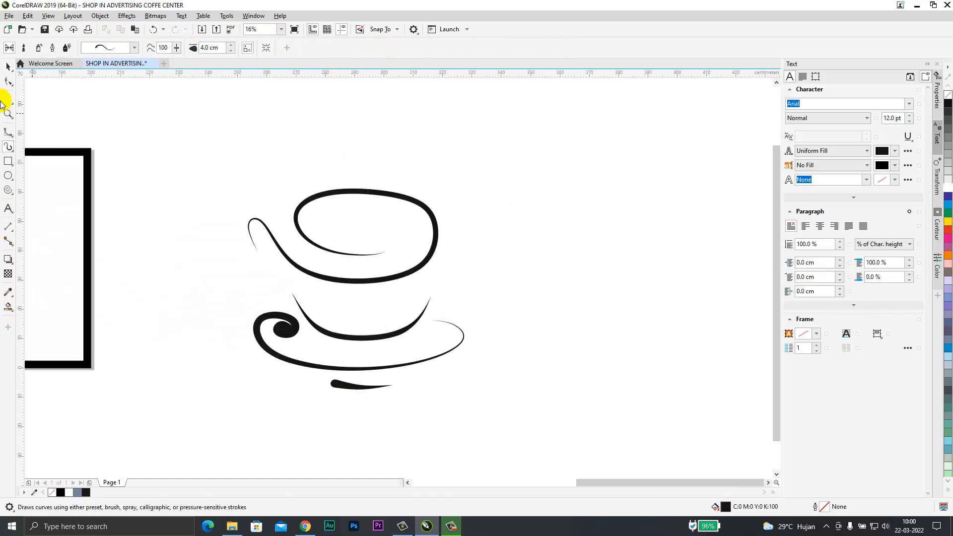
click(7, 67)
Draw a winding B-spline steam curve about 89 cm long, snaking down from above the second cup to its rim.
click(8, 132)
click(359, 80)
click(353, 101)
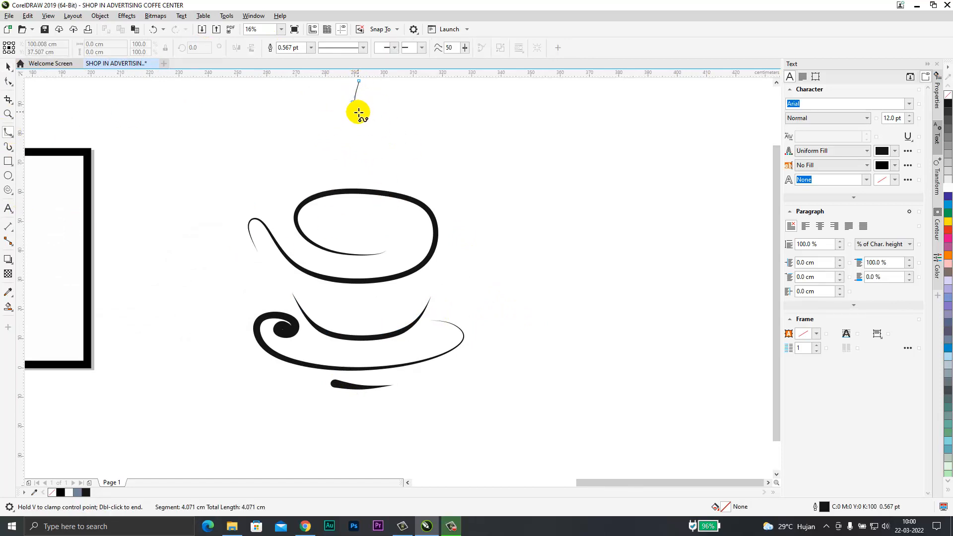
click(362, 114)
click(403, 124)
click(389, 133)
click(352, 138)
click(328, 142)
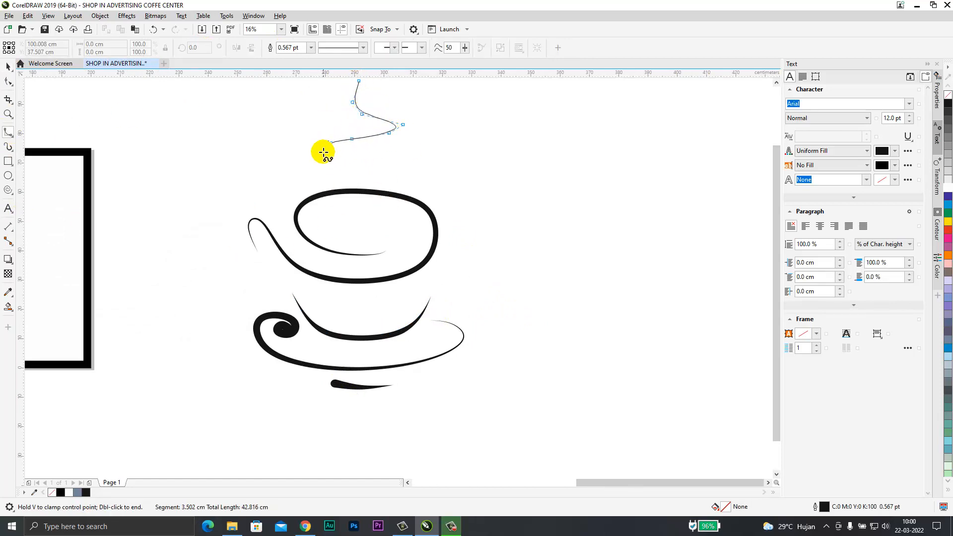
click(324, 159)
click(348, 170)
click(388, 173)
click(408, 176)
click(406, 185)
click(368, 184)
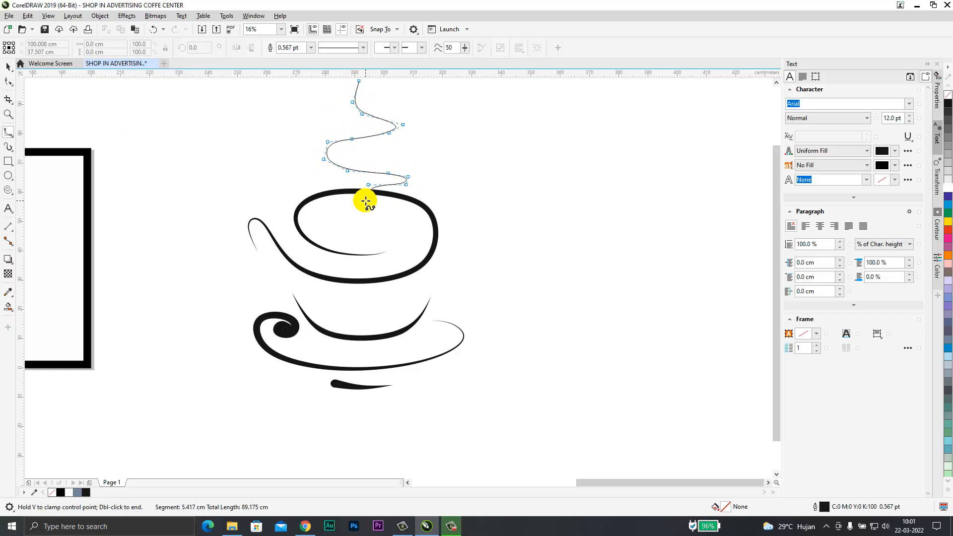
double_click(365, 201)
Apply a preset artistic media stroke tapered at both ends to the steam curve and position it above the cup's rim.
click(8, 147)
click(134, 48)
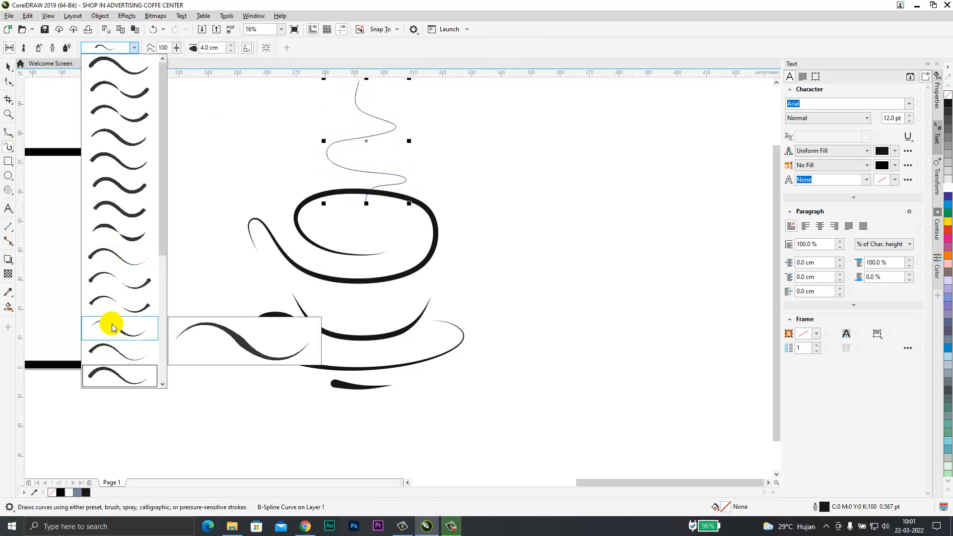
click(113, 328)
click(8, 66)
scroll(425, 121, down, 2)
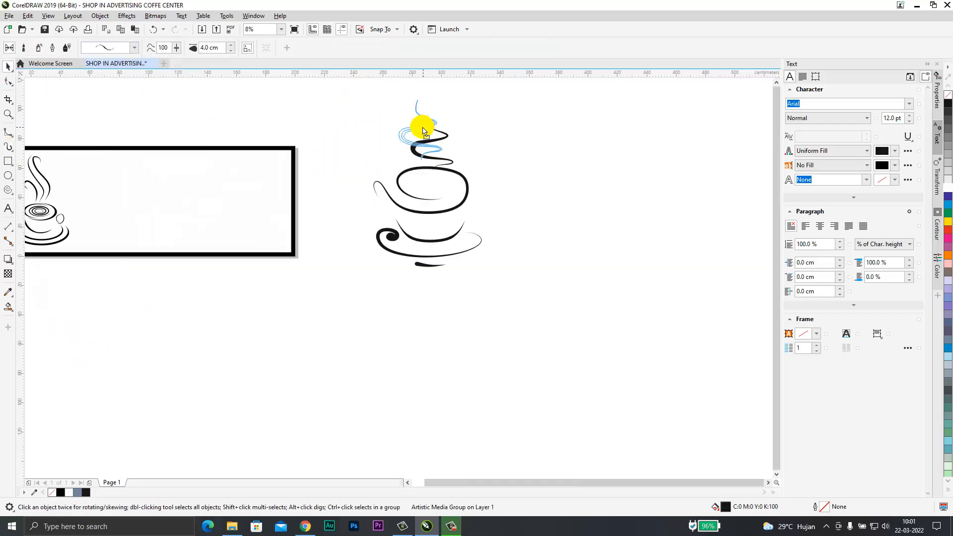
click(430, 147)
drag(430, 147, 428, 160)
Group all parts of the second cup and scale the group down to about a third of its size.
drag(330, 92, 532, 308)
right_click(445, 179)
click(468, 249)
drag(484, 269, 411, 199)
click(482, 248)
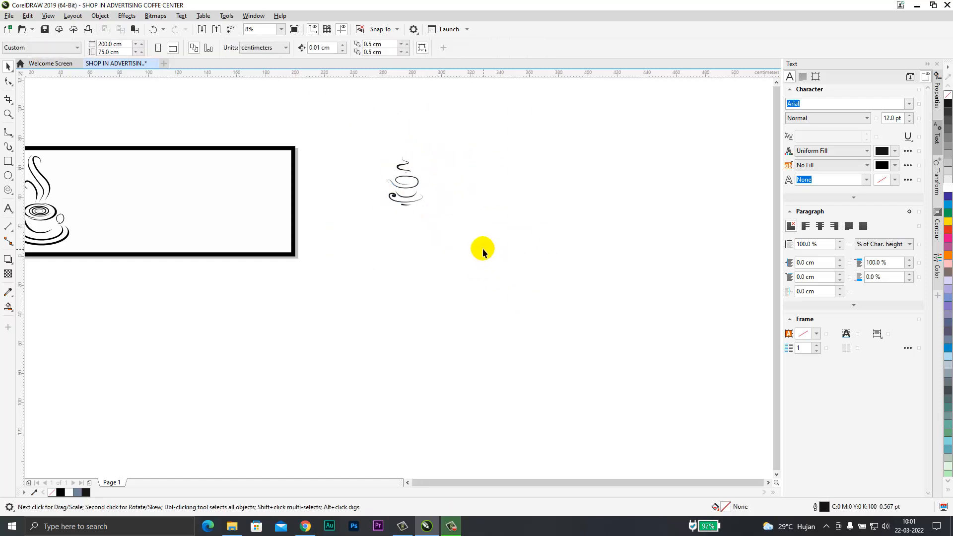
Draw a rectangle about 27.8 × 24.8 cm around the second cup and its saucer.
click(8, 161)
scroll(389, 159, up, 4)
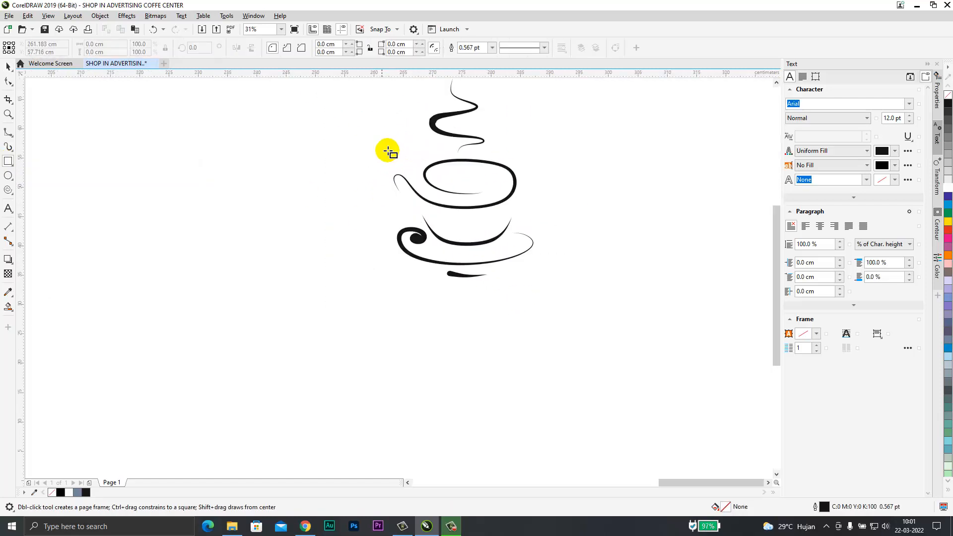
mouse_move(381, 143)
mouse_down()
mouse_move(542, 273)
mouse_move(544, 288)
mouse_up()
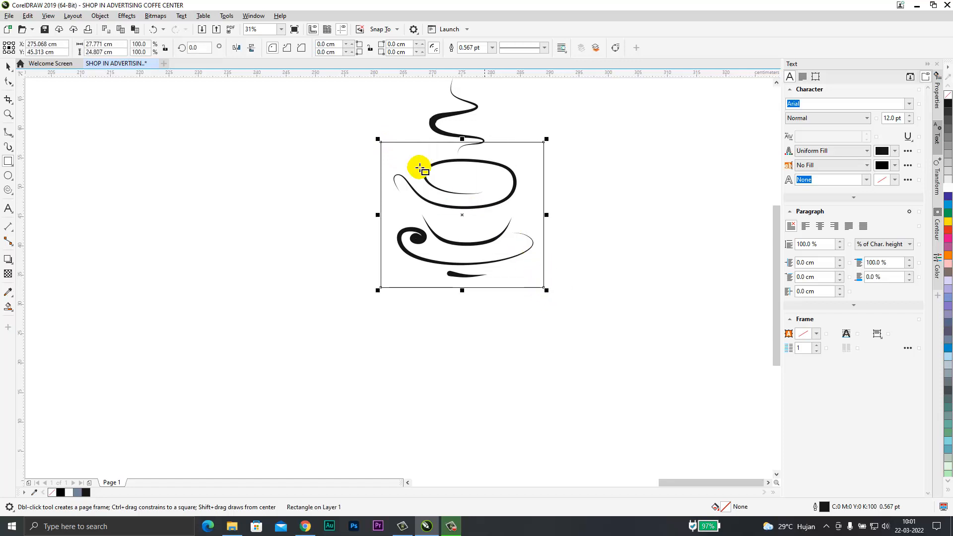
Round all corners of the rectangle with a 3 cm radius and extend its lower edge to a height of about 25.9 cm.
click(342, 48)
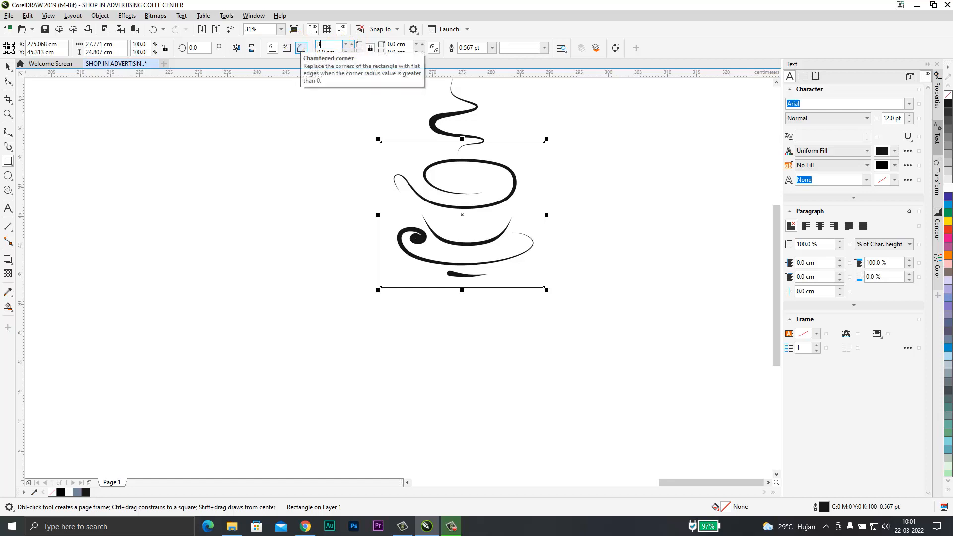
text(3)
key(Return)
click(7, 66)
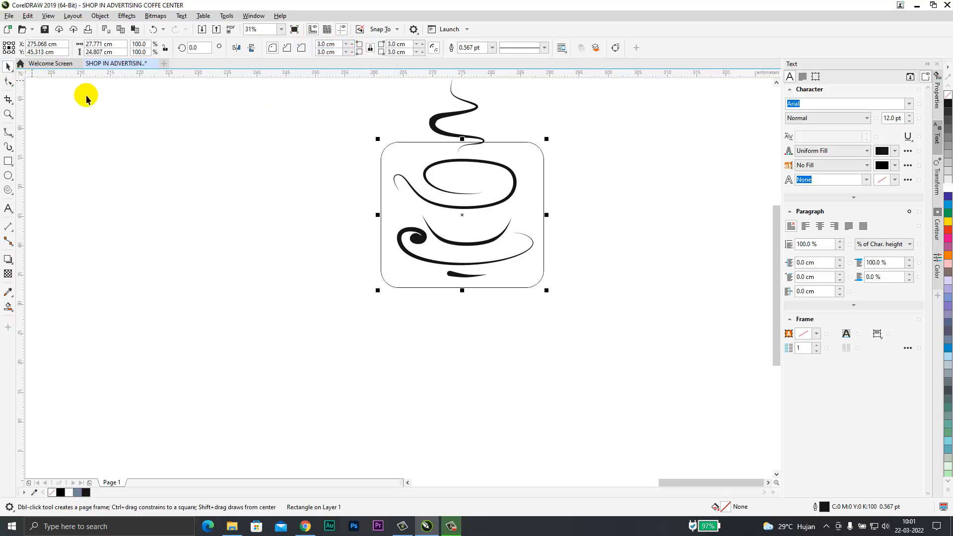
drag(462, 290, 462, 297)
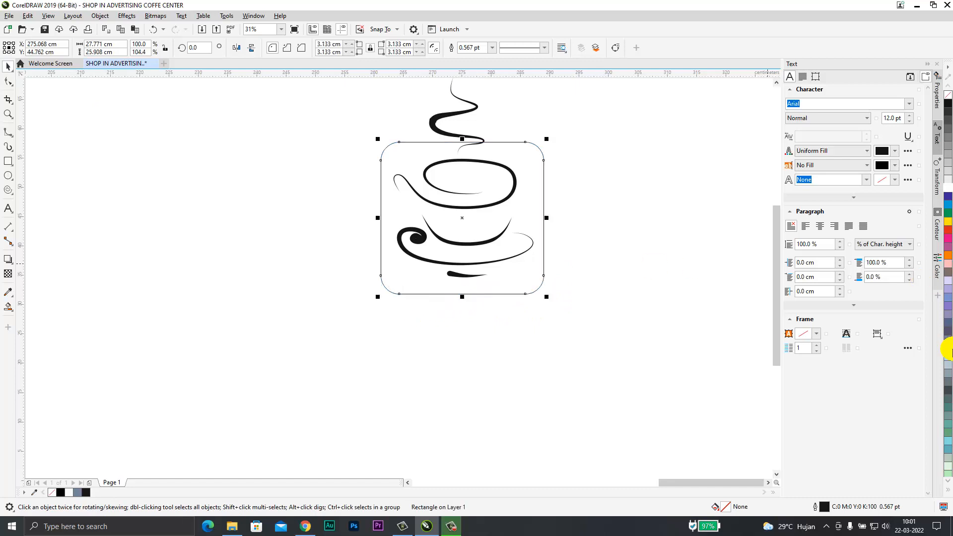
Fill the rounded rectangle with light brown (C0 M20 Y40 K40) and send it to the back of the page behind the cup.
click(948, 494)
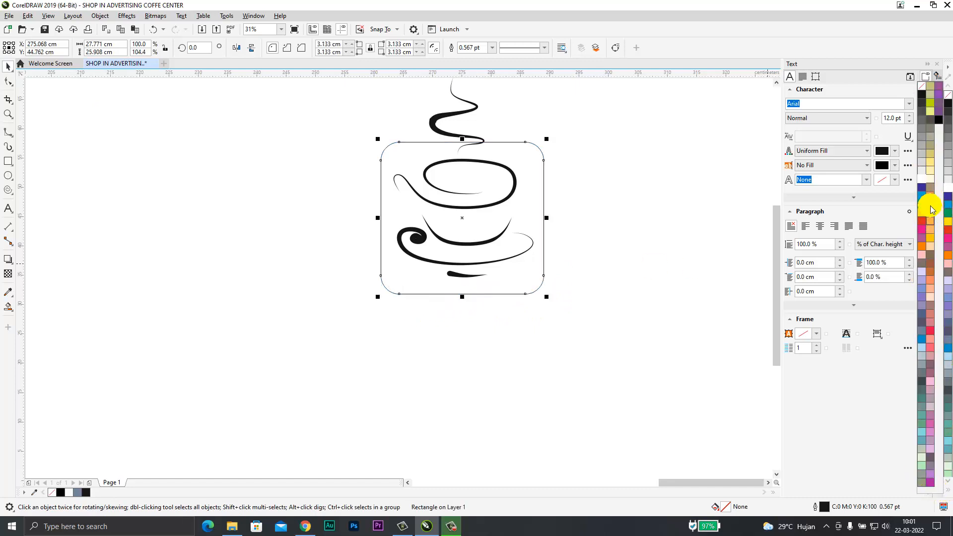
click(931, 187)
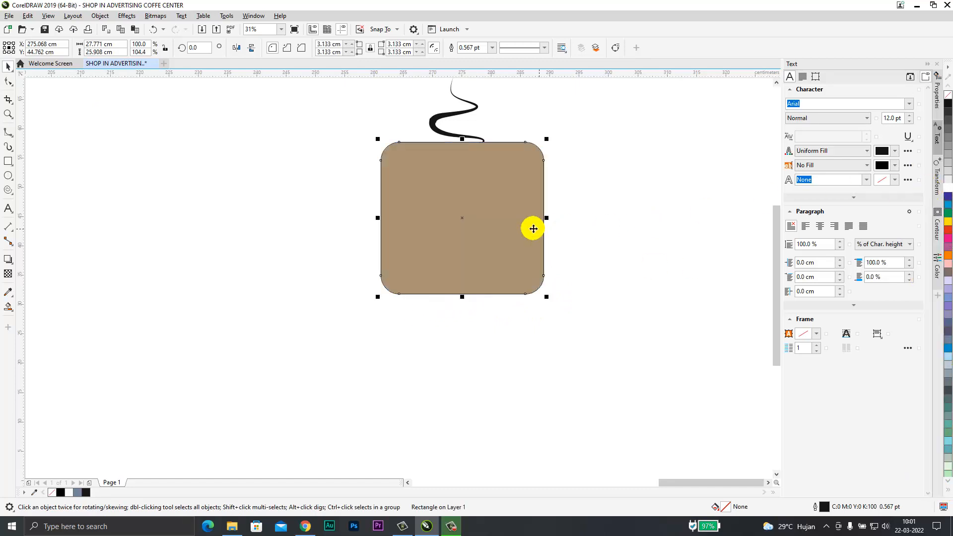
right_click(529, 227)
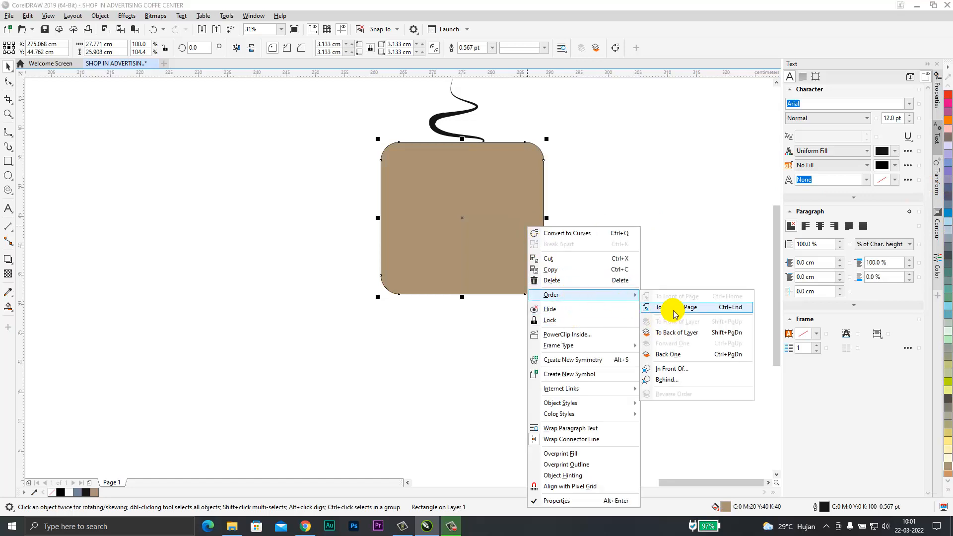
click(670, 310)
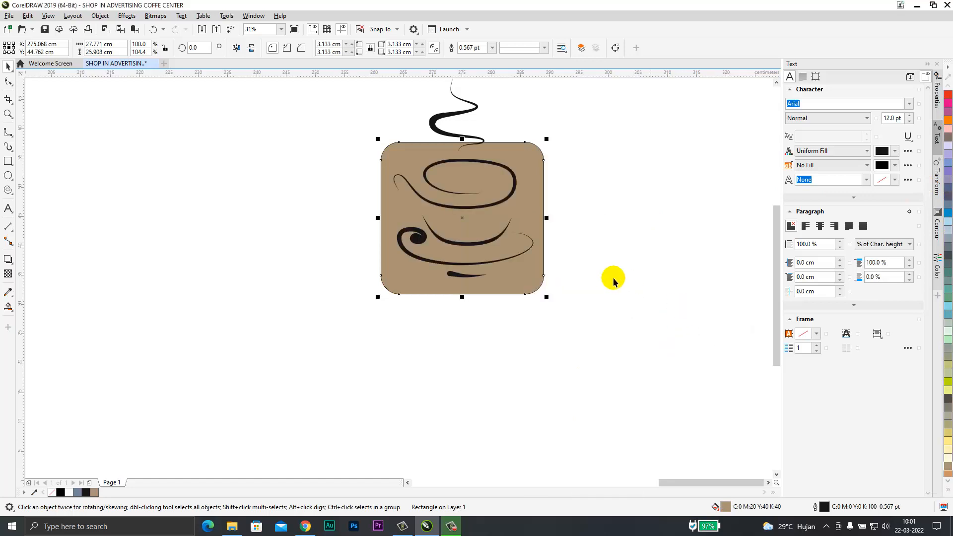
click(947, 484)
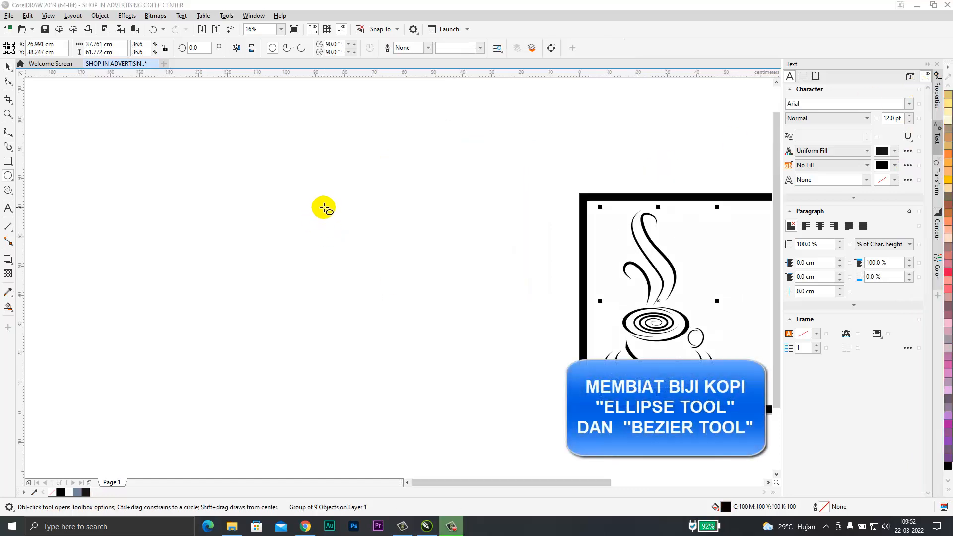
Draw an upright ellipse about 19.3 × 26.6 cm beside the banner's left edge and a closed four-point Bézier diamond inside it.
drag(324, 208, 381, 285)
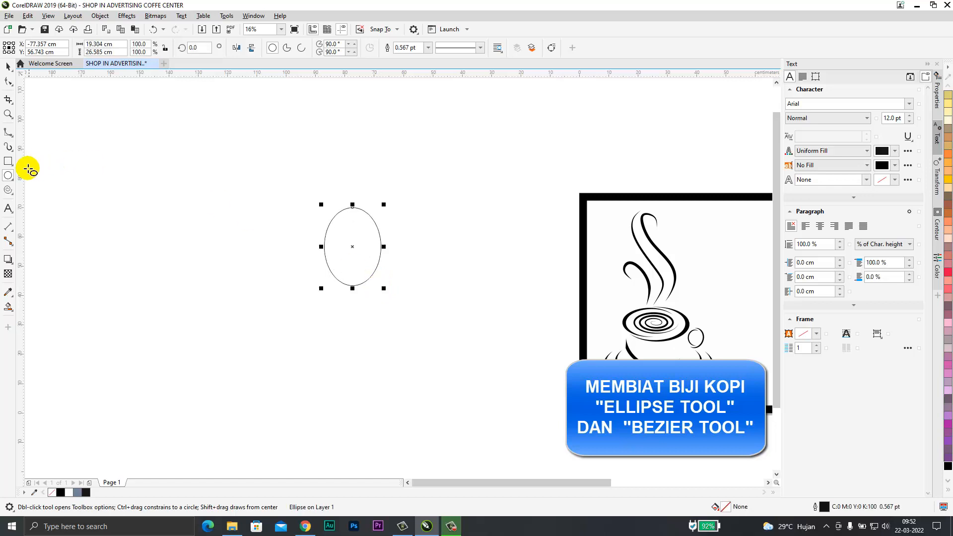
click(13, 139)
click(12, 140)
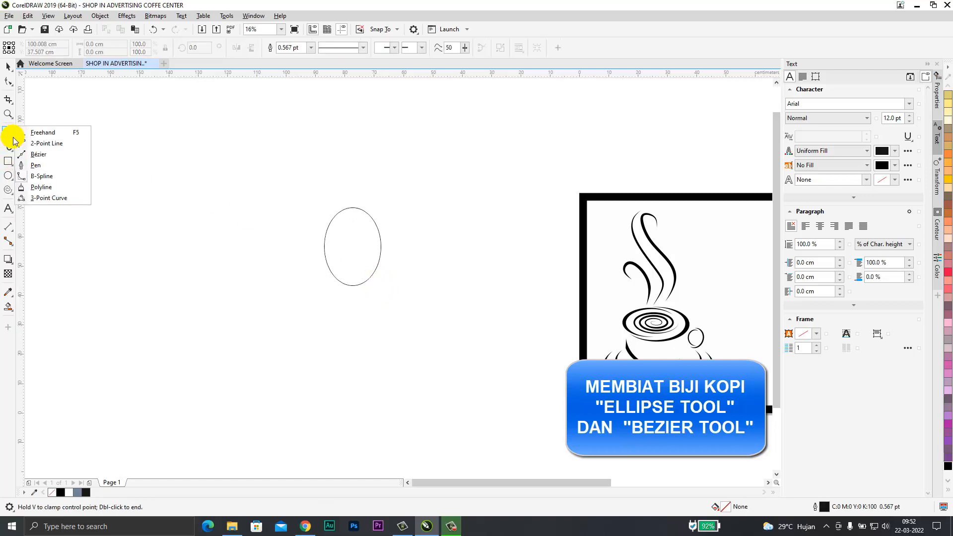
click(40, 150)
scroll(316, 232, up, 4)
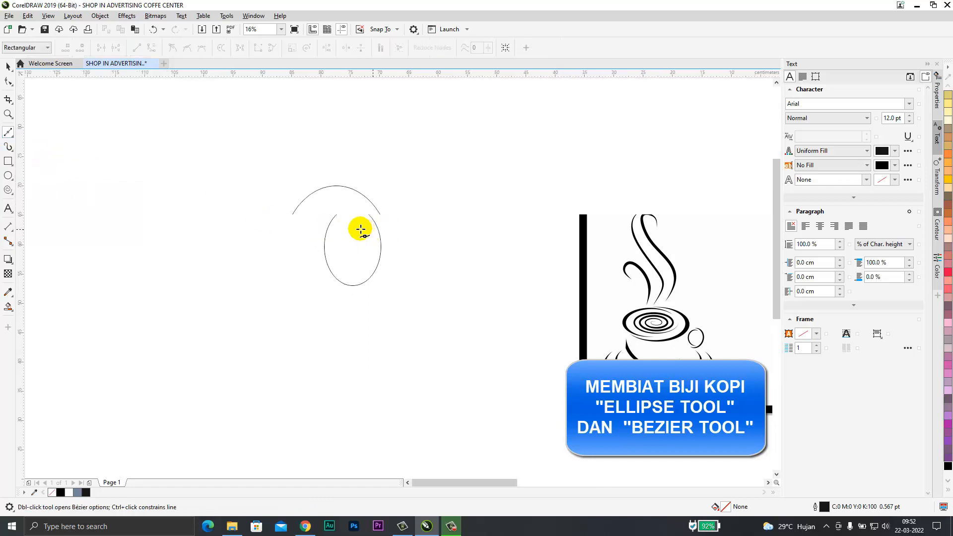
click(310, 216)
click(258, 304)
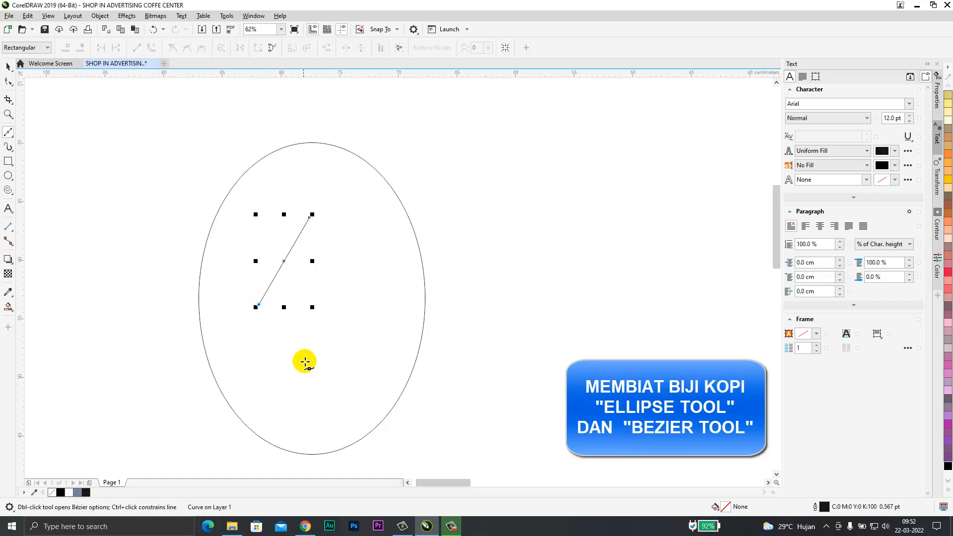
click(317, 392)
click(345, 306)
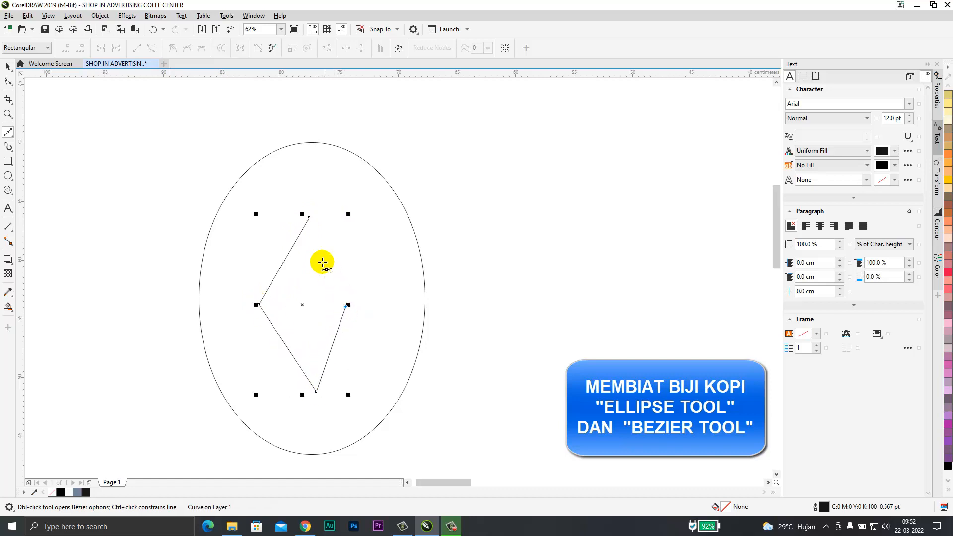
click(309, 217)
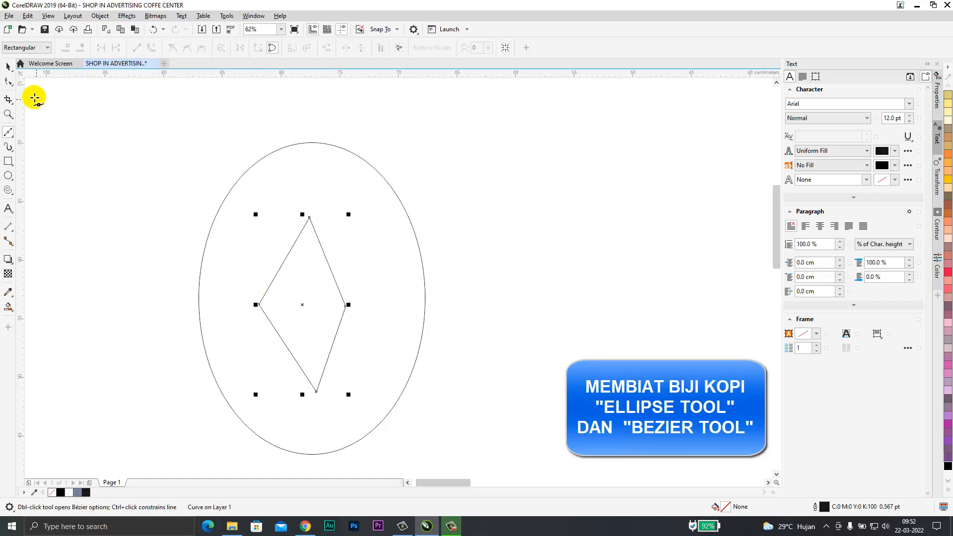
Convert the diamond's sides to curves, bow its upper-left side inward and shift the top node to the left.
click(11, 82)
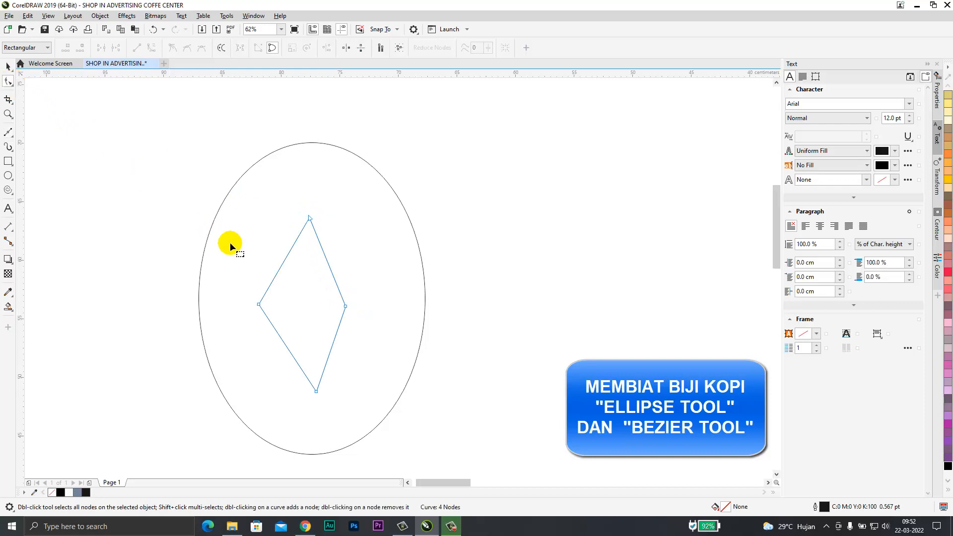
click(278, 270)
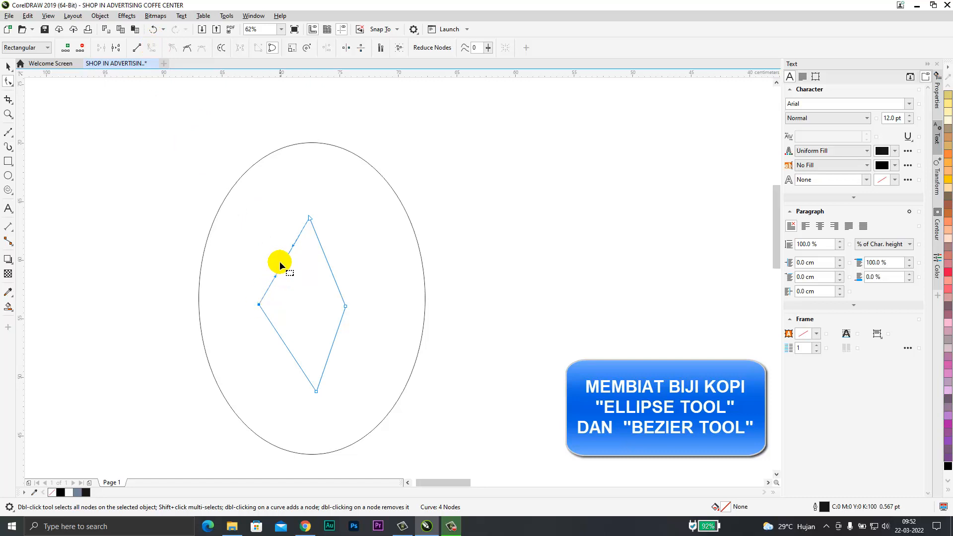
drag(281, 263, 292, 264)
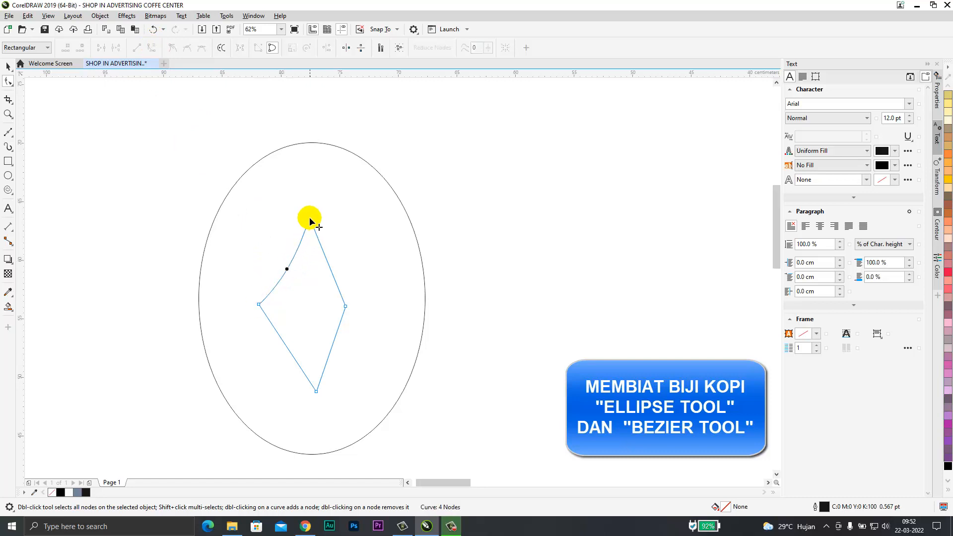
drag(309, 218, 284, 213)
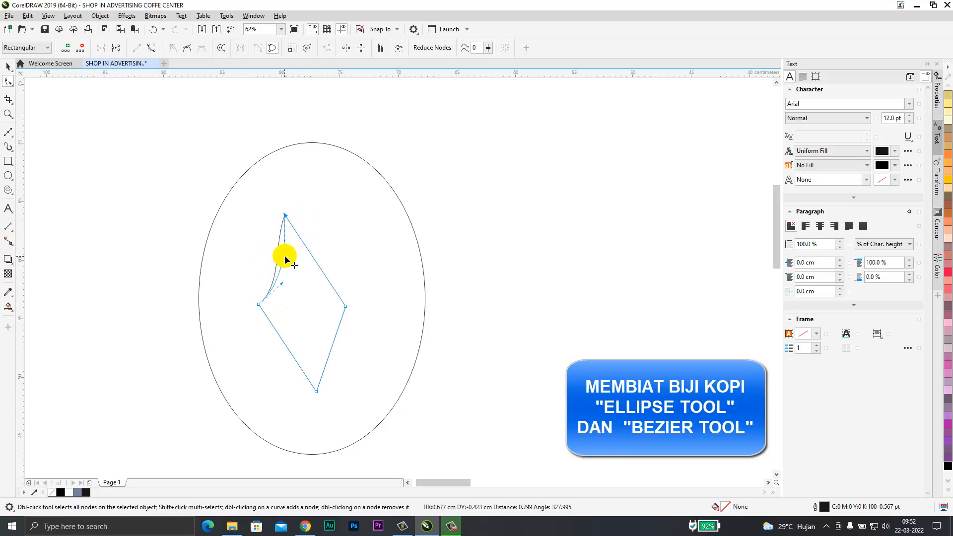
drag(284, 255, 287, 257)
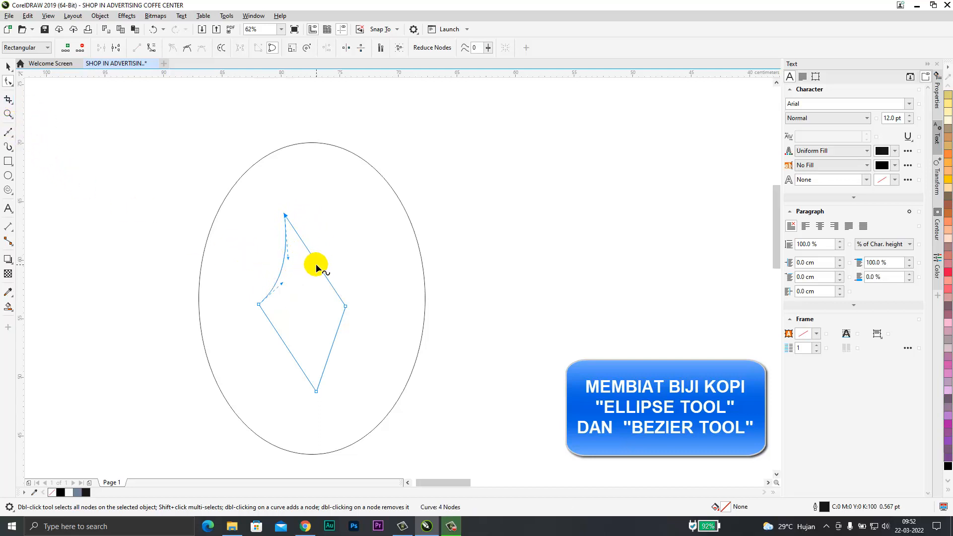
click(151, 47)
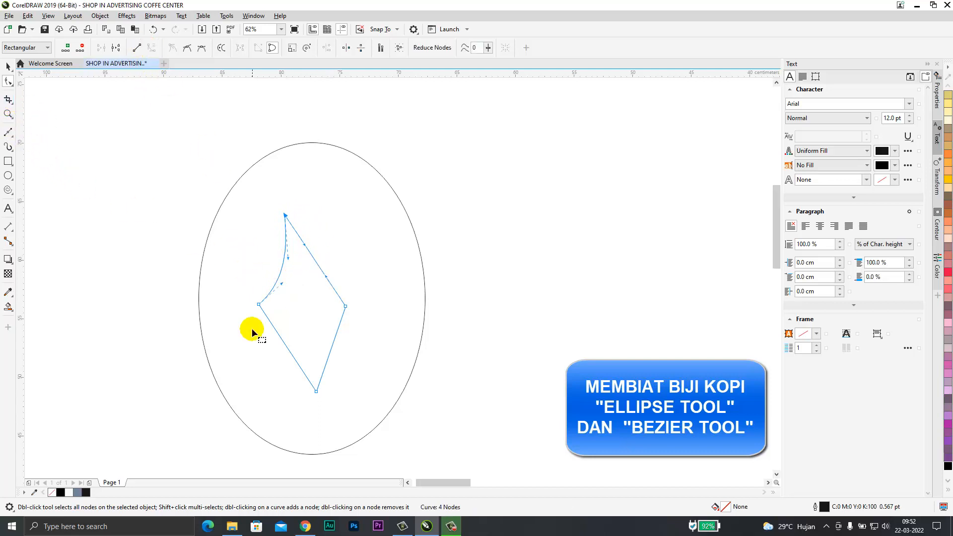
click(151, 47)
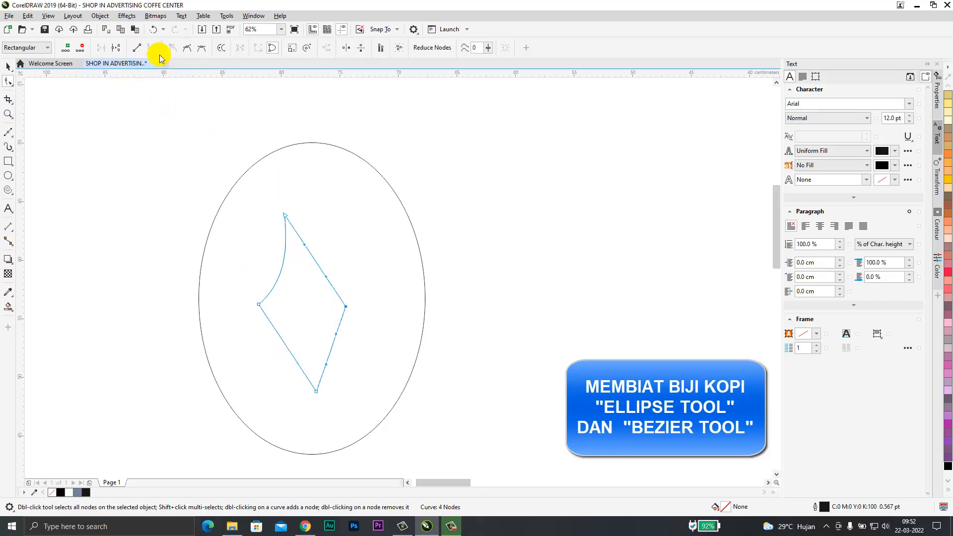
Bulge the shape's lower-left side outward, raise the top node toward the ellipse's edge and pull the right node inward with a curved upper-right side.
drag(258, 305, 281, 312)
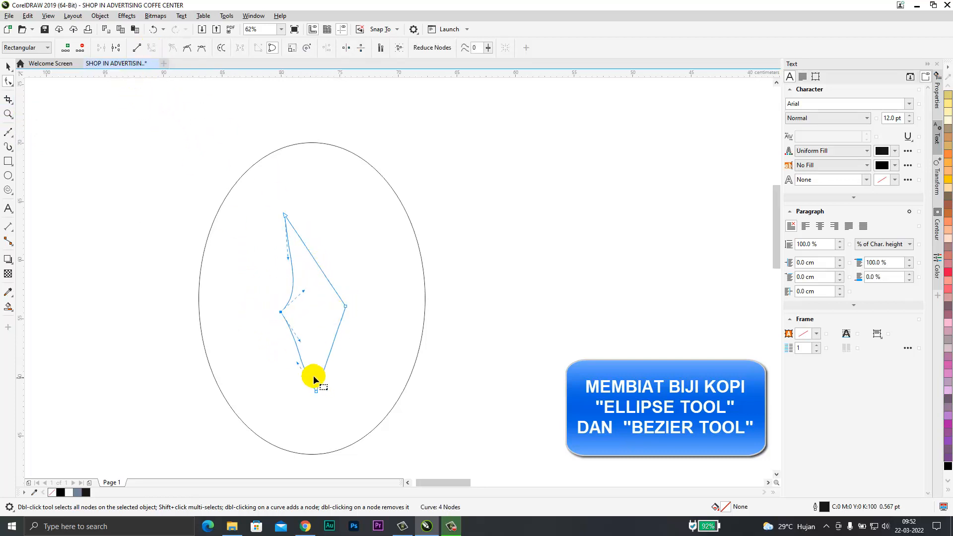
drag(298, 365, 253, 365)
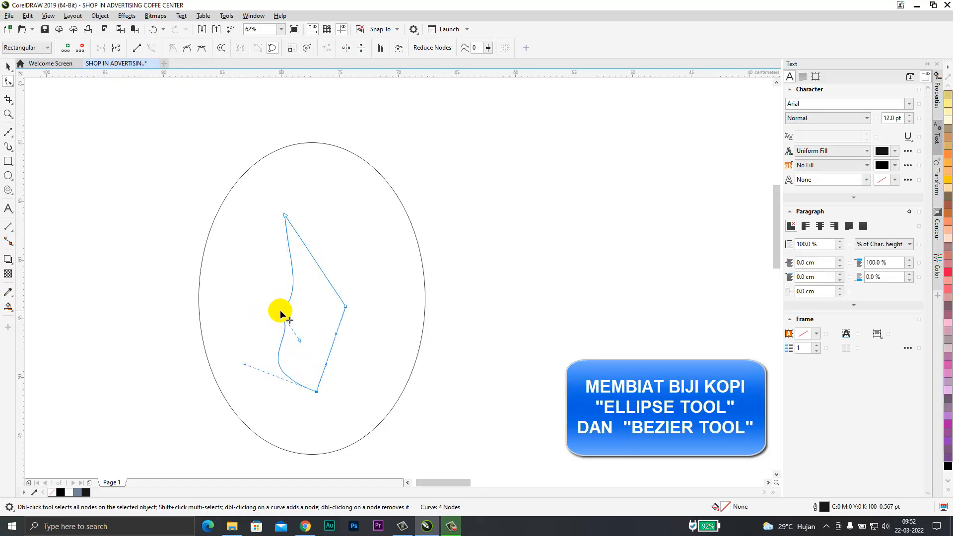
drag(281, 311, 265, 339)
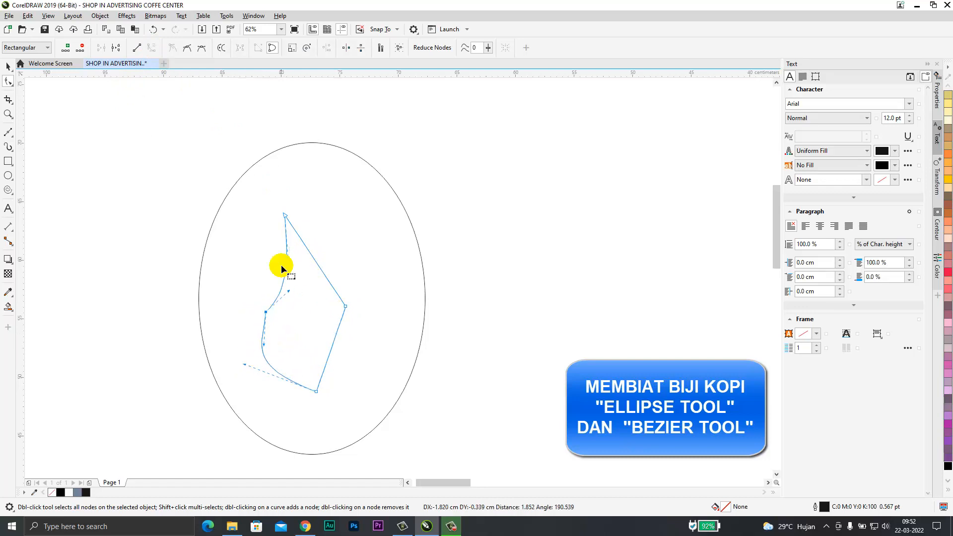
drag(285, 214, 275, 183)
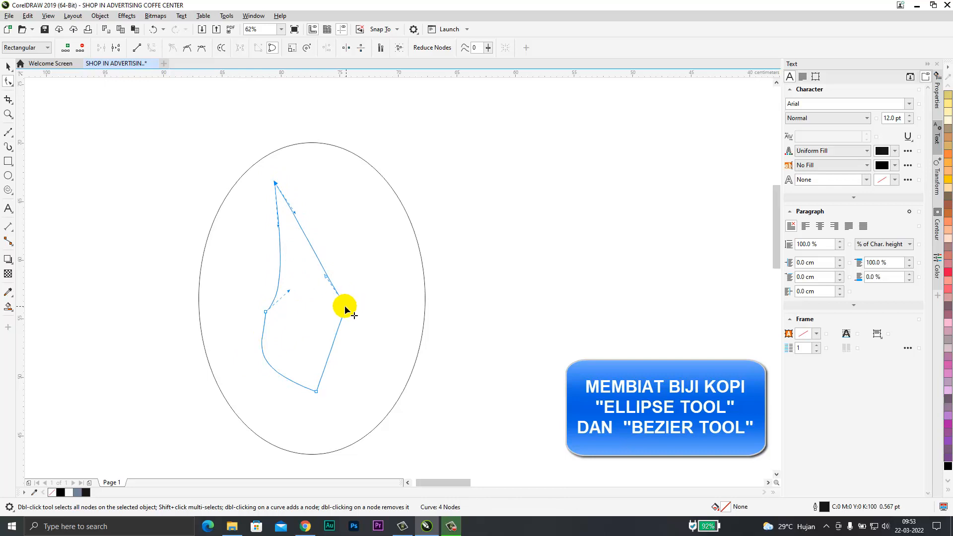
drag(343, 314, 322, 300)
drag(301, 270, 320, 254)
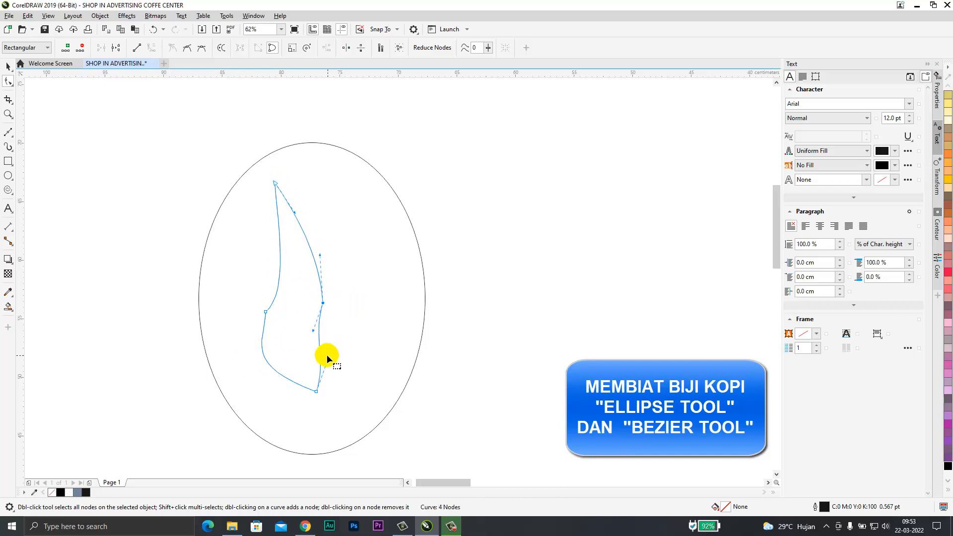
Lower the bottom node toward the ellipse's edge and smooth both sides into an elongated S-shaped bean crease.
drag(316, 391, 283, 400)
drag(266, 310, 257, 298)
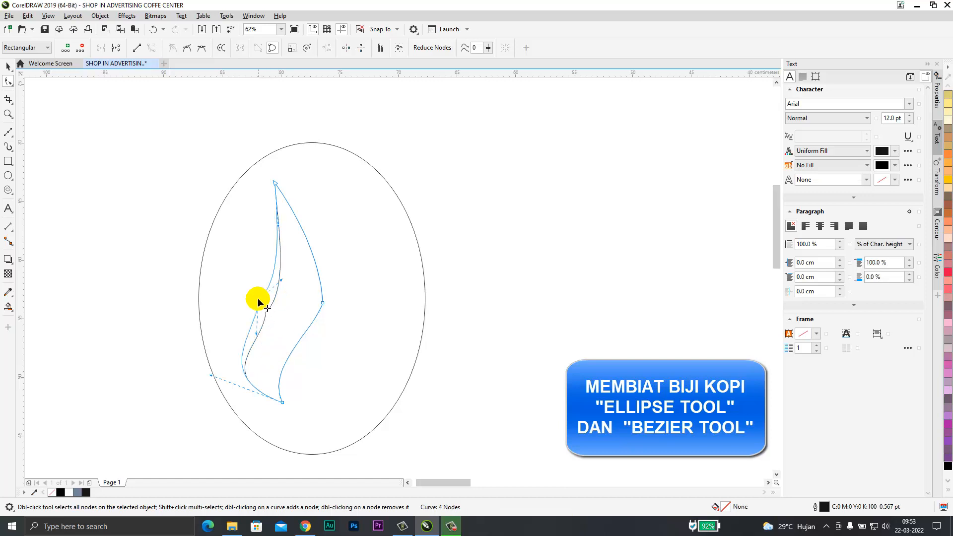
drag(286, 403, 299, 402)
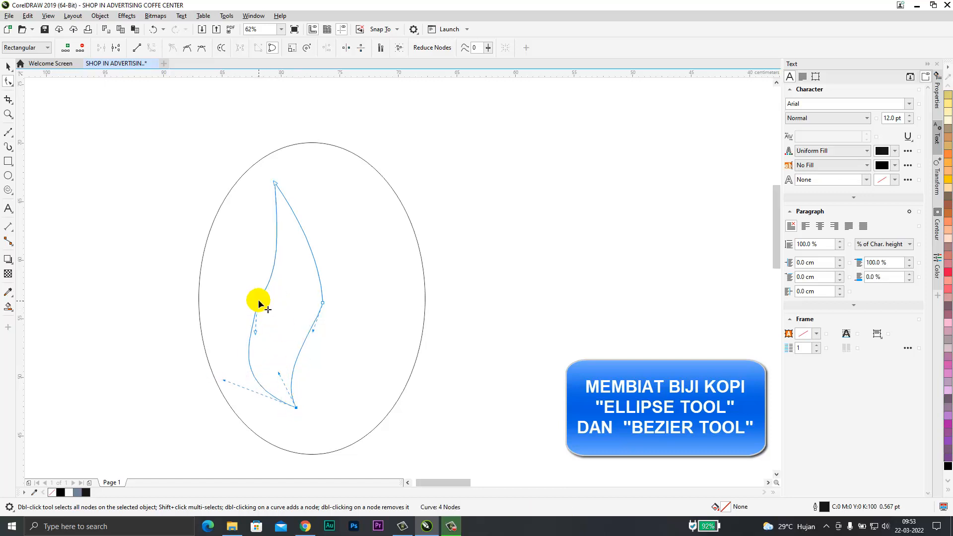
drag(274, 277, 264, 266)
drag(321, 299, 290, 373)
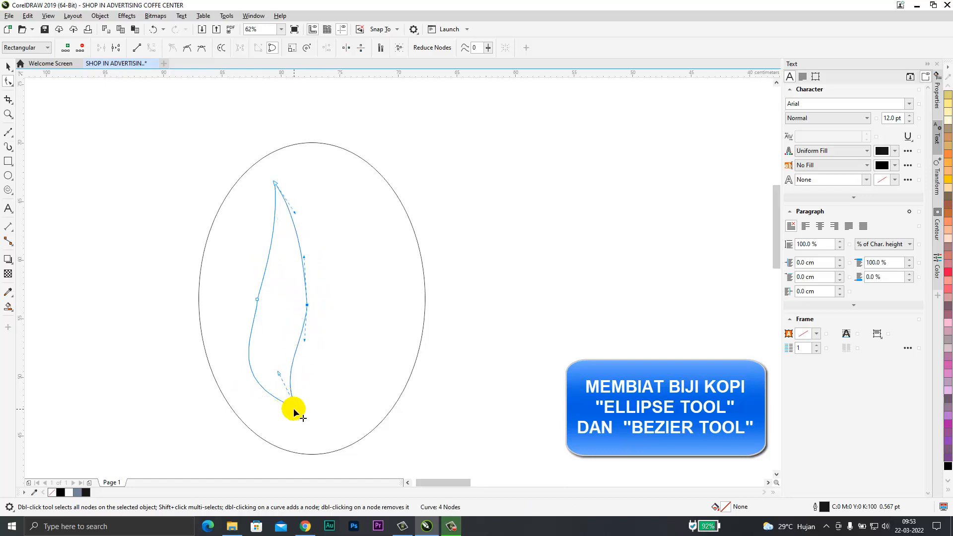
drag(296, 406, 298, 431)
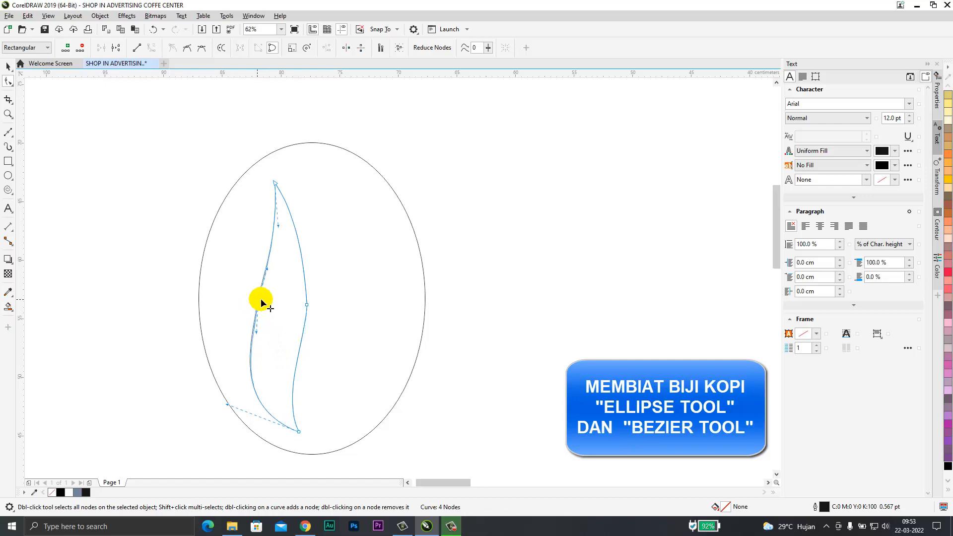
Narrow the bean crease by moving its left middle node inward and upward, softening the lower-left curve and shifting the right node slightly inward.
drag(260, 299, 275, 301)
drag(228, 404, 246, 395)
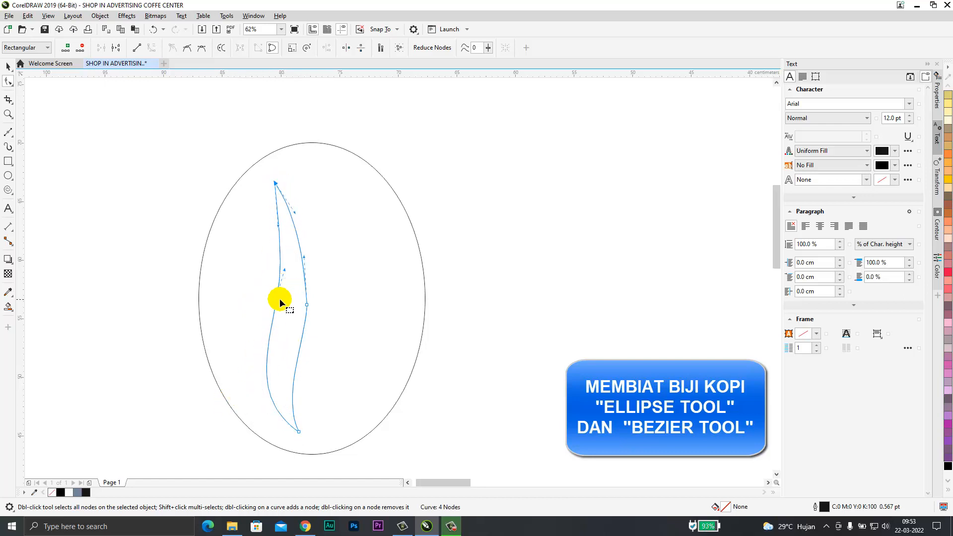
drag(279, 298, 281, 274)
drag(306, 310, 278, 292)
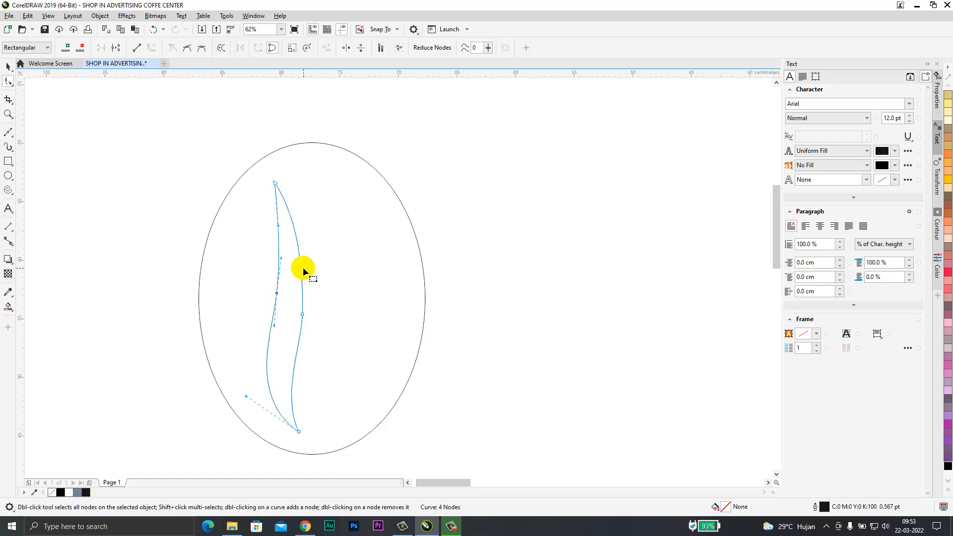
Refine the crease by shifting its bottom node left, flattening the lower-left side, raising both middle nodes and bowing the upper-left side inward.
drag(300, 430, 290, 430)
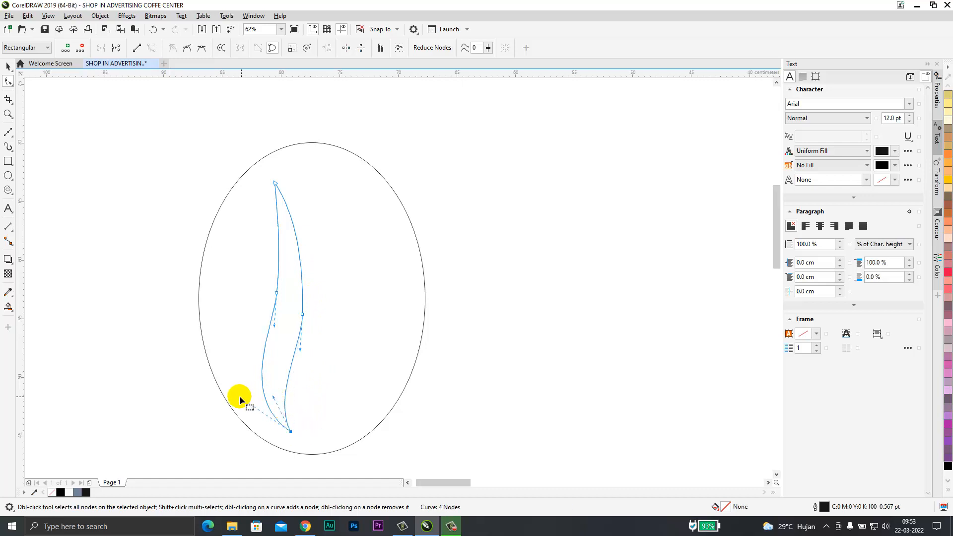
drag(239, 394, 281, 396)
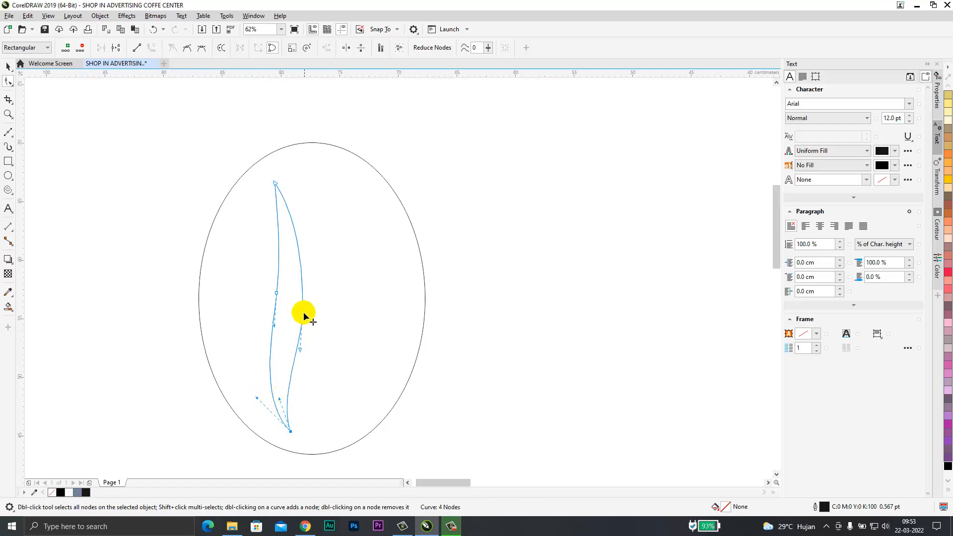
drag(307, 300, 303, 291)
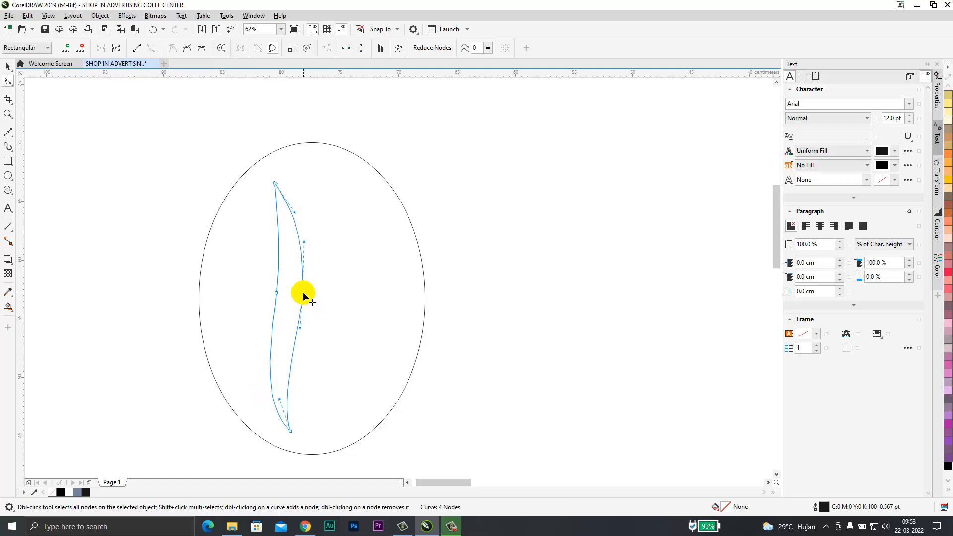
click(278, 284)
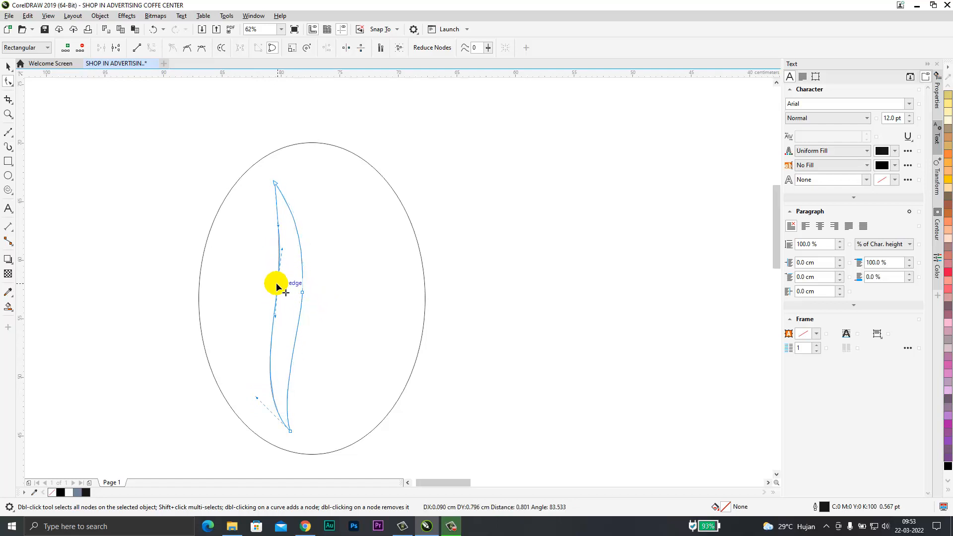
drag(285, 231, 285, 232)
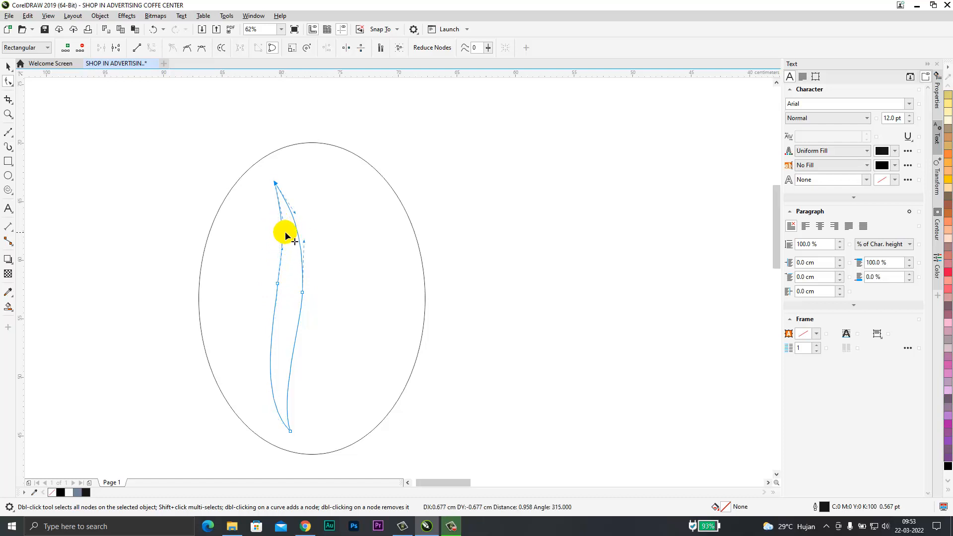
Move the crease slightly toward the ellipse's centre and fill the ellipse with C100 M100 Y100 K100 black.
click(8, 66)
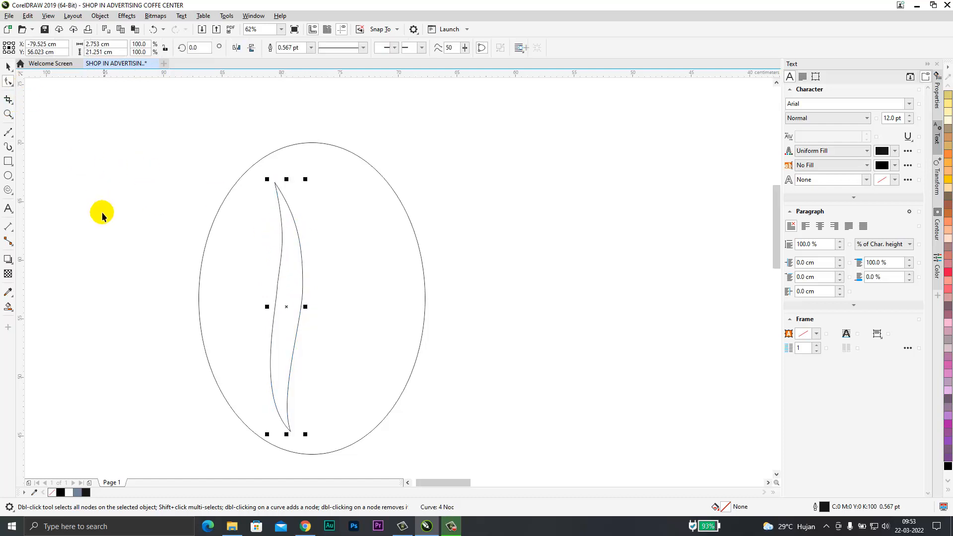
drag(291, 317, 343, 305)
scroll(385, 305, down, 2)
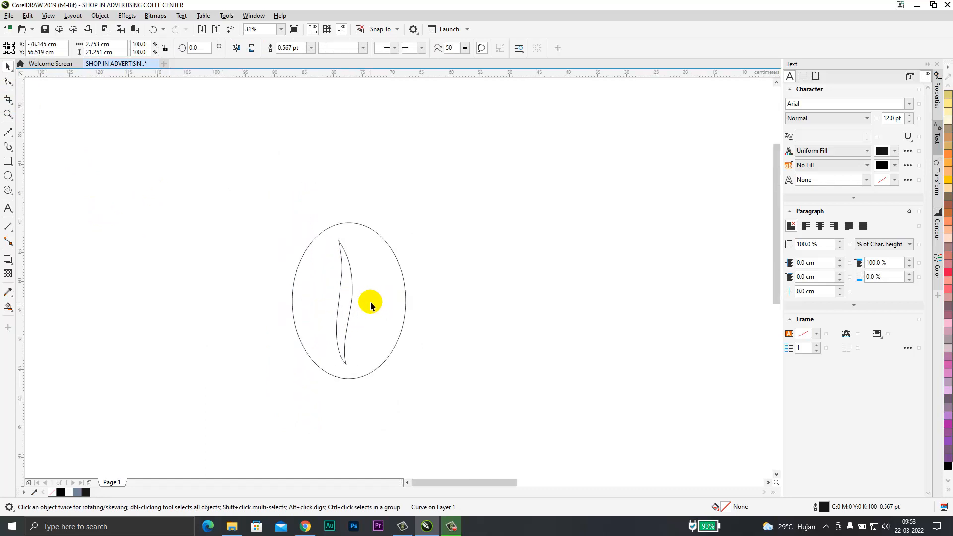
click(370, 302)
click(948, 469)
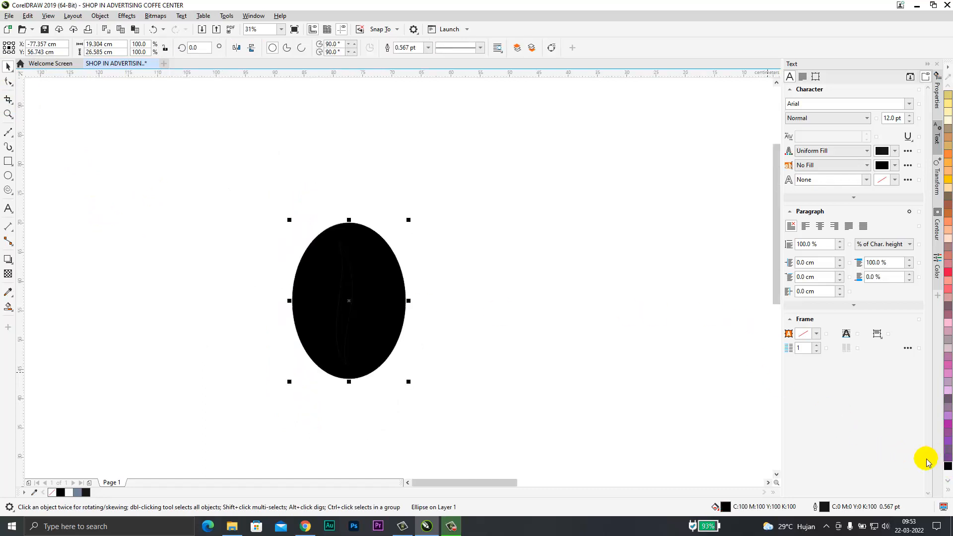
Fill the crease with white and shift it slightly so it sits centred in the black ellipse.
click(344, 321)
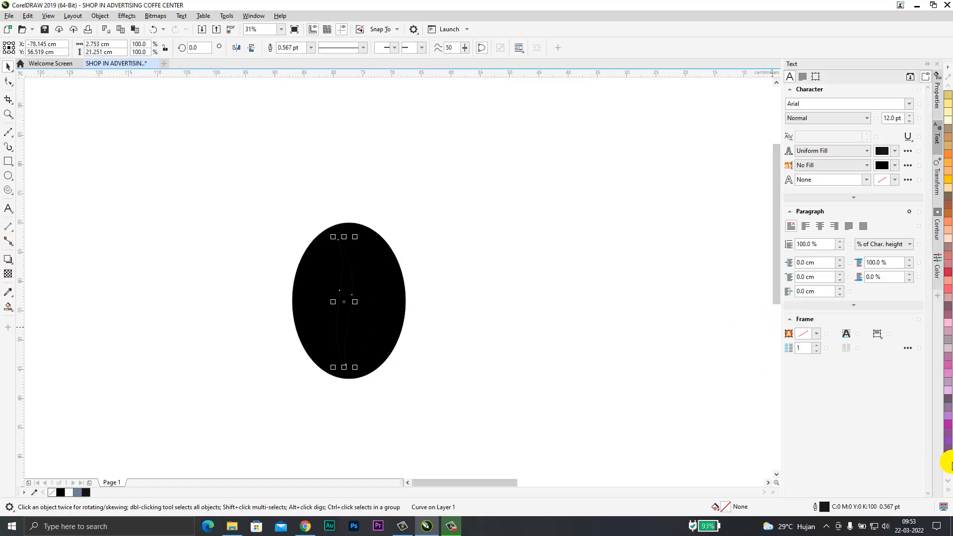
click(948, 492)
click(922, 183)
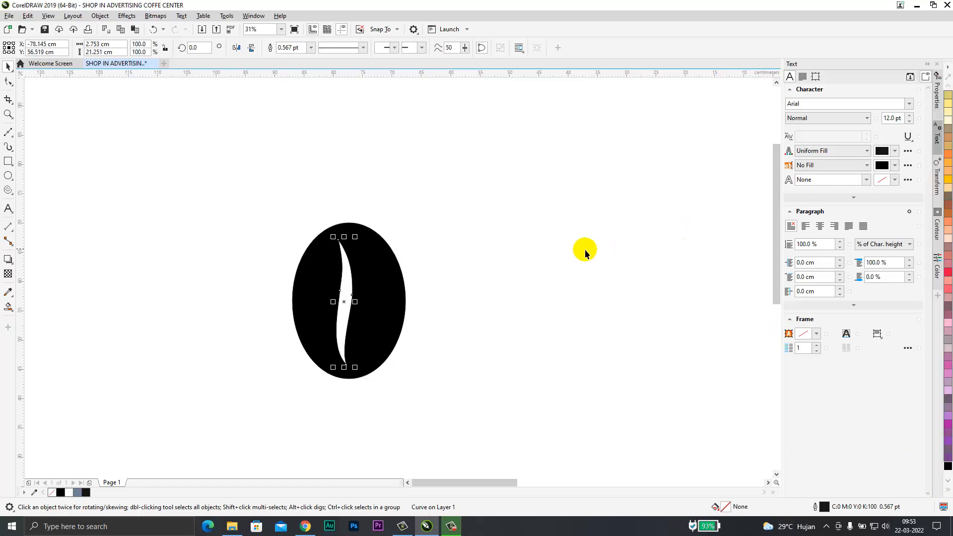
click(581, 251)
click(354, 299)
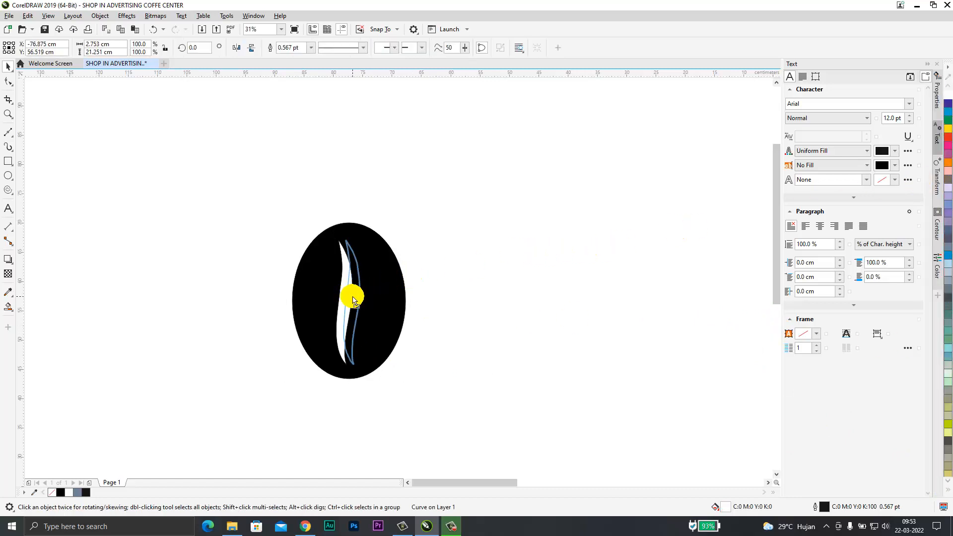
click(425, 278)
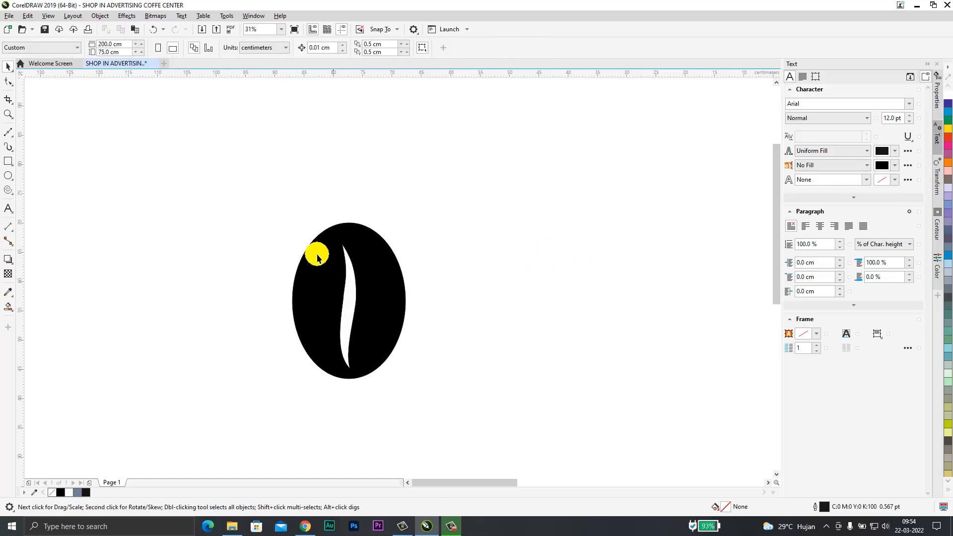
Duplicate the coffee bean twice, placing one copy to its right and another below and between the two.
drag(377, 268, 462, 391)
drag(385, 316, 524, 315)
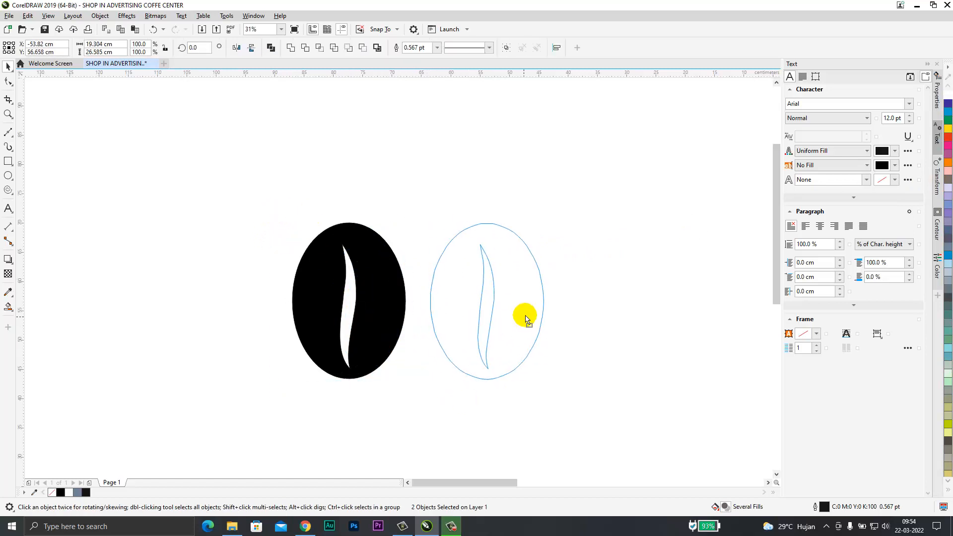
drag(776, 291, 779, 337)
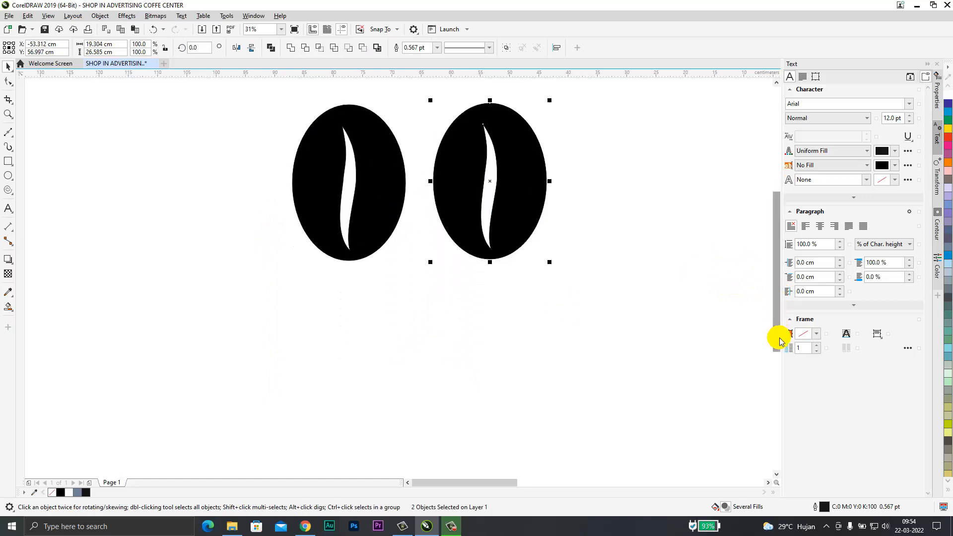
drag(520, 223, 445, 389)
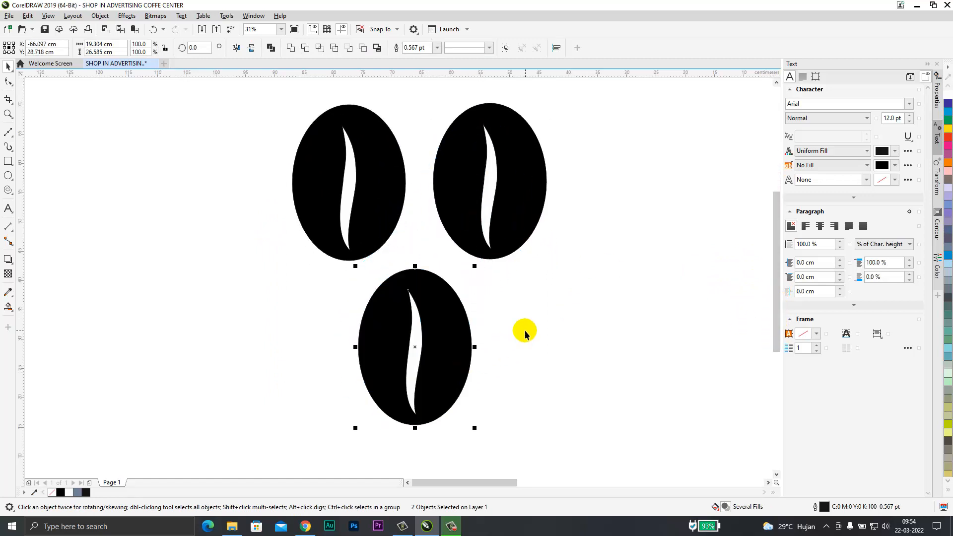
click(522, 329)
Convert the upper-left bean's ellipse to curves and reshape its upper sides into a slightly squared, irregular outline.
click(386, 196)
right_click(385, 192)
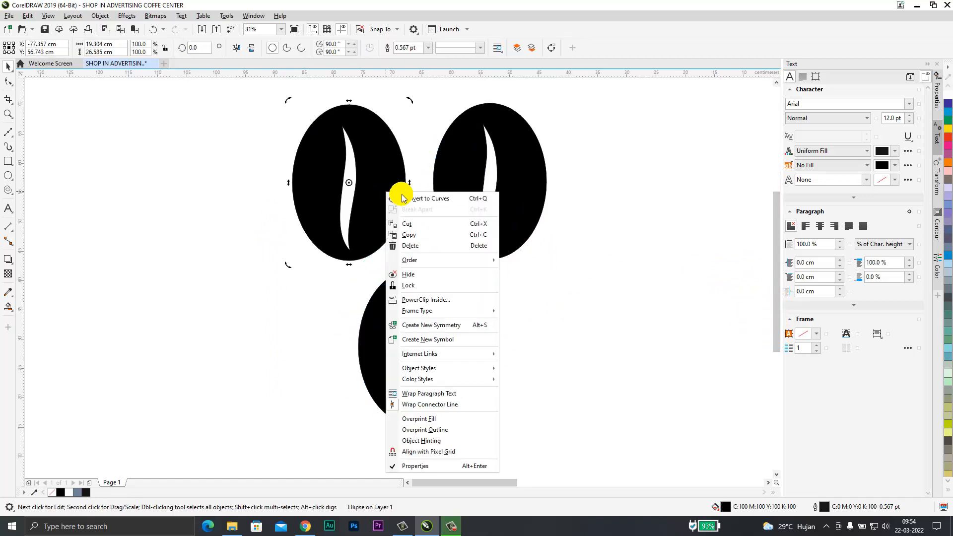
click(406, 196)
key(F10)
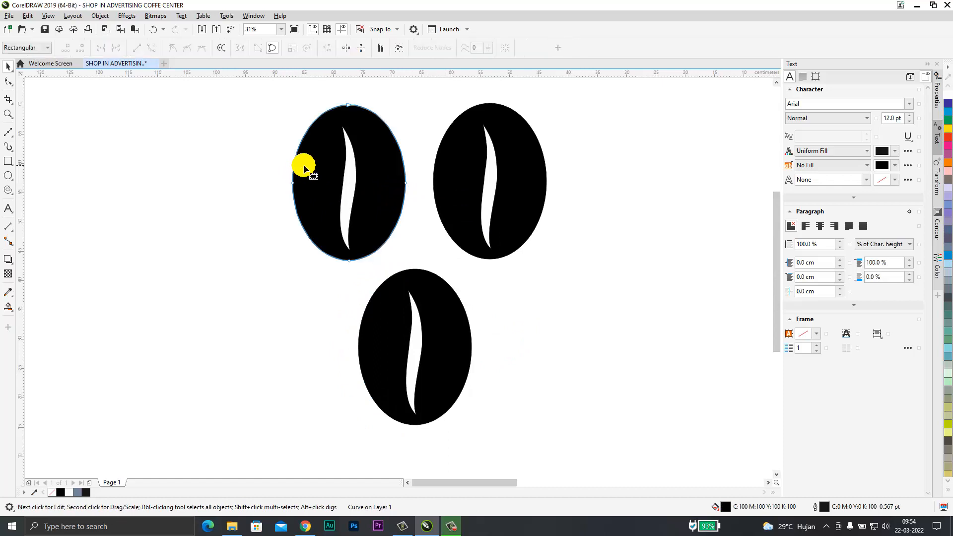
drag(296, 159, 297, 147)
drag(397, 152, 399, 140)
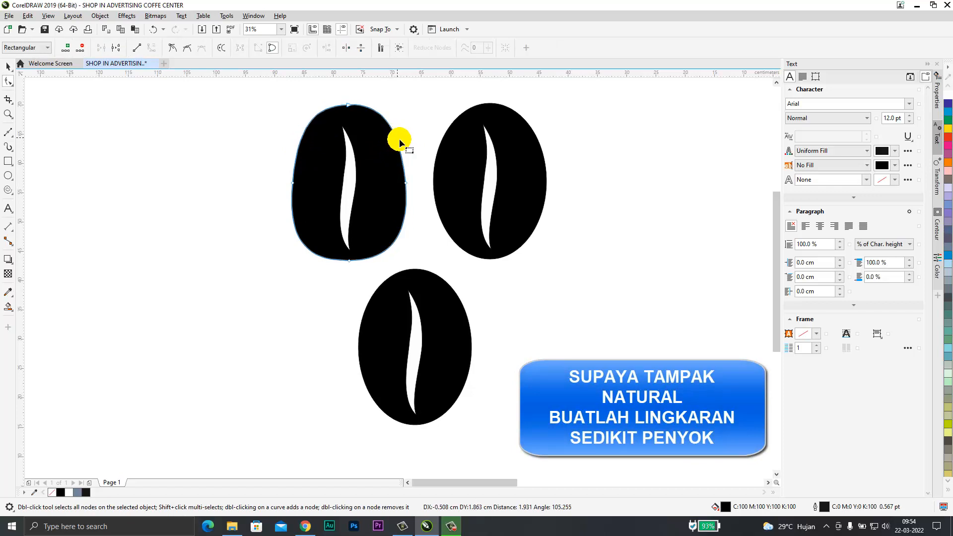
Convert the upper-right bean's ellipse to curves, push in its lower-left side and flatten its upper-left edge.
click(474, 154)
right_click(443, 155)
click(462, 157)
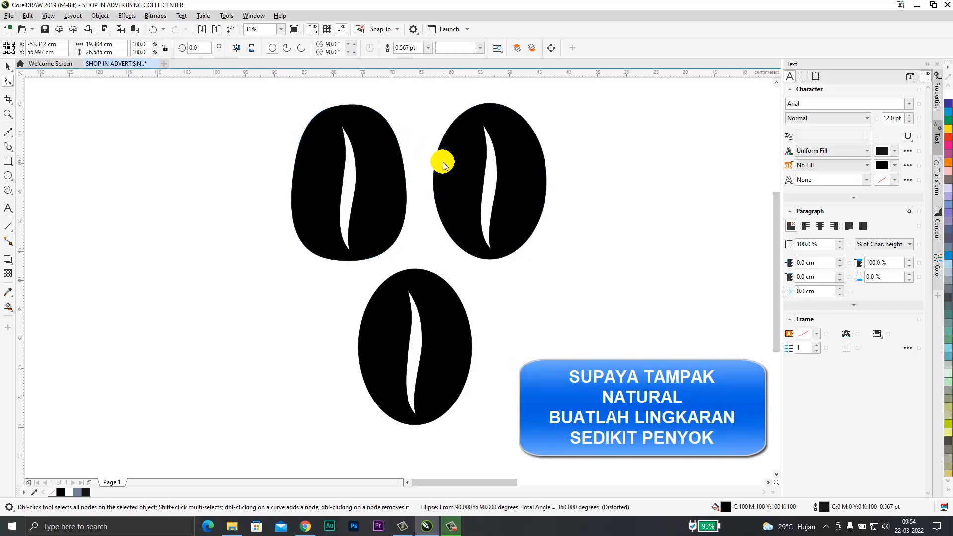
drag(440, 213, 443, 218)
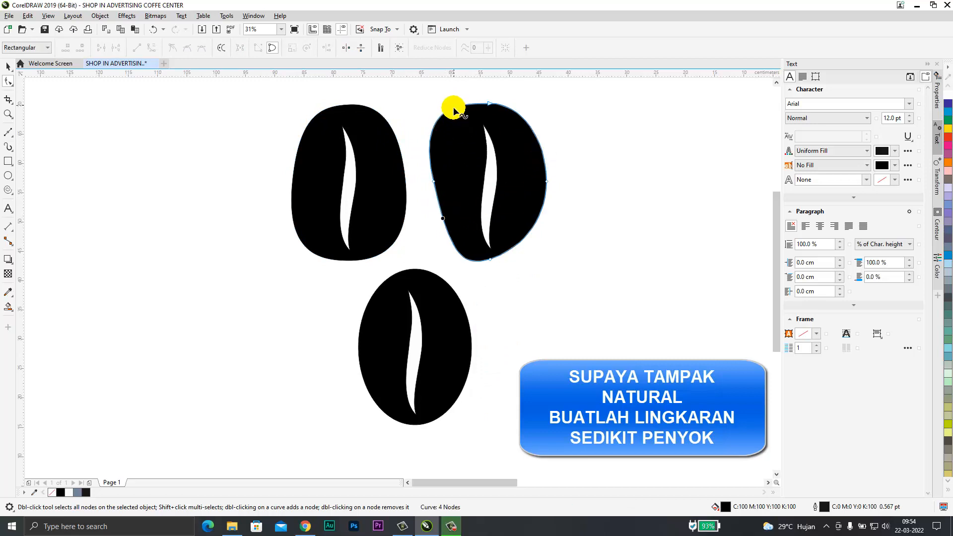
drag(453, 107, 459, 111)
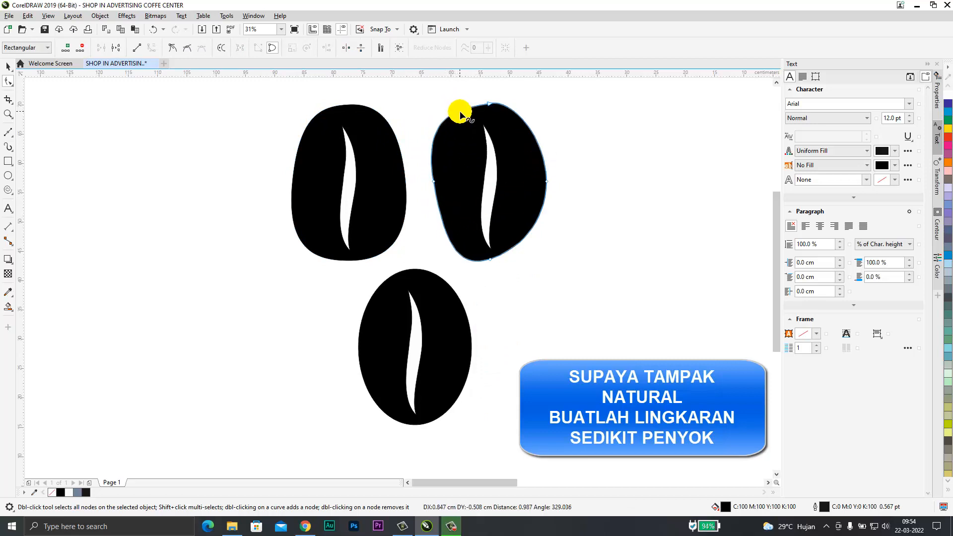
Convert the lower bean's ellipse to curves, flatten its upper-right side and reshape the left side into an uneven outline.
click(453, 312)
right_click(455, 321)
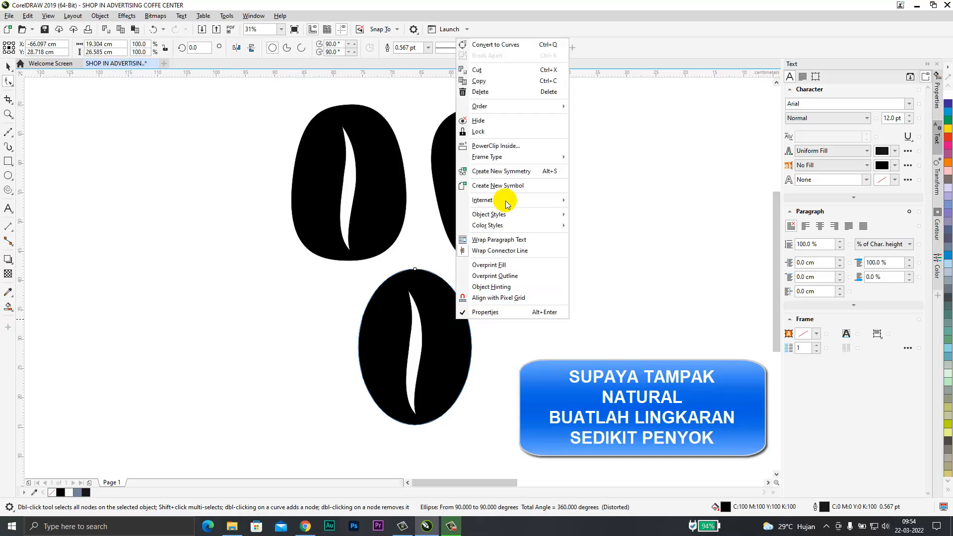
click(485, 42)
double_click(464, 310)
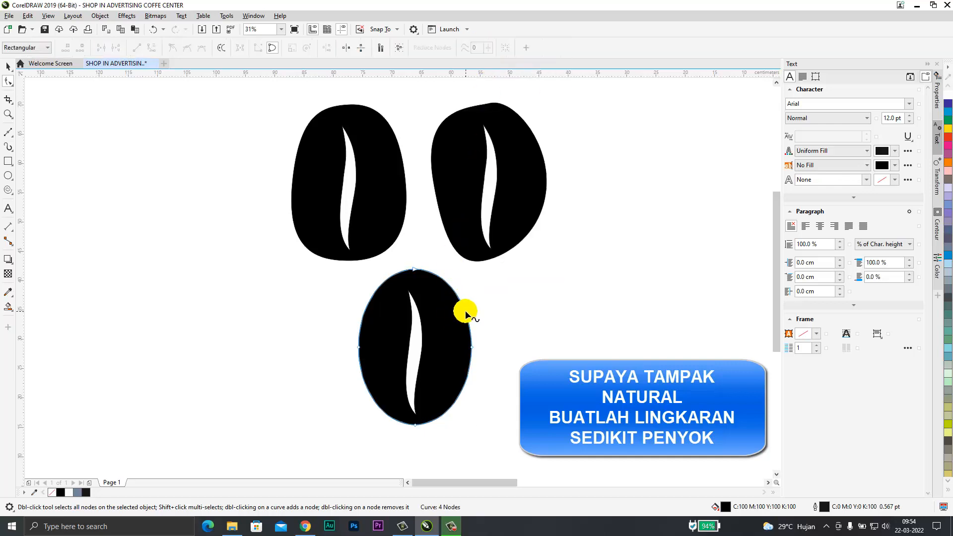
drag(465, 311, 469, 309)
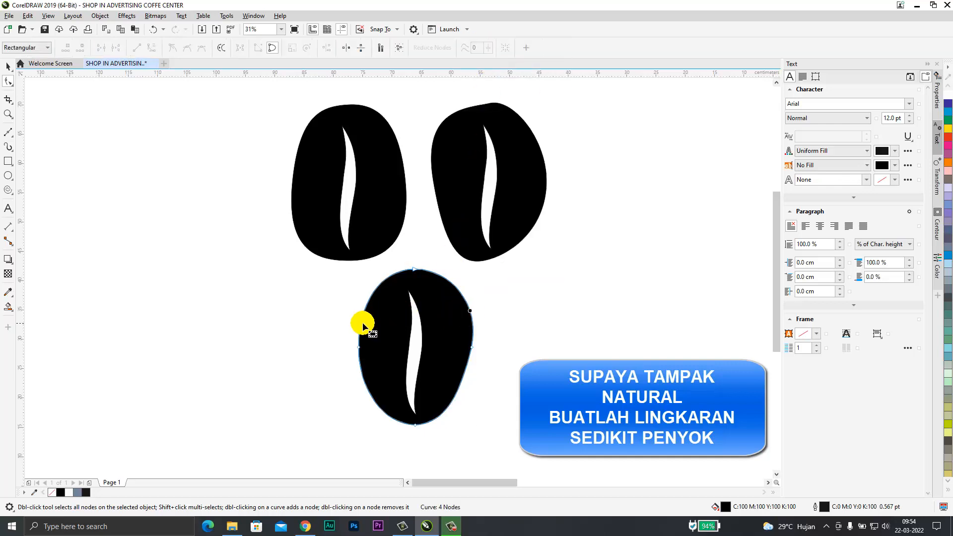
mouse_move(362, 326)
mouse_down()
mouse_move(373, 302)
mouse_move(363, 323)
mouse_up()
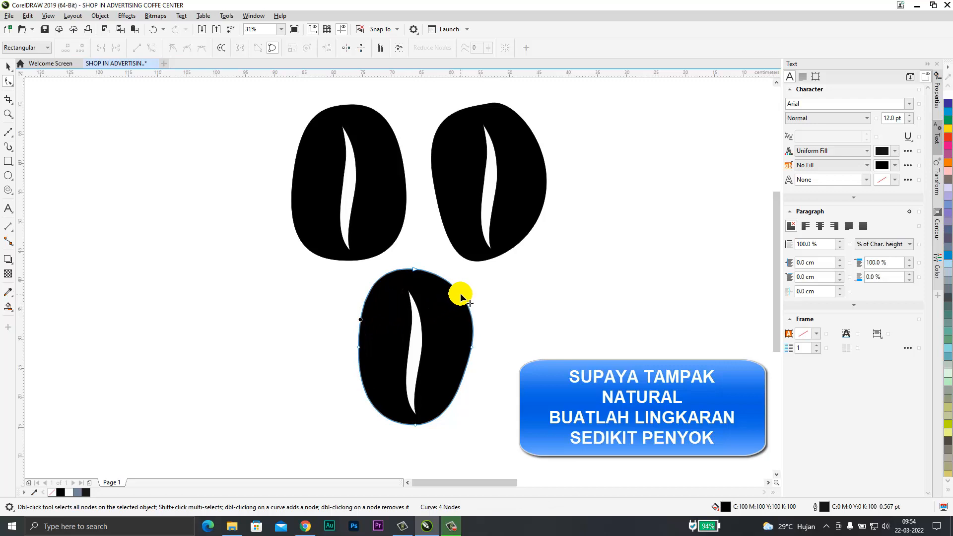
drag(461, 291, 455, 302)
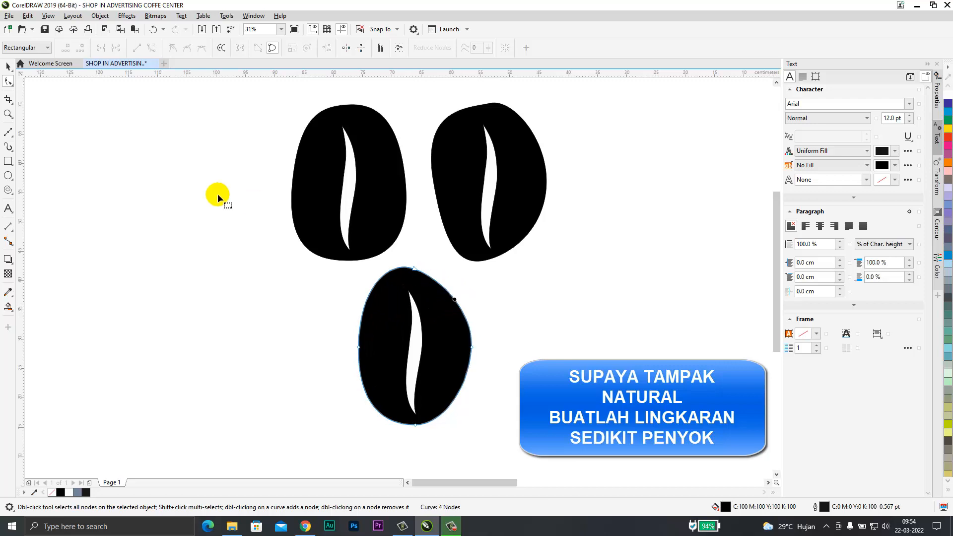
click(9, 67)
click(209, 267)
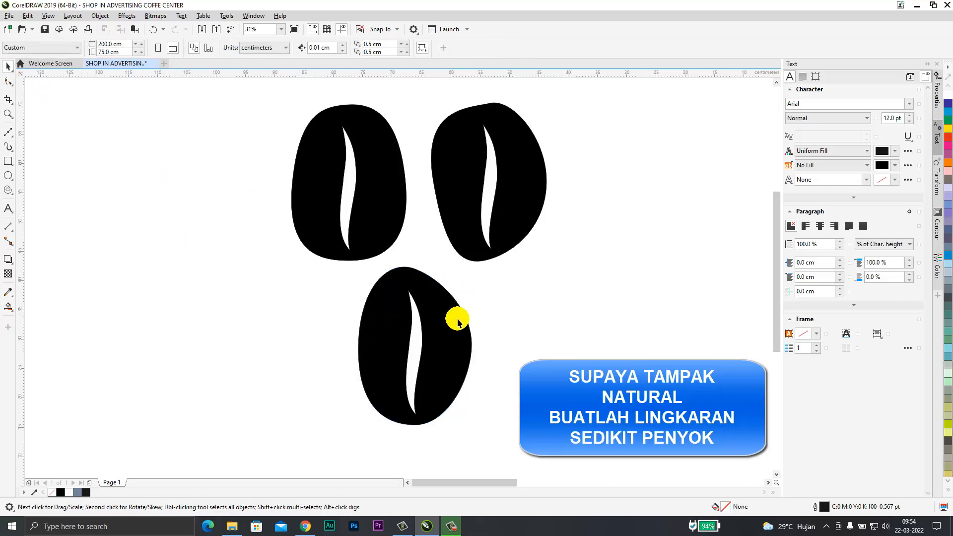